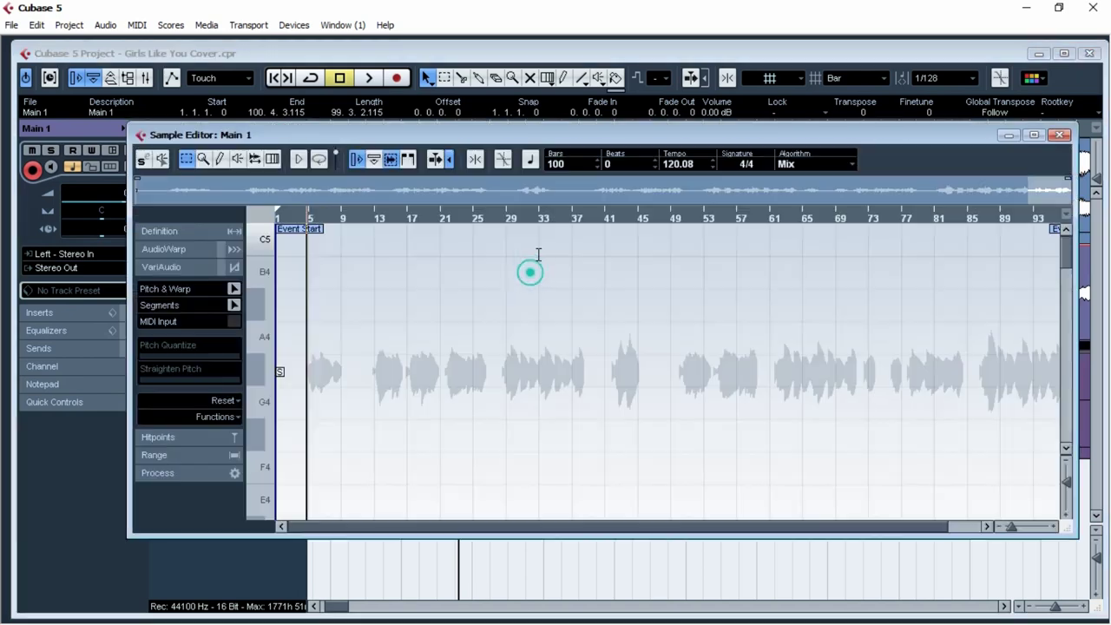
Analyze the Main 1 vocal in VariAudio with Pitch & Warp so its pitch segments can be edited.
left_click(176, 269)
left_click(175, 268)
left_click(235, 289)
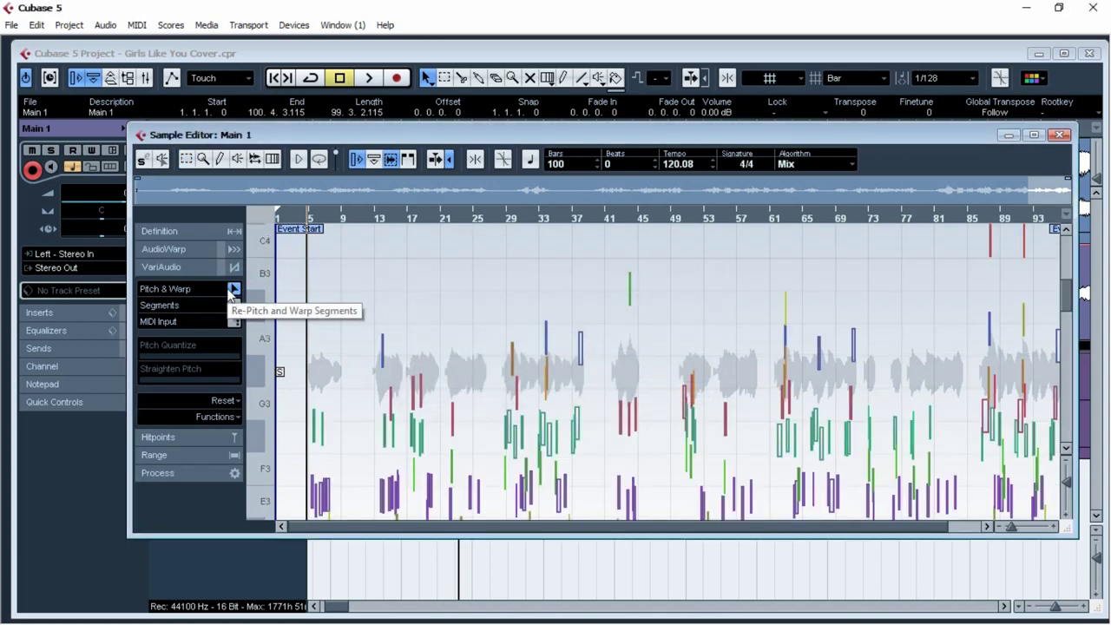
scroll(620, 322, "down", 5)
scroll(386, 265, "up", 2)
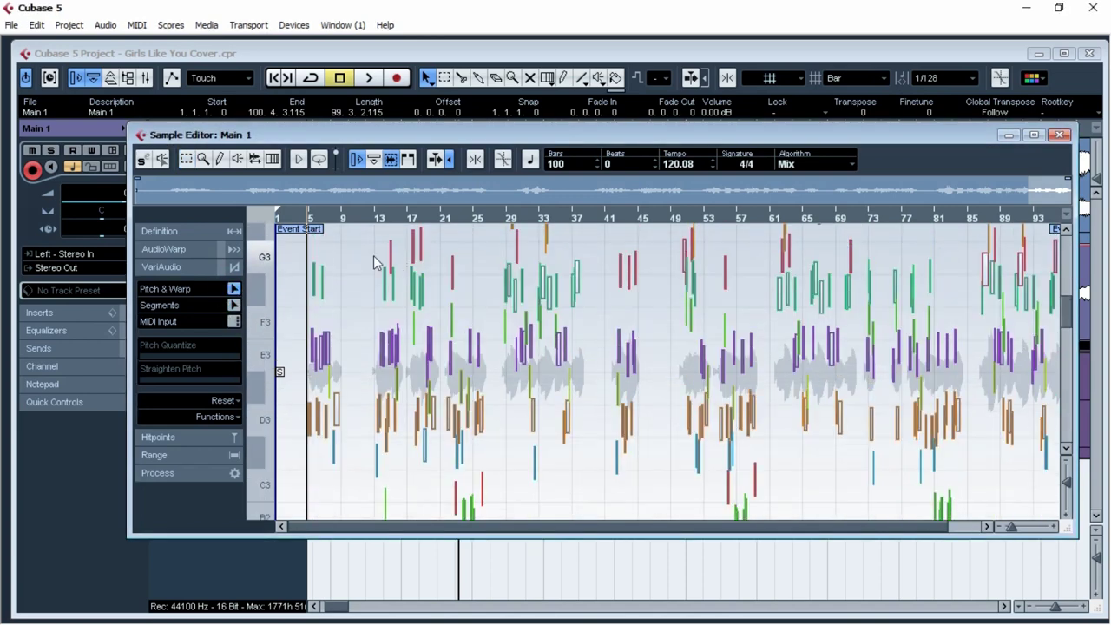
Play the first Main 1 vocal phrase, starting around bar 5, to hear its uncorrected pitch.
left_click_drag(331, 217, 408, 277)
mouse_move(458, 127)
left_mouse_down()
mouse_move(465, 168)
mouse_move(457, 112)
left_mouse_up()
left_click_drag(416, 473, 411, 543)
key("space")
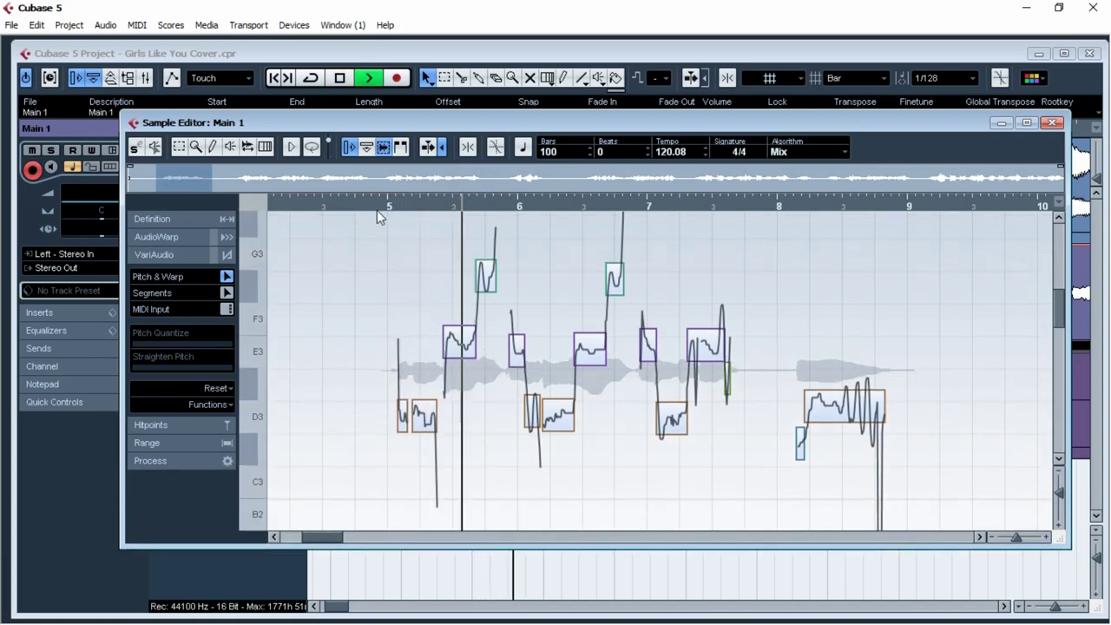
scroll(408, 269, "up", 1)
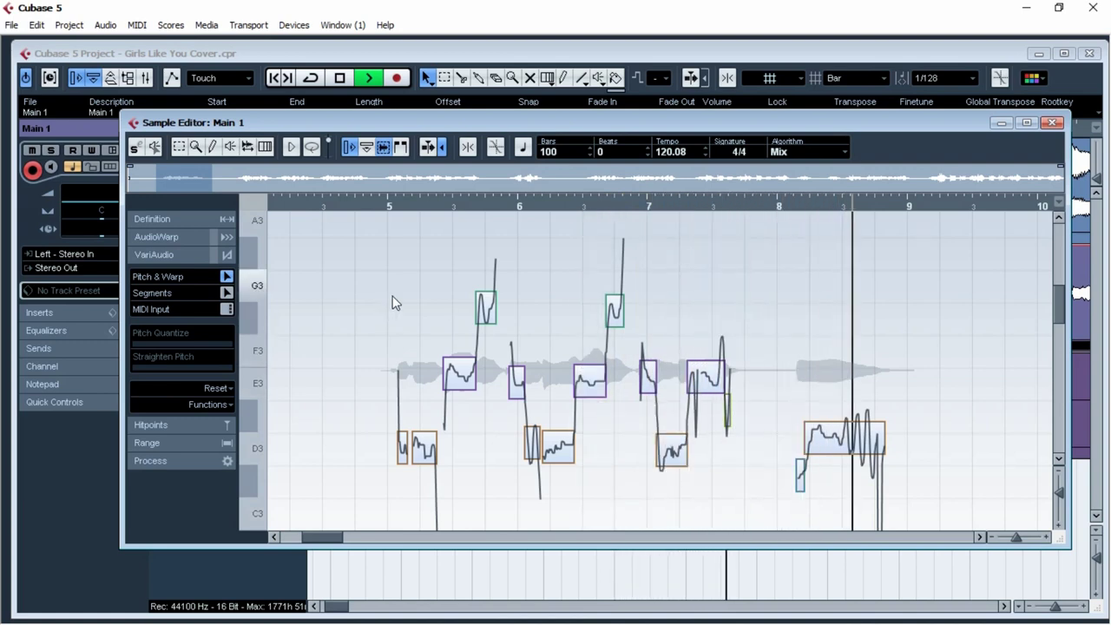
key("space")
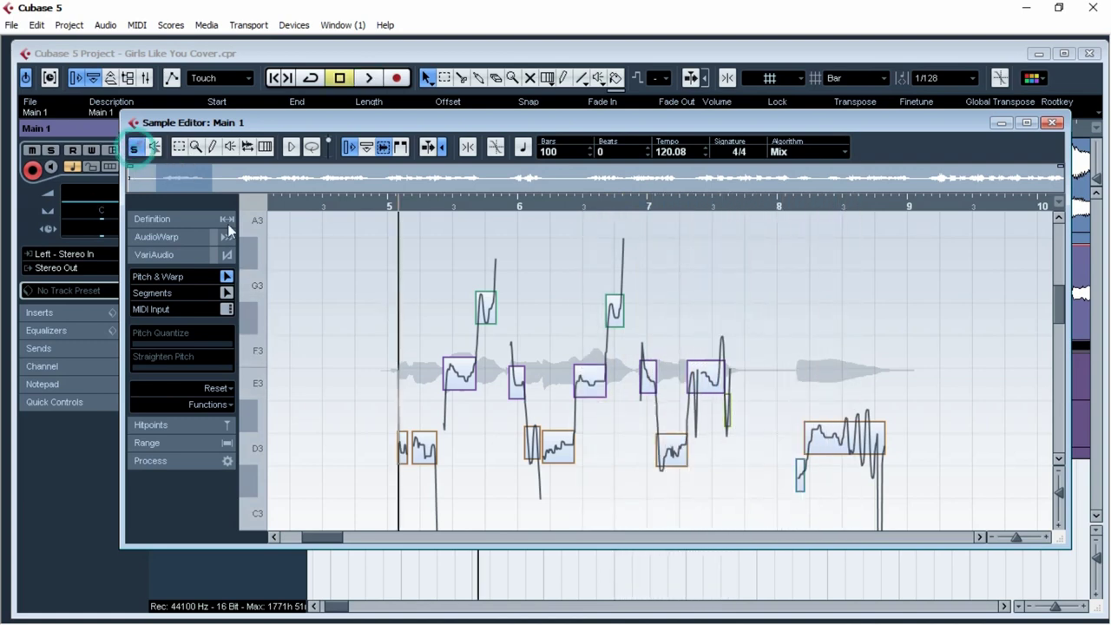
key("space")
key("space")
Select the segments between bars 5 and 8, set Pitch Quantize to about two-thirds and Straighten Pitch to full, and audition the phrase.
left_click_drag(406, 207, 392, 237)
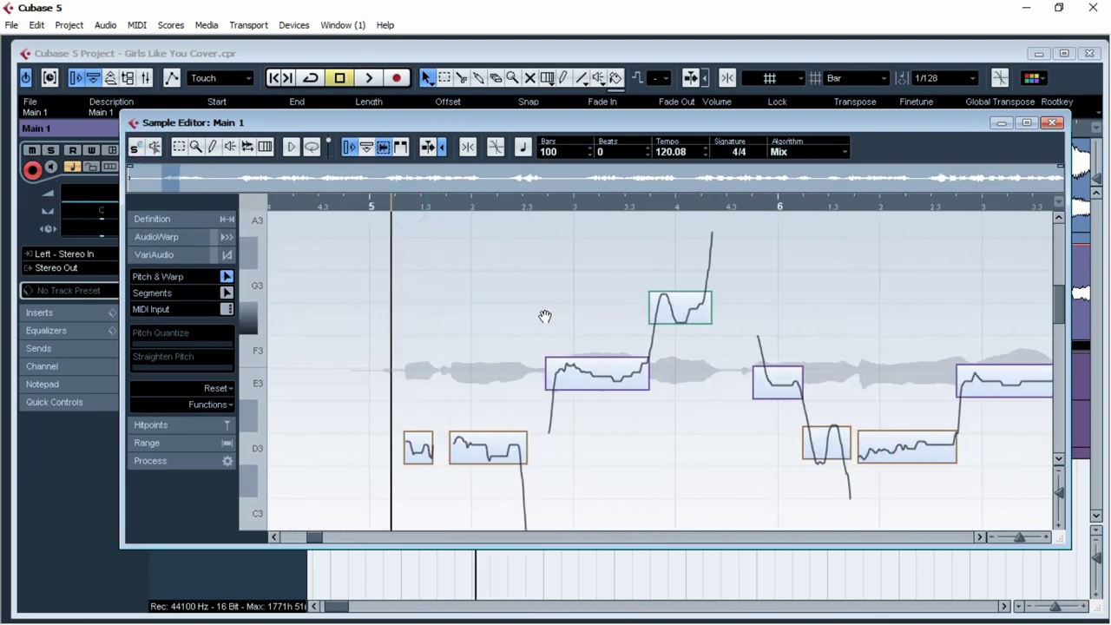
left_click_drag(545, 317, 491, 314)
left_click_drag(359, 208, 323, 167)
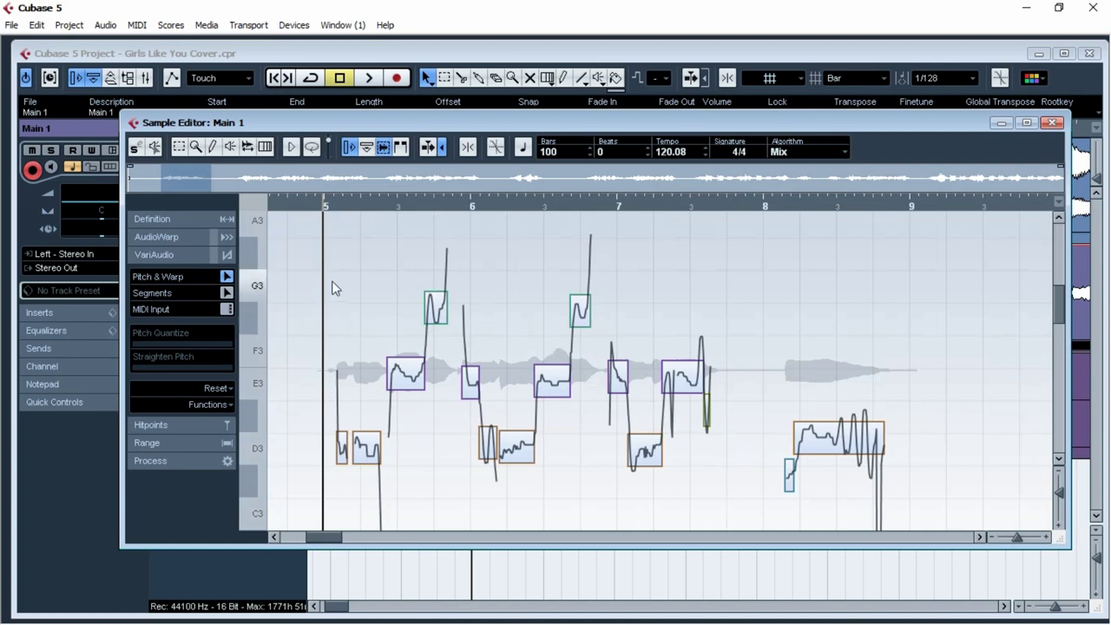
left_click_drag(335, 286, 726, 501)
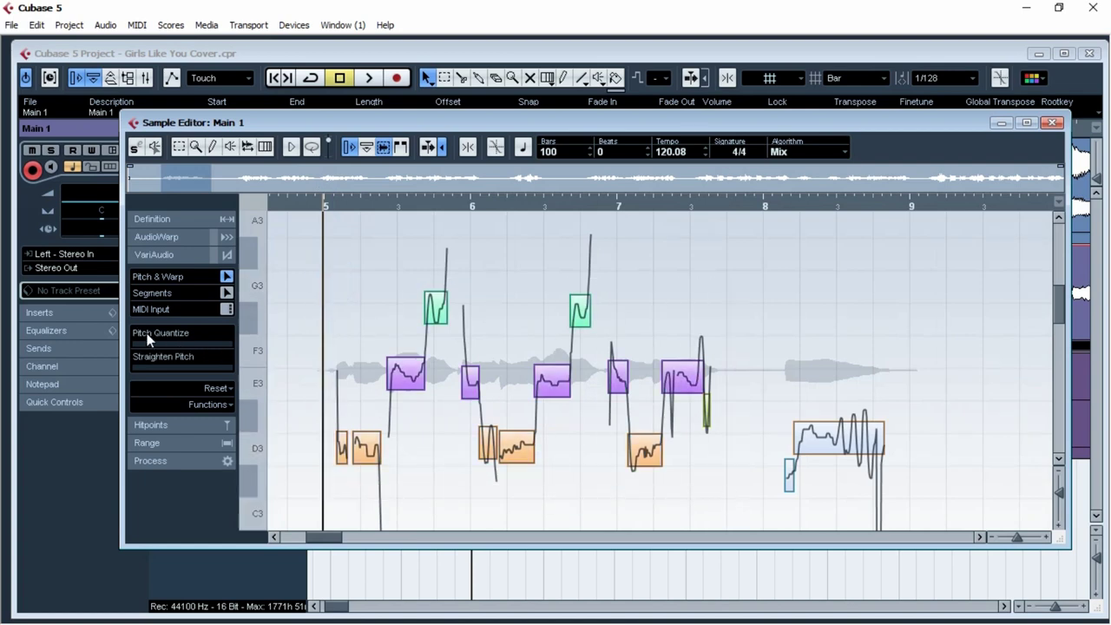
left_click_drag(149, 346, 180, 349)
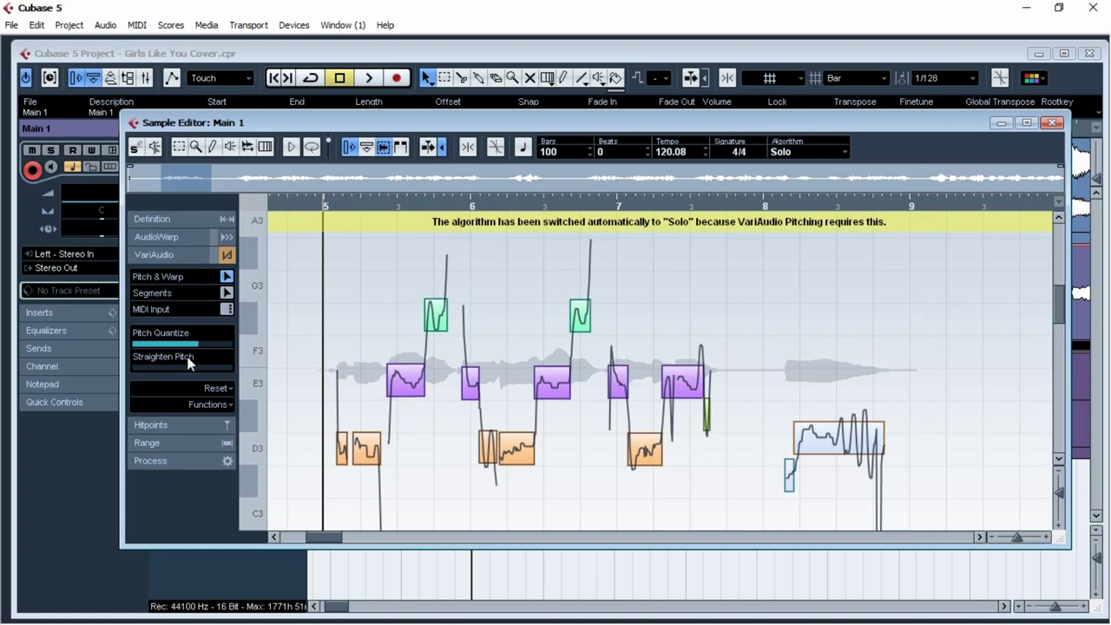
mouse_move(150, 369)
left_mouse_down()
mouse_move(287, 373)
mouse_move(144, 372)
mouse_move(263, 377)
left_mouse_up()
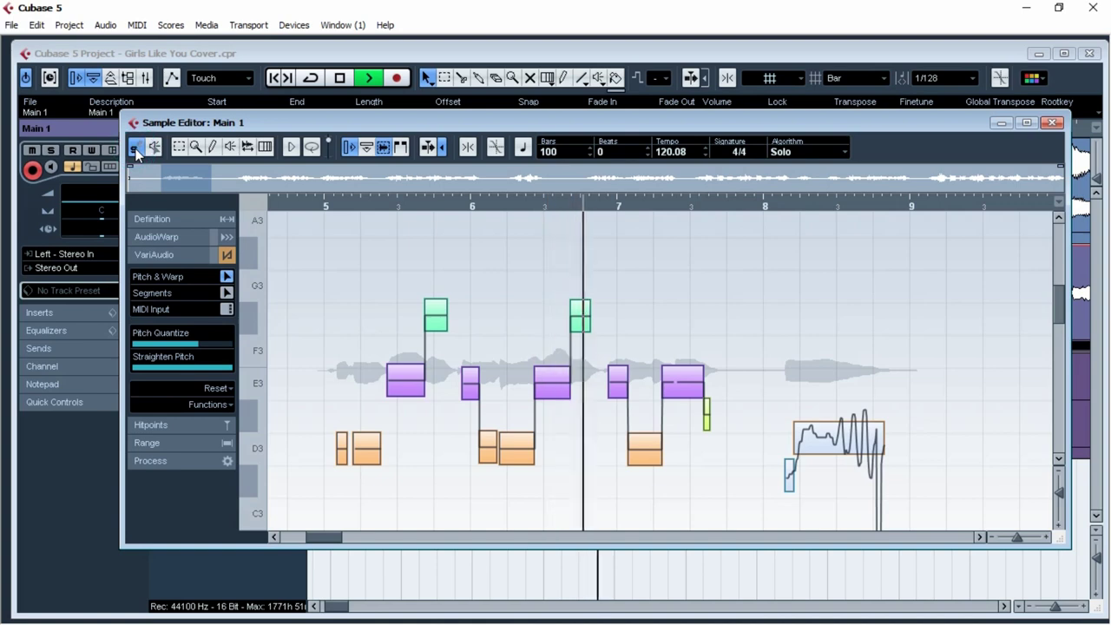
key("space")
Reduce the selected segments' Straighten Pitch to a slight amount and Pitch Quantize to just over half, and audition the phrase.
left_click_drag(230, 368, 150, 378)
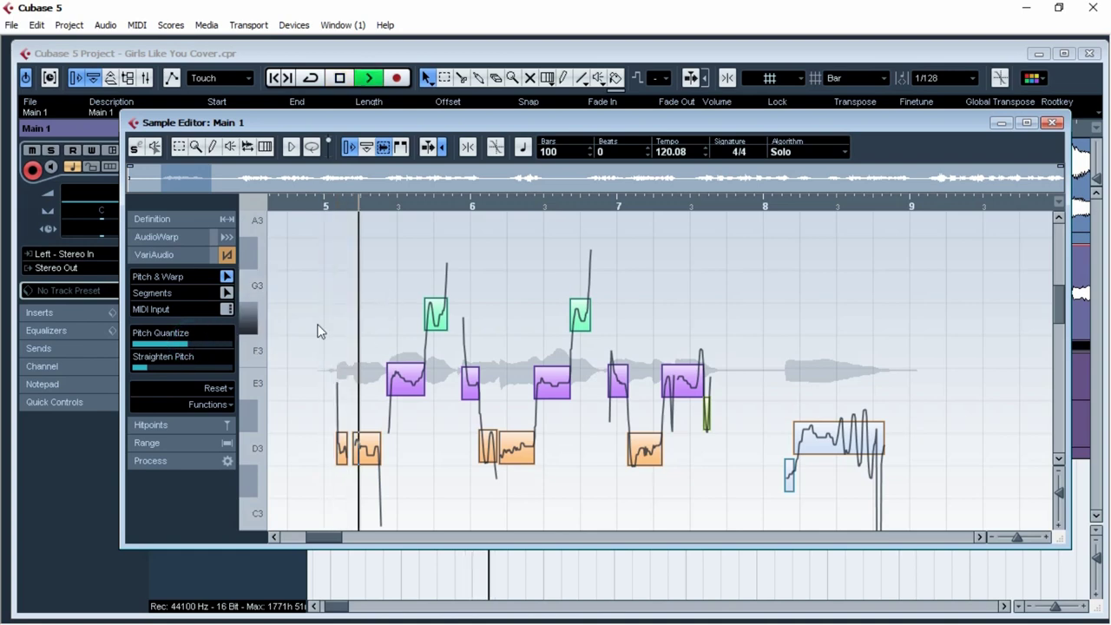
key("space")
left_click(137, 149)
key("space")
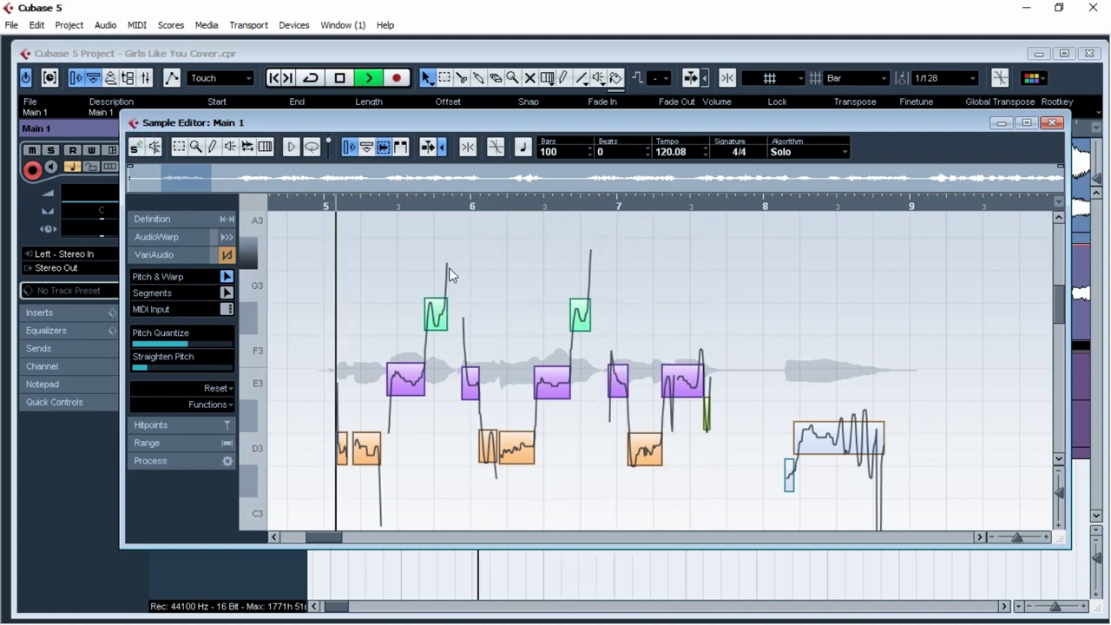
Snap the long segment just after bar 8 onto D3.
key("g")
key("g")
key("g")
key("g")
key("g")
key("g")
key("g")
key("g")
key("h")
key("h")
key("h")
key("h")
key("h")
key("h")
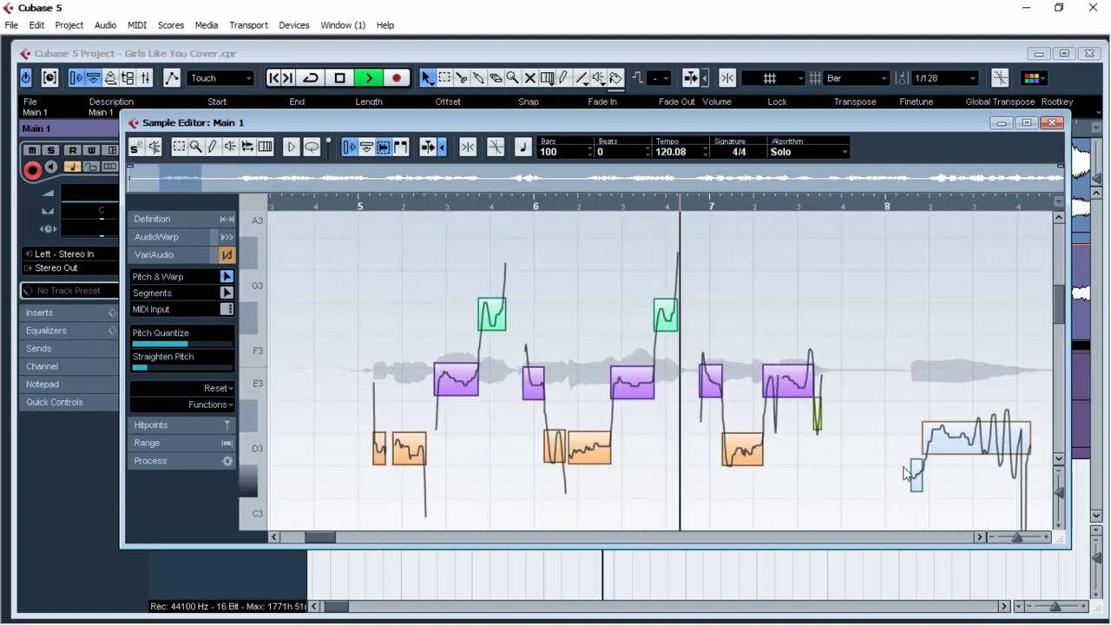
left_click(958, 438)
Select the vocal segments between bars 13 and 16, pitch-quantize them to their nearest notes, and play the phrase.
key("g")
key("g")
key("g")
key("g")
key("g")
key("g")
left_click_drag(847, 393, 511, 407)
scroll(762, 358, "up", 2)
scroll(762, 356, "down", 3)
key("space")
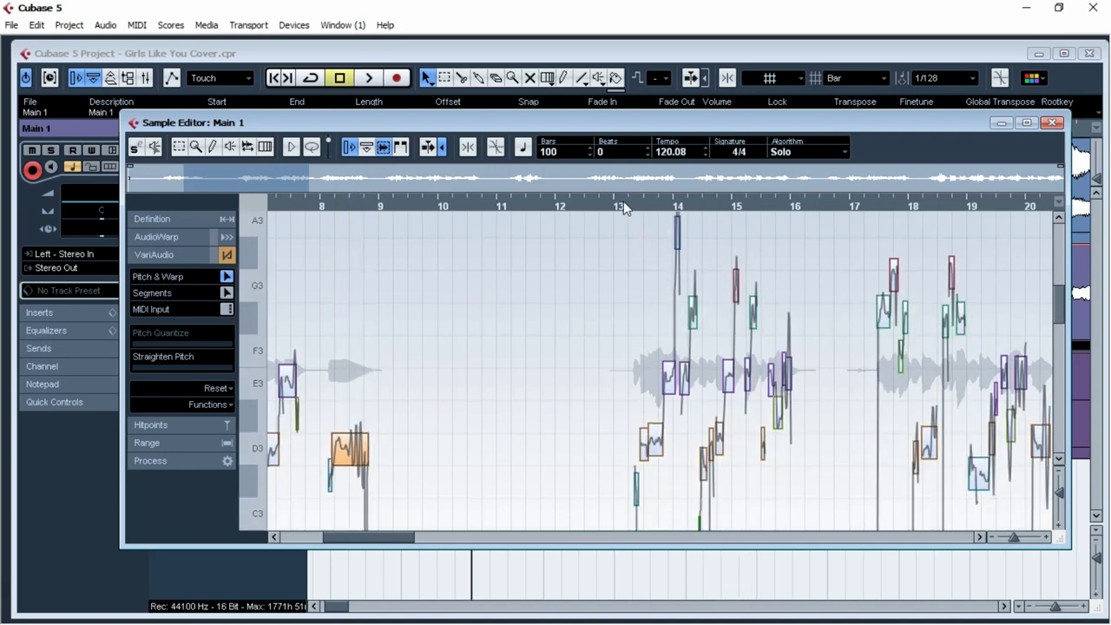
left_click(623, 204)
key("h")
key("h")
key("h")
key("h")
scroll(929, 421, "right", 3)
scroll(457, 233, "up", 1)
left_click_drag(456, 233, 812, 514)
left_click_drag(157, 343, 215, 357)
left_click(395, 363)
key("space")
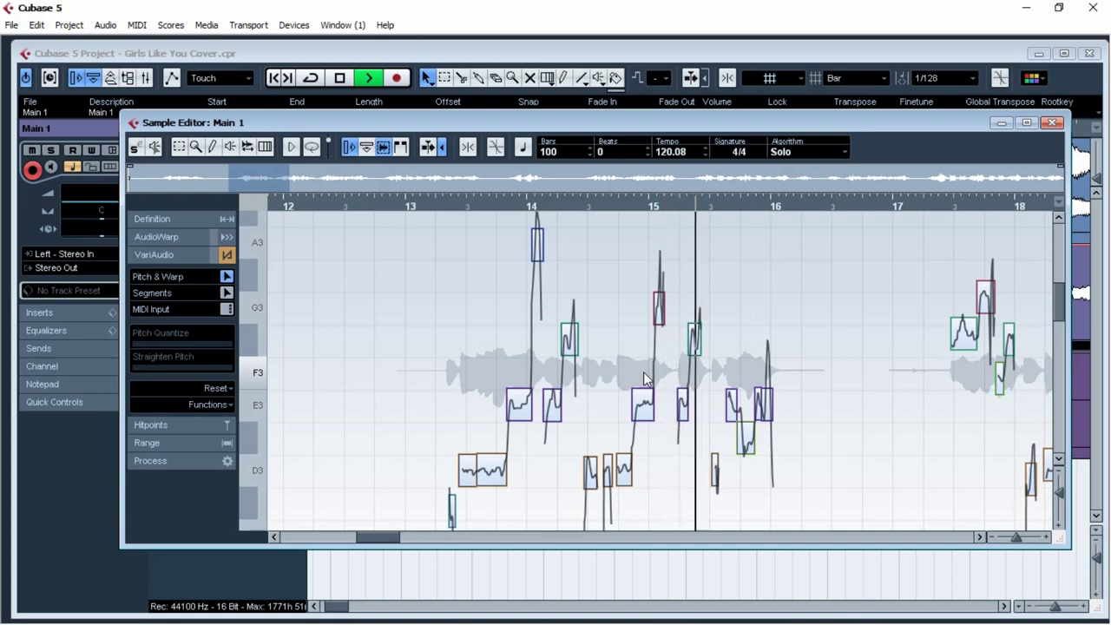
Return to the project, open the Main 2 vocal in the Sample Editor and analyze it with Pitch & Warp.
key("g")
key("g")
left_click(754, 134)
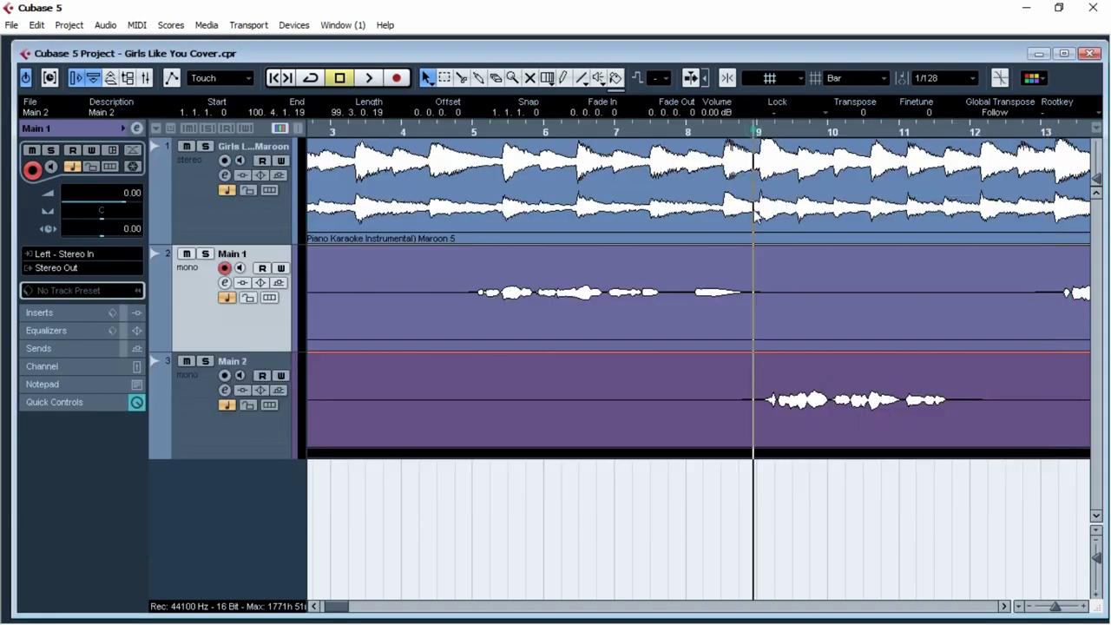
double_click(809, 400)
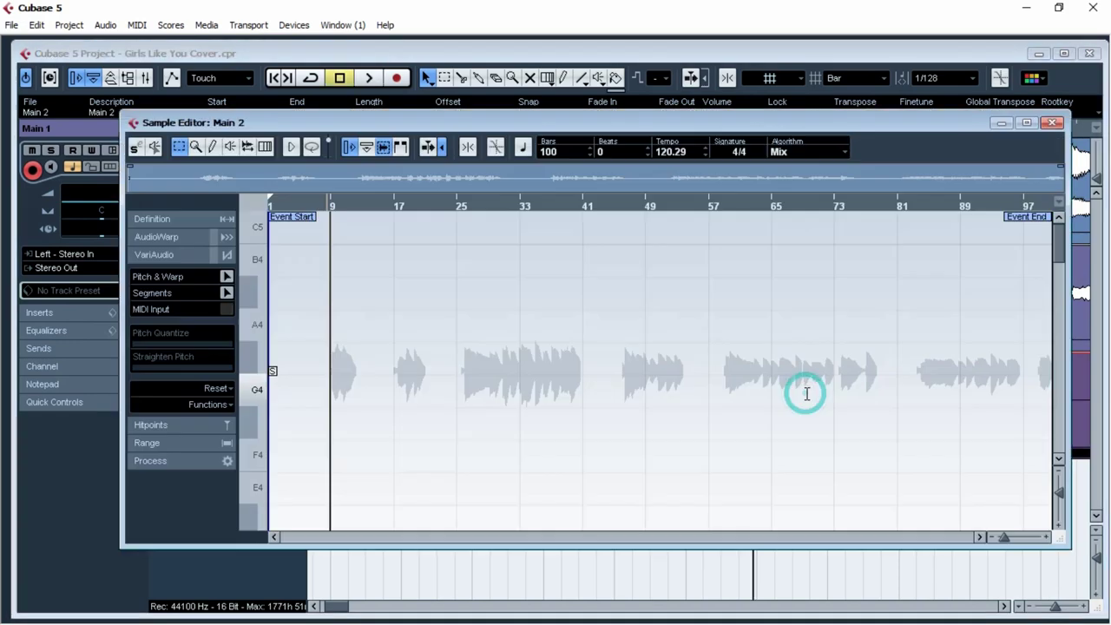
left_click(225, 276)
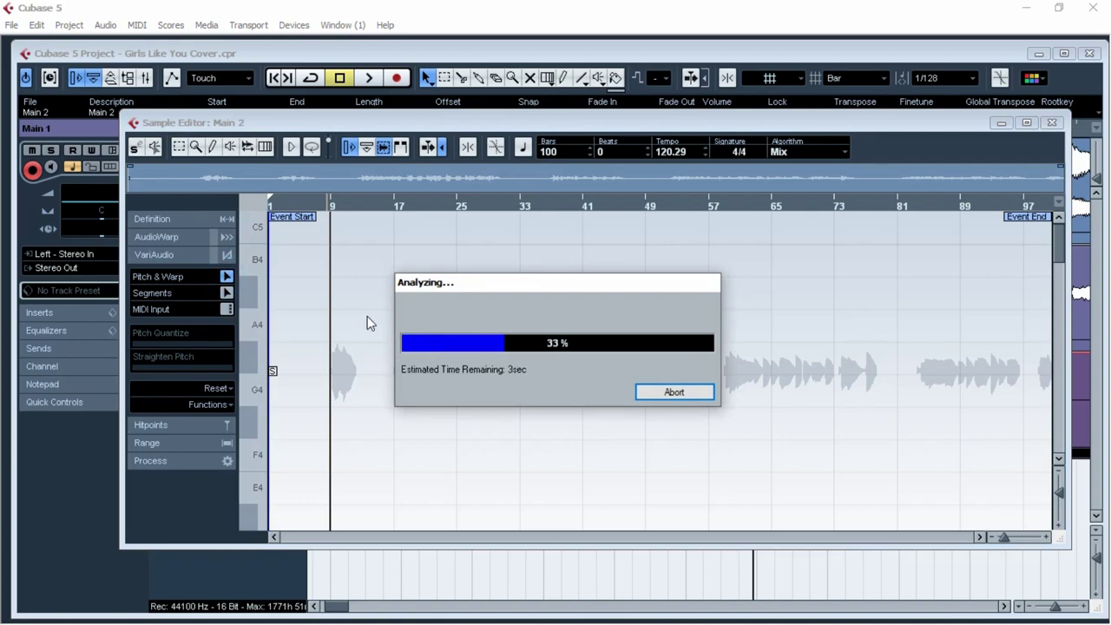
Select the Main 2 segments between bars 9 and 12 and set Pitch Quantize to about two-thirds.
scroll(365, 327, "down", 6)
key("h")
key("h")
key("h")
scroll(460, 330, "up", 8)
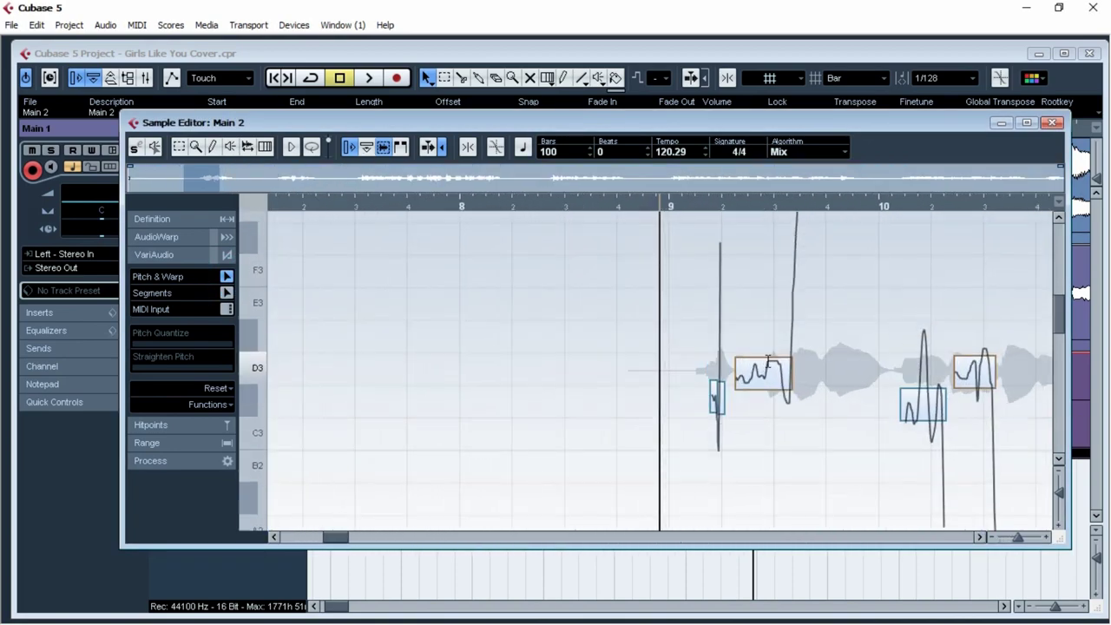
scroll(568, 369, "right", 5)
scroll(569, 369, "up", 3)
left_click_drag(1060, 494, 1060, 490)
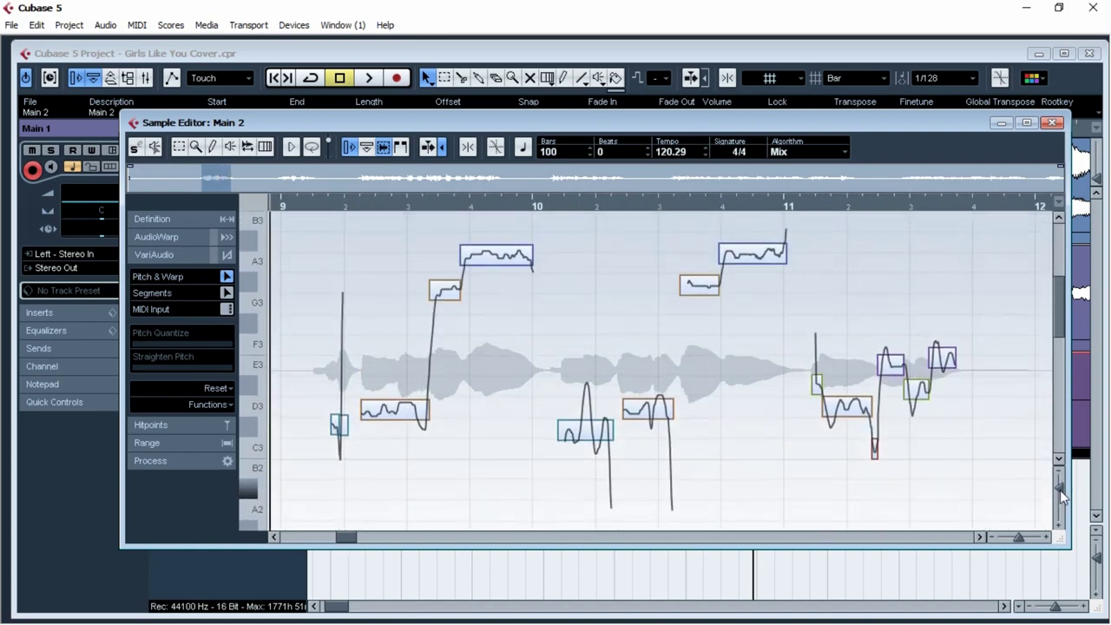
scroll(645, 394, "up", 1)
left_click_drag(425, 372, 972, 530)
left_click_drag(154, 348, 200, 349)
Play the pitch-quantized Main 2 phrase from bar 9, and play it again with the editor soloed.
key("space")
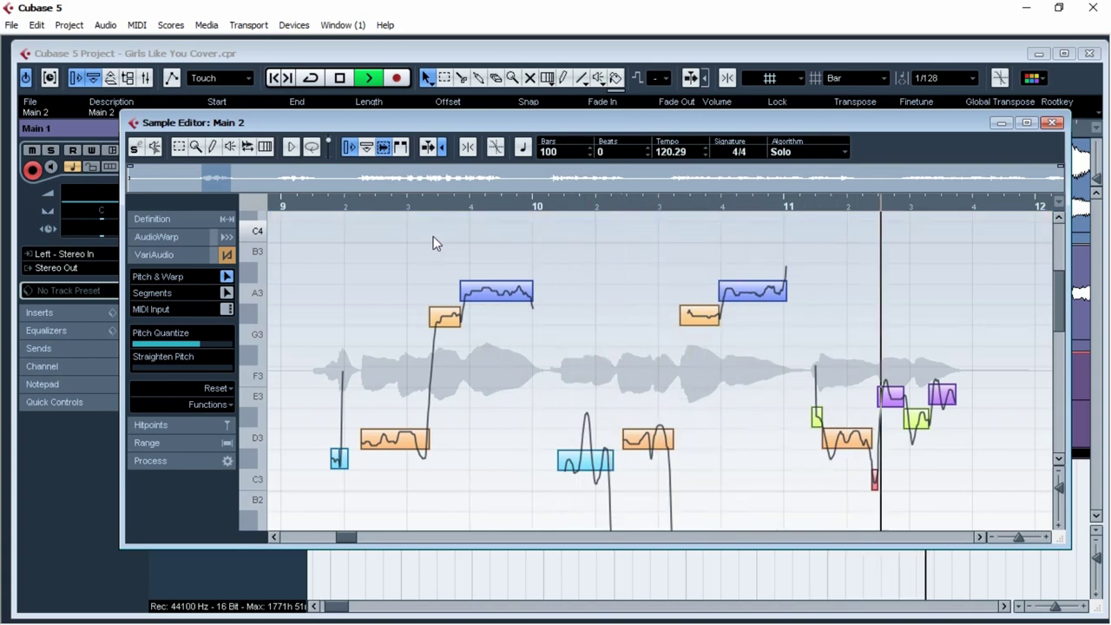
key("space")
key("space")
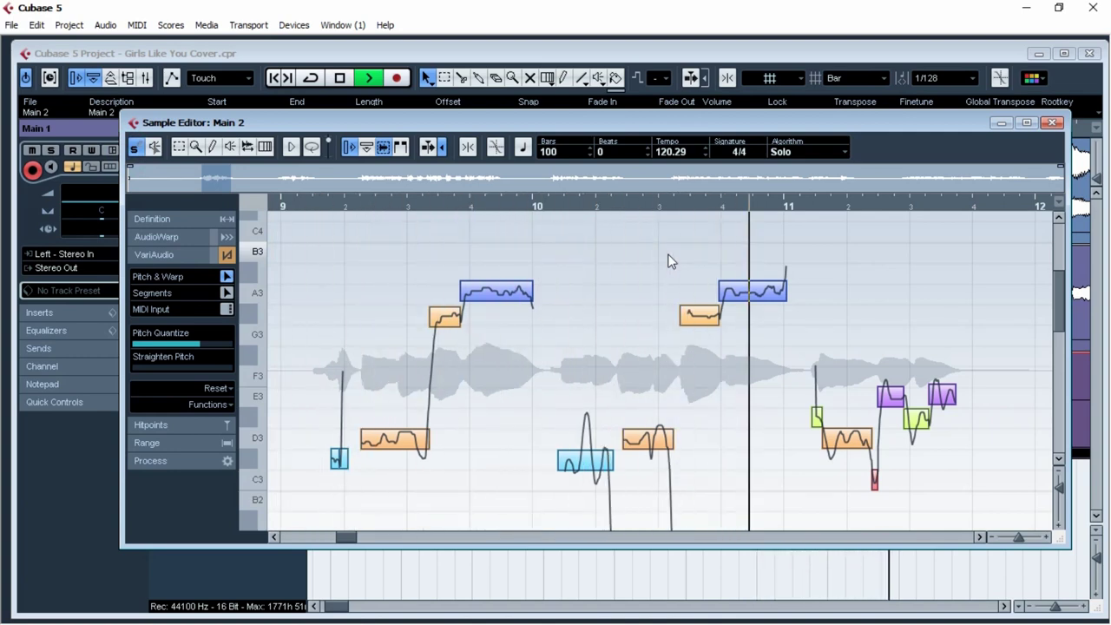
key("g")
key("g")
key("g")
key("g")
key("g")
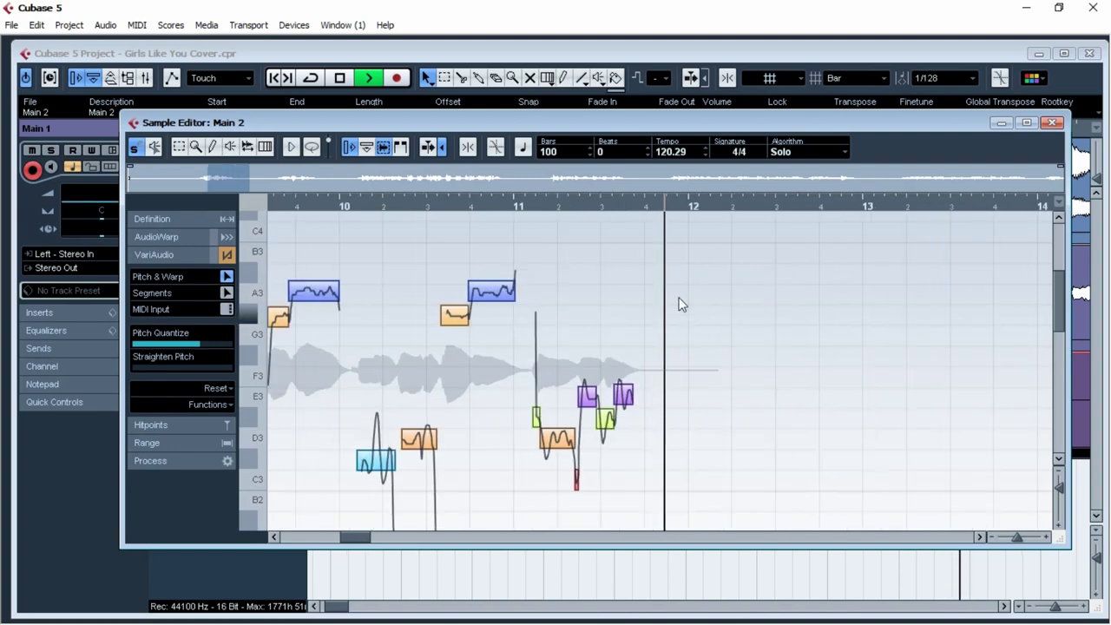
key("space")
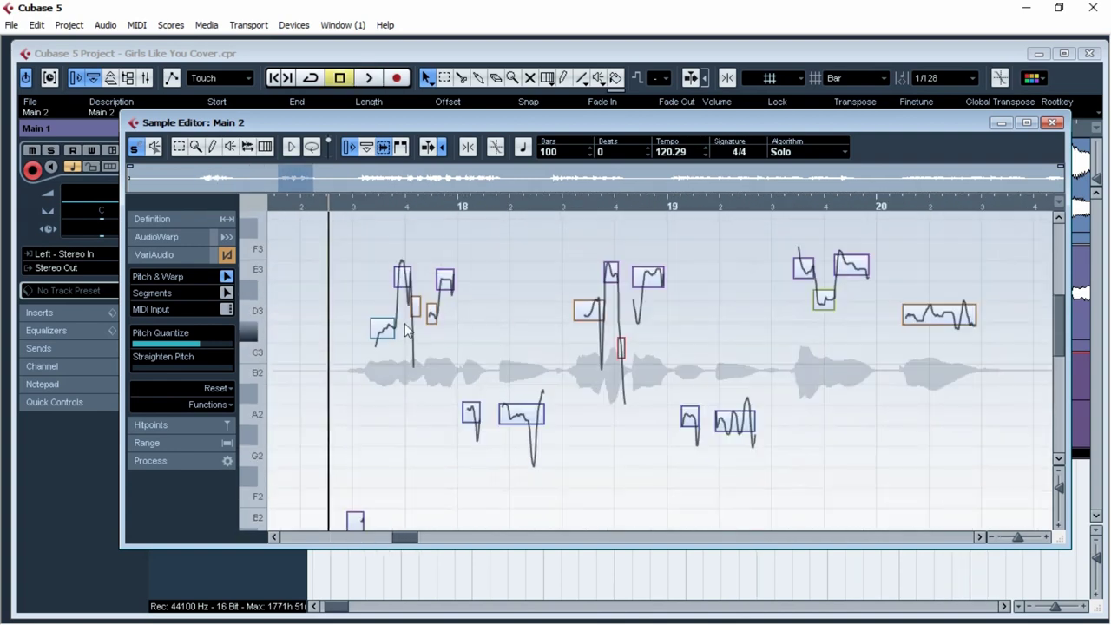
Snap the first two Main 2 segments of the phrase before bar 18 onto C#3 and E3.
key("h")
key("h")
key("h")
key("h")
key("h")
left_click_drag(813, 362, 378, 395)
left_click(551, 363)
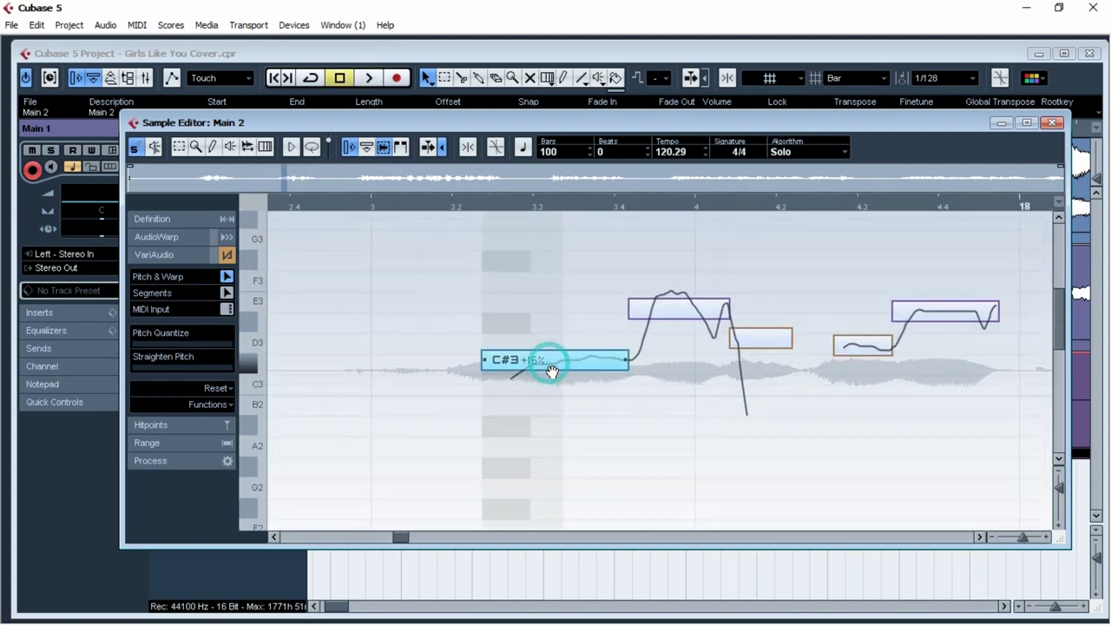
left_click_drag(676, 310, 676, 304)
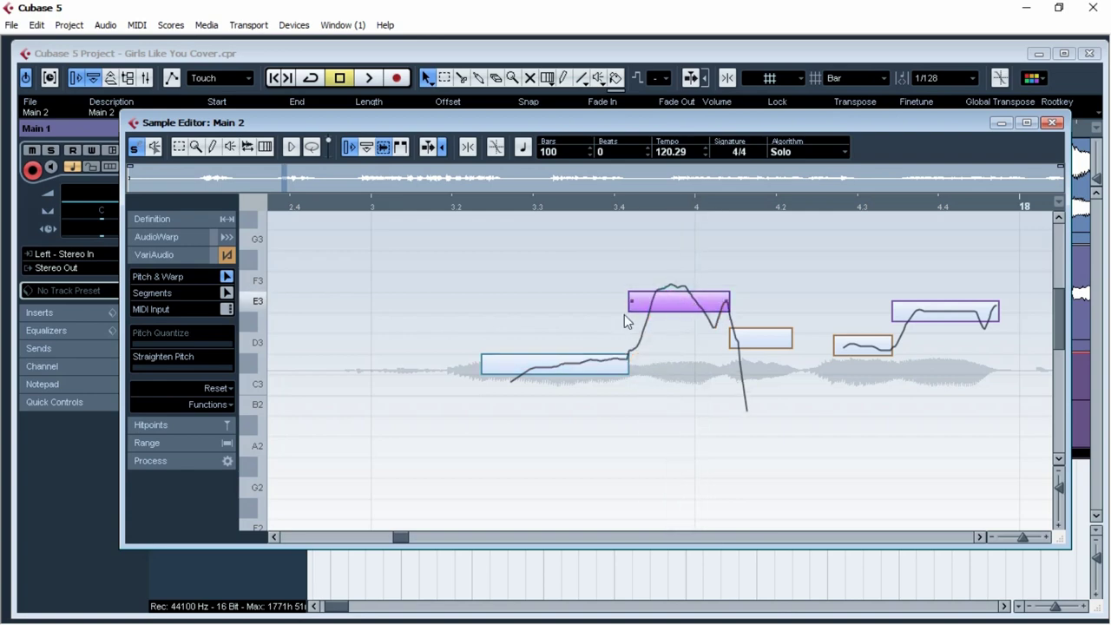
left_click_drag(630, 371, 581, 361)
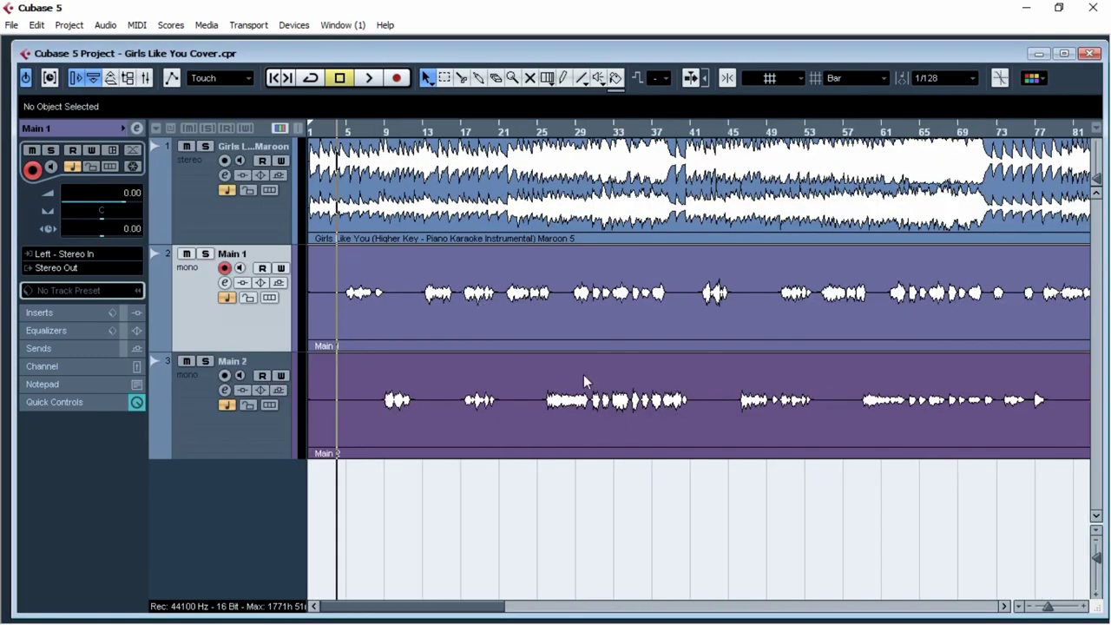
Trim the silence from the start of the Main 1 event so it begins just before bar 5.
key("h")
key("h")
key("h")
key("h")
left_click(393, 312)
key("g")
left_click_drag(310, 346, 649, 313)
Magnify the waveforms, split the Main 1 event just after bar 16 and trim the second part's start to 17.1.2.73.
key("g")
key("g")
key("g")
key("g")
left_click_drag(1097, 179, 1098, 161)
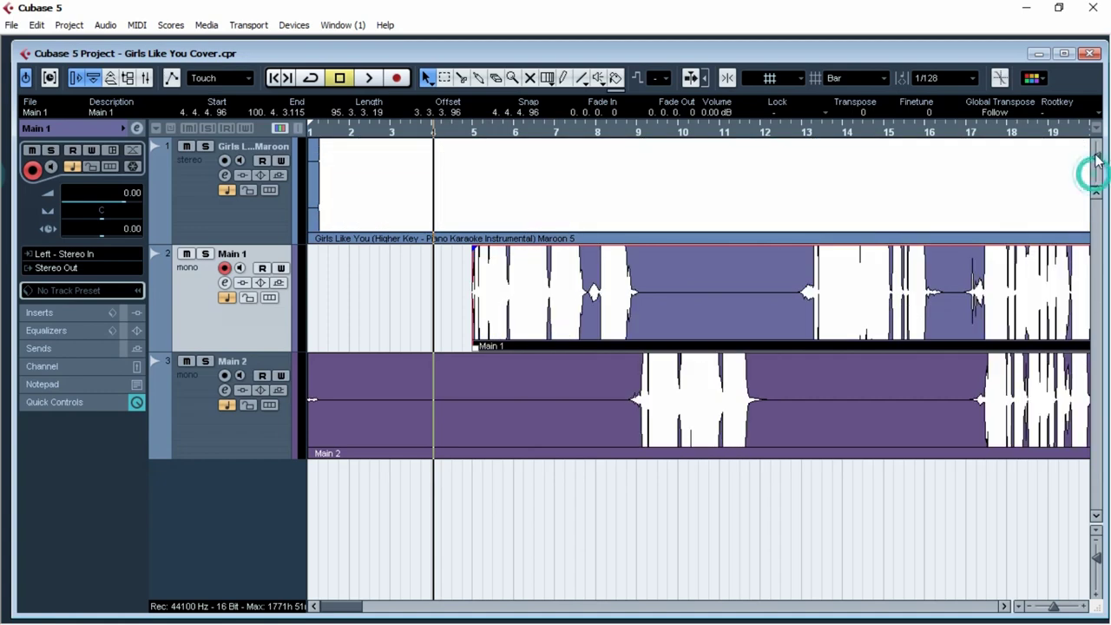
key("g")
key("g")
left_click(764, 167)
key("h")
key("h")
key("h")
key("h")
key("h")
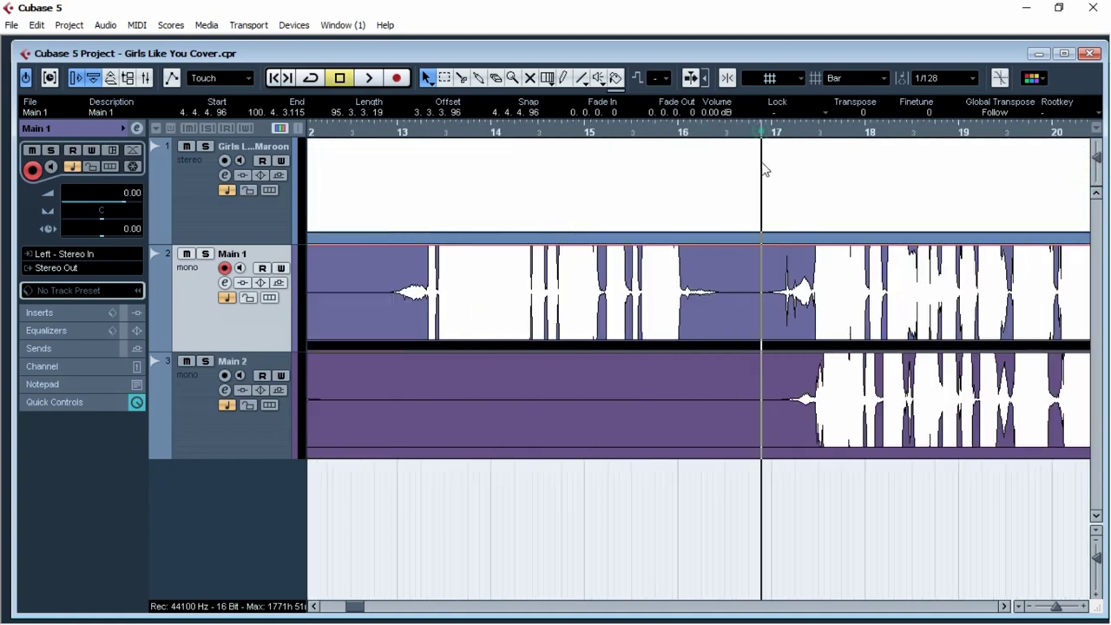
key("g")
key("g")
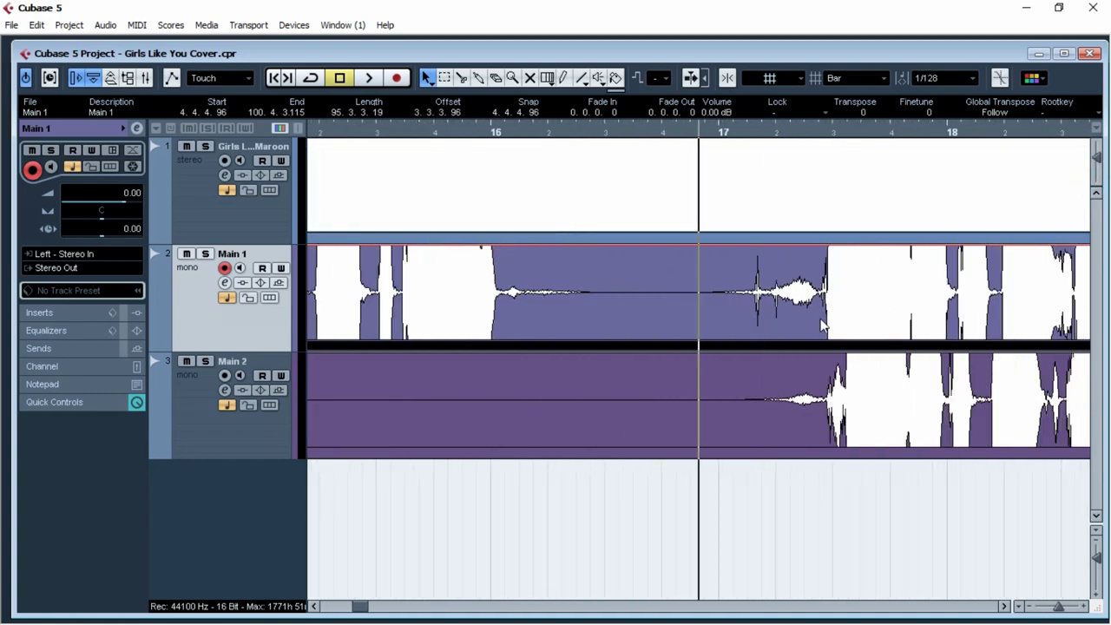
left_click(607, 316, "alt")
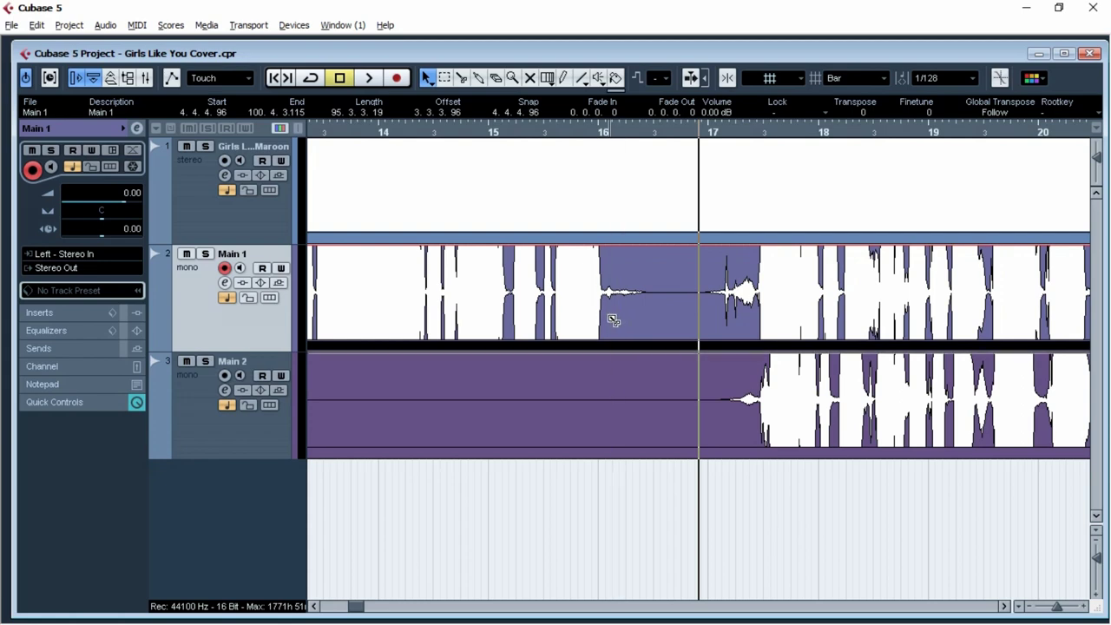
left_click_drag(612, 349, 725, 347)
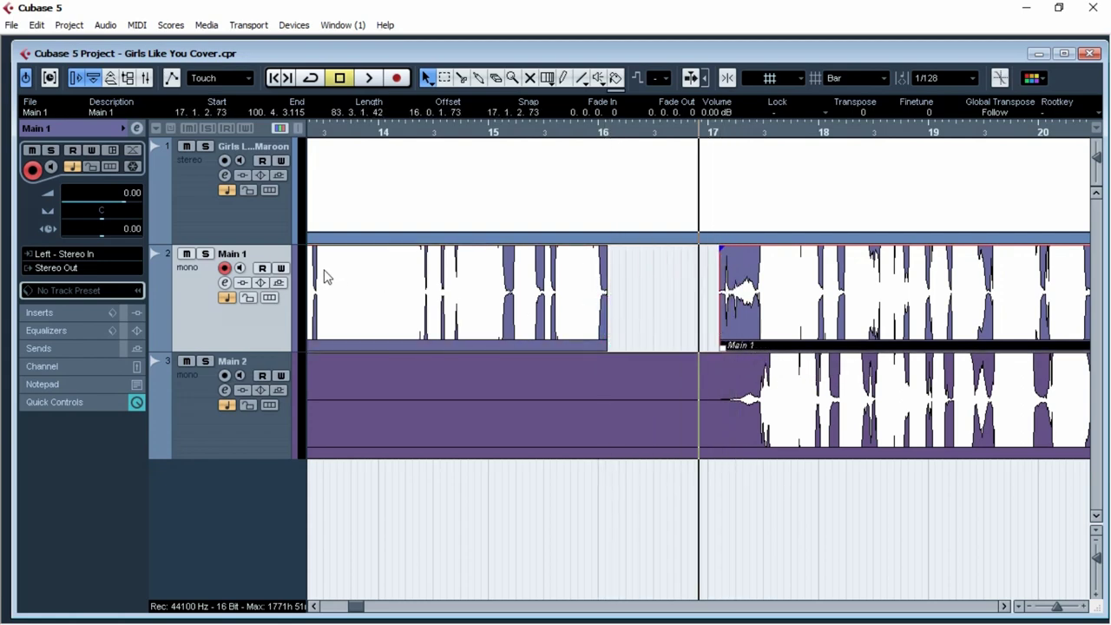
Refine the start of the Main 1 event at bar 17 with a fade-in and fade out the preceding event's end at bar 16.
key("space")
left_click(206, 254)
left_click_drag(720, 249, 737, 249)
left_click_drag(720, 348, 733, 347)
left_click_drag(607, 249, 601, 248)
Cut the silence between bars 9 and 13 out of the Main 1 vocal, trimming and fading the edges of the gap.
left_click_drag(470, 291, 905, 333)
left_click(692, 316, "alt")
left_click_drag(696, 348, 715, 347)
left_click_drag(725, 251, 726, 251)
left_click_drag(719, 318, 545, 346)
left_click(882, 319)
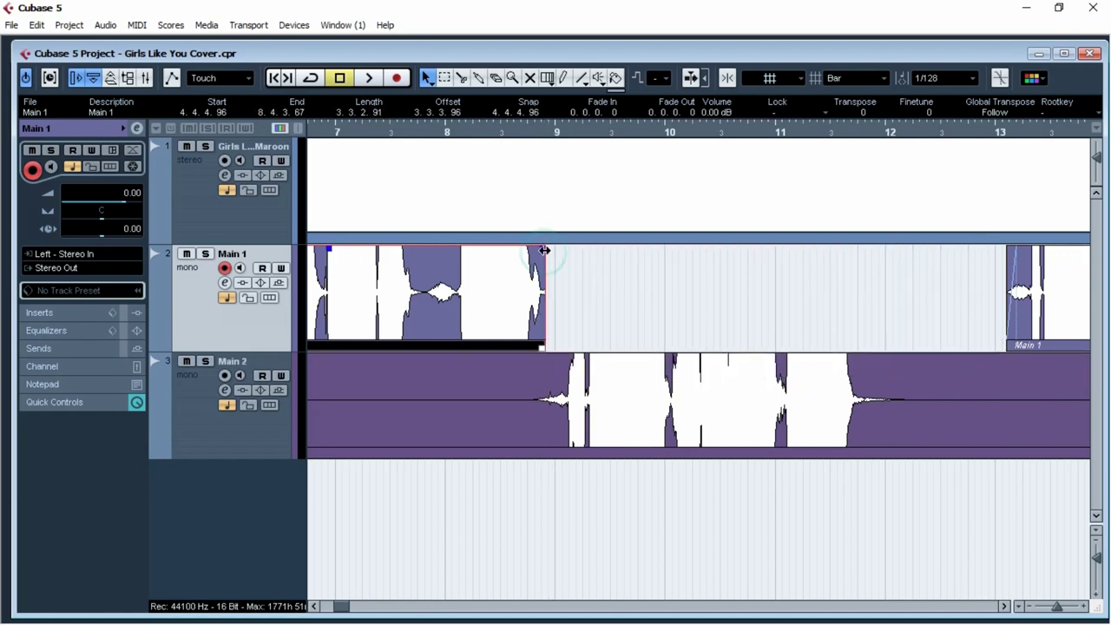
Play the Main 1 vocal from about bar 8 to check the trimmed and faded ending.
left_click(451, 133)
key("space")
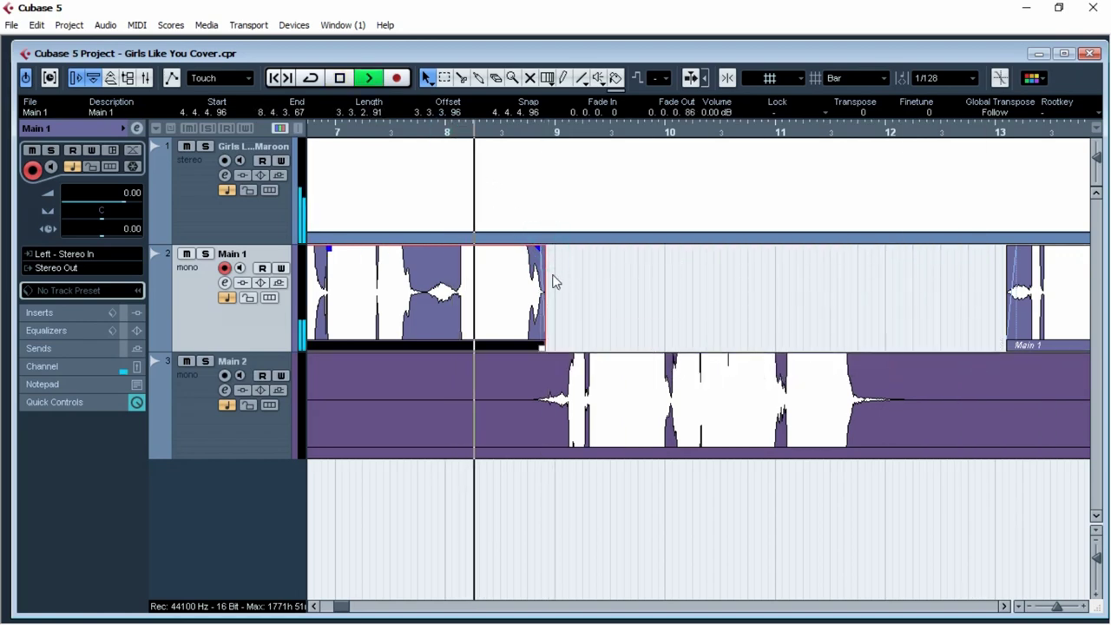
key("g")
key("g")
key("g")
key("g")
key("g")
key("g")
key("g")
key("g")
key("g")
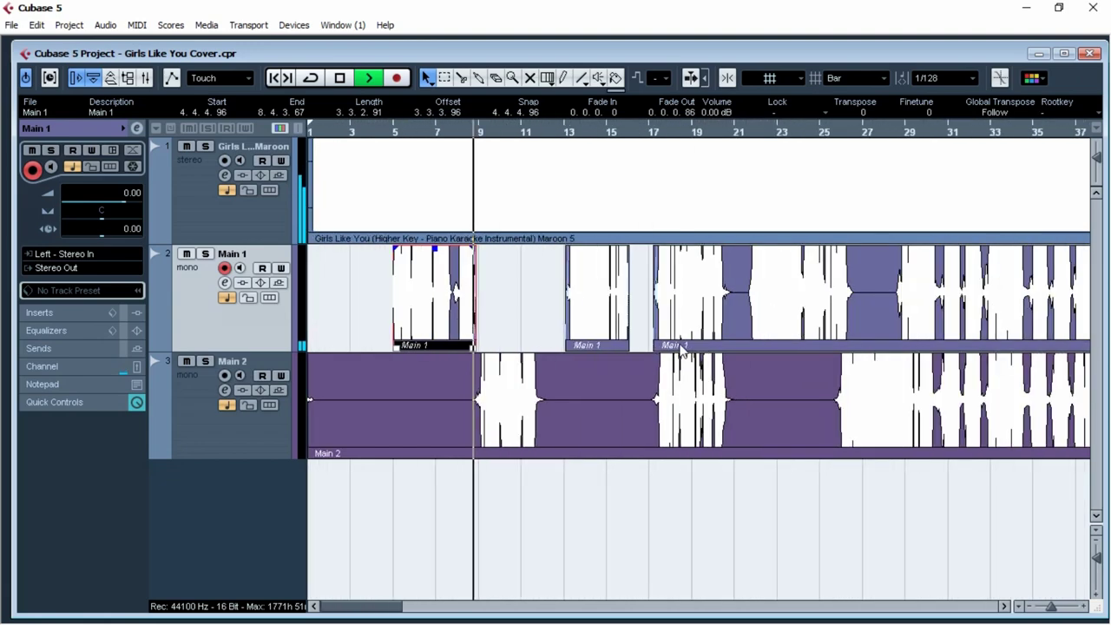
Trim the silent start of the Main 2 event to 8.4.1.60 and give it a fade-in of 0.0.1.55.
left_click(559, 133)
key("h")
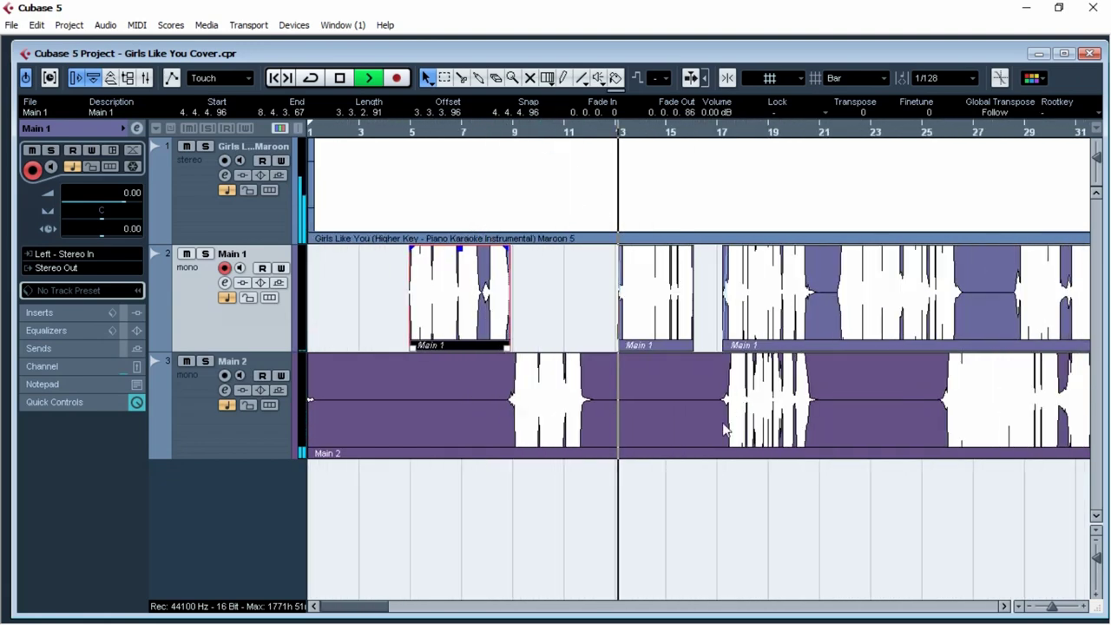
key("g")
key("g")
left_click(372, 416)
left_click_drag(322, 456, 449, 458)
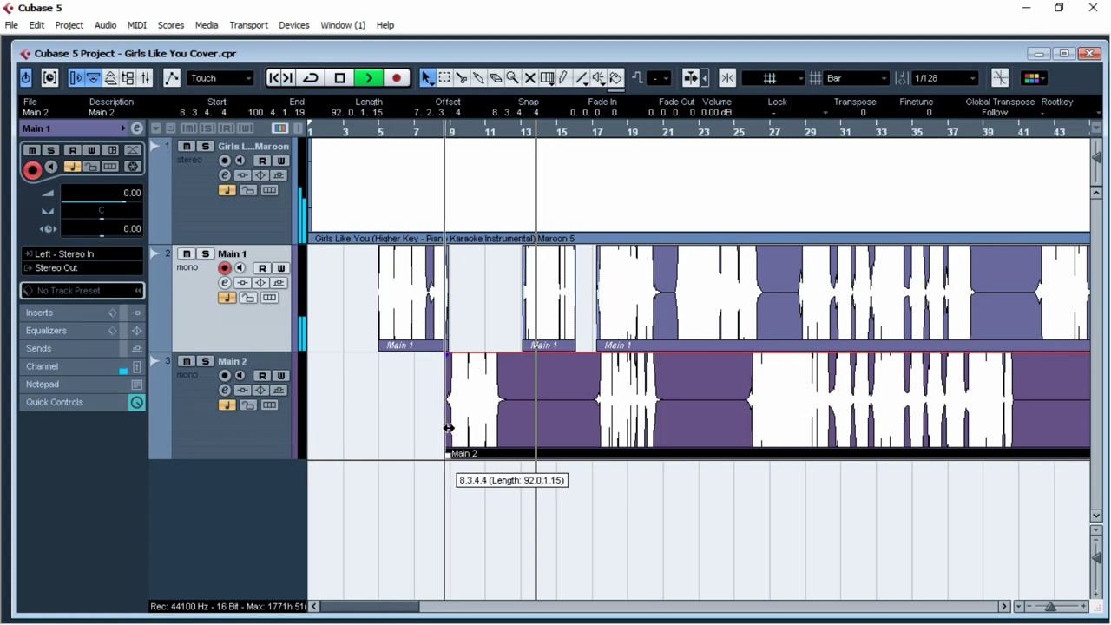
key("h")
key("h")
key("h")
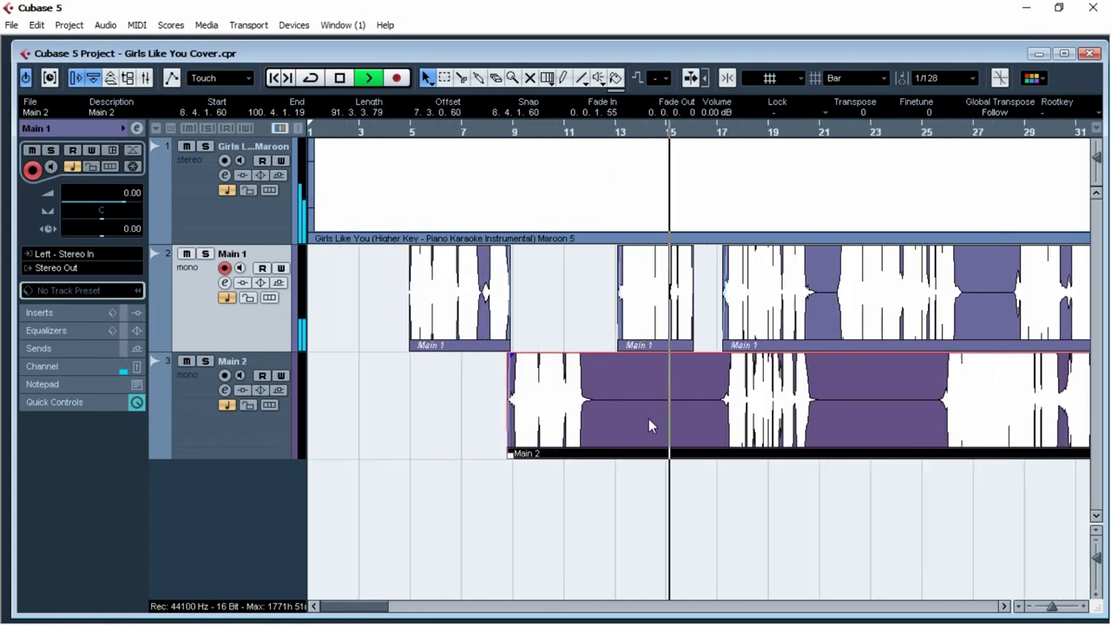
Cut the silence out of Main 2 from 21.1.2.4 to 25.3.1.87, and out of Main 1 from about bar 26.3 to 28.3.1.48.
left_click(603, 418, "alt")
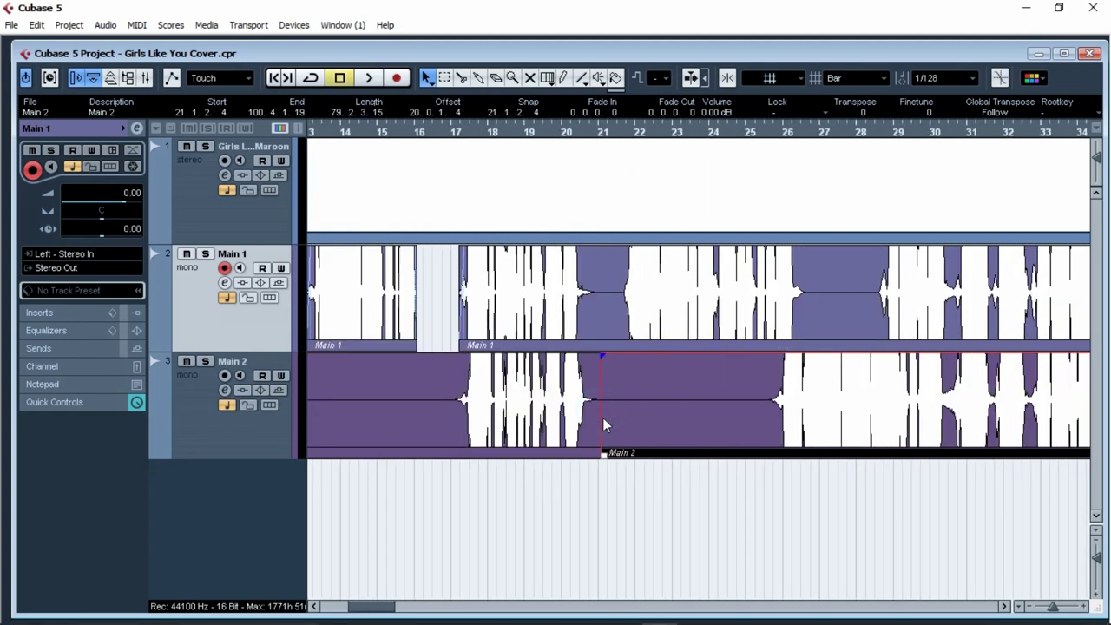
left_click_drag(603, 454, 767, 446)
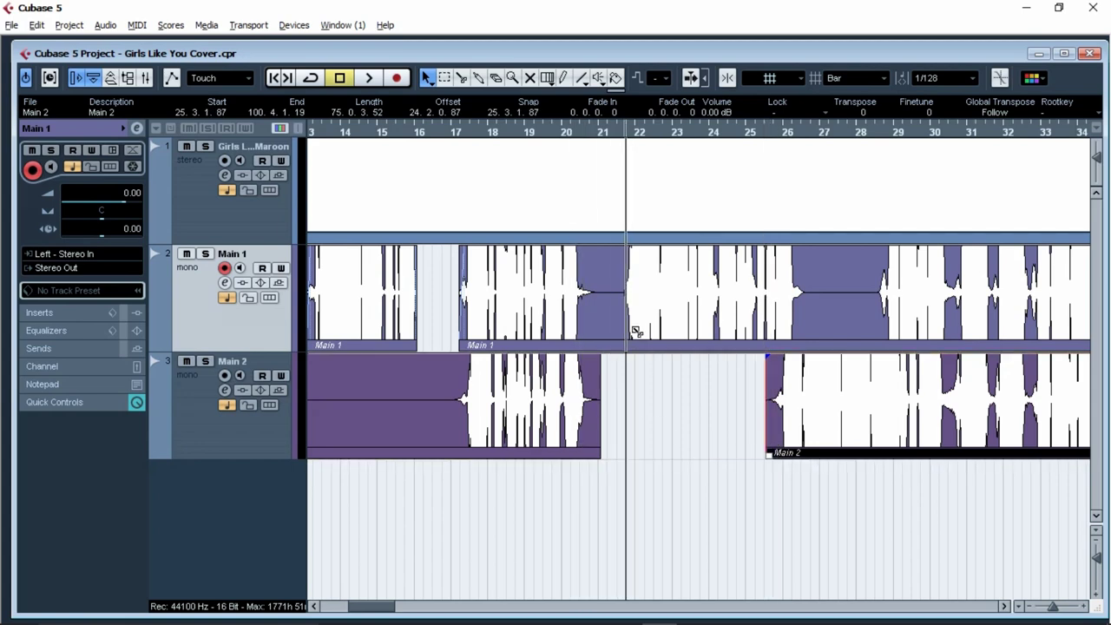
left_click(812, 323, "alt")
left_click_drag(810, 345, 880, 346)
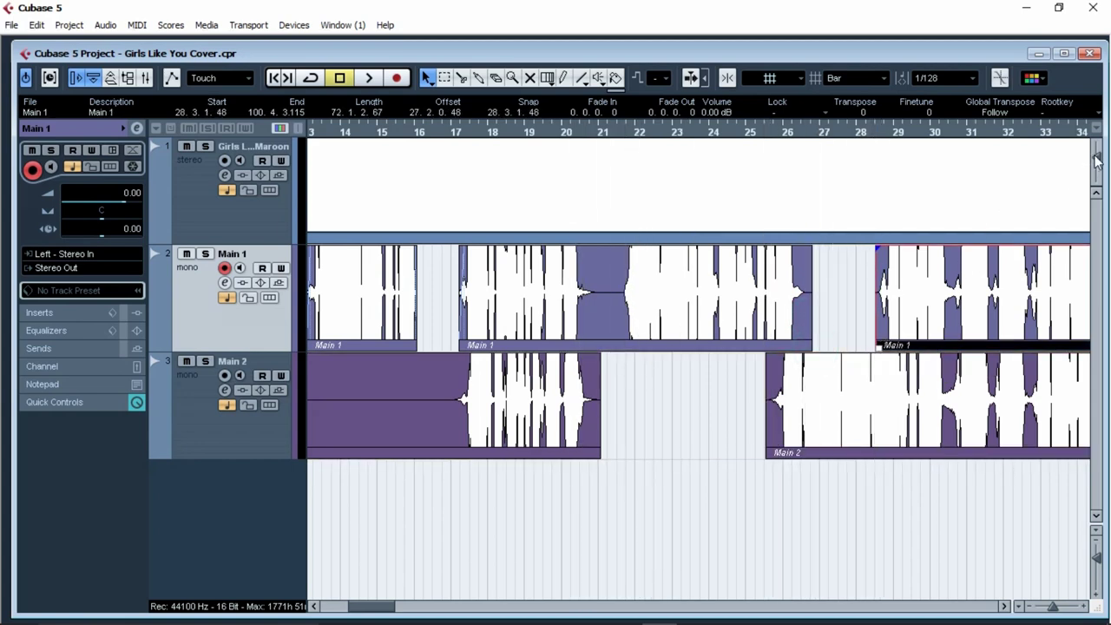
Trim the silence before the next vocal phrases further along the Main 1 and Main 2 tracks and fade the event edges.
mouse_move(1095, 156)
left_mouse_down()
mouse_move(1103, 192)
mouse_move(1103, 158)
left_mouse_up()
scroll(885, 342, "right", 4)
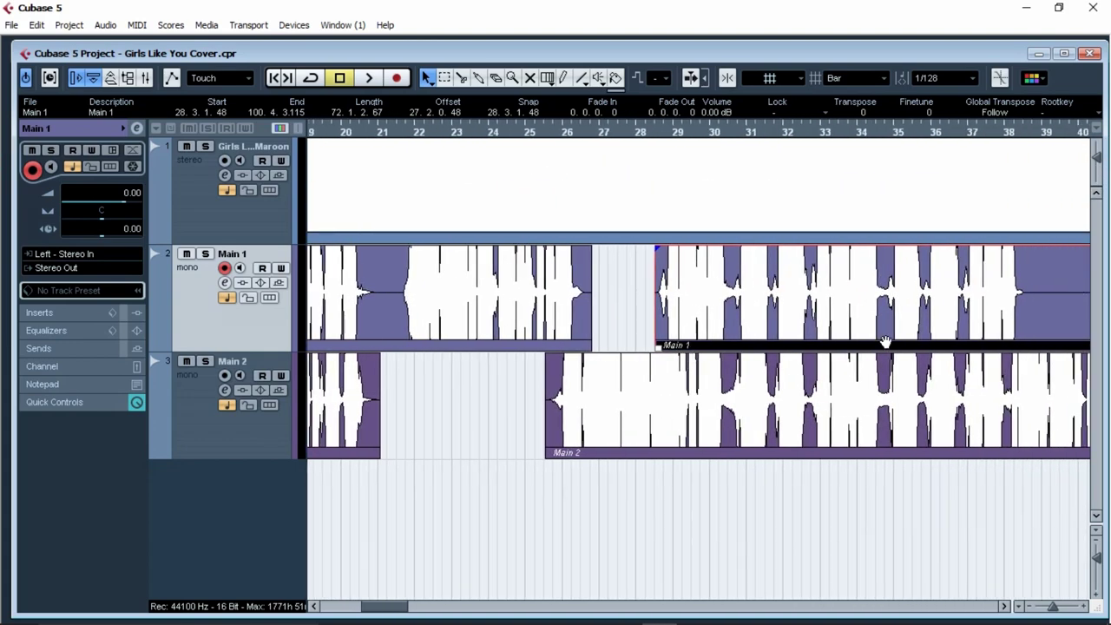
scroll(886, 342, "right", 5)
left_click_drag(760, 315, 868, 339)
scroll(662, 398, "right", 5)
left_click_drag(601, 446, 784, 445)
left_click_drag(785, 358, 790, 358)
left_click_drag(620, 248, 631, 248)
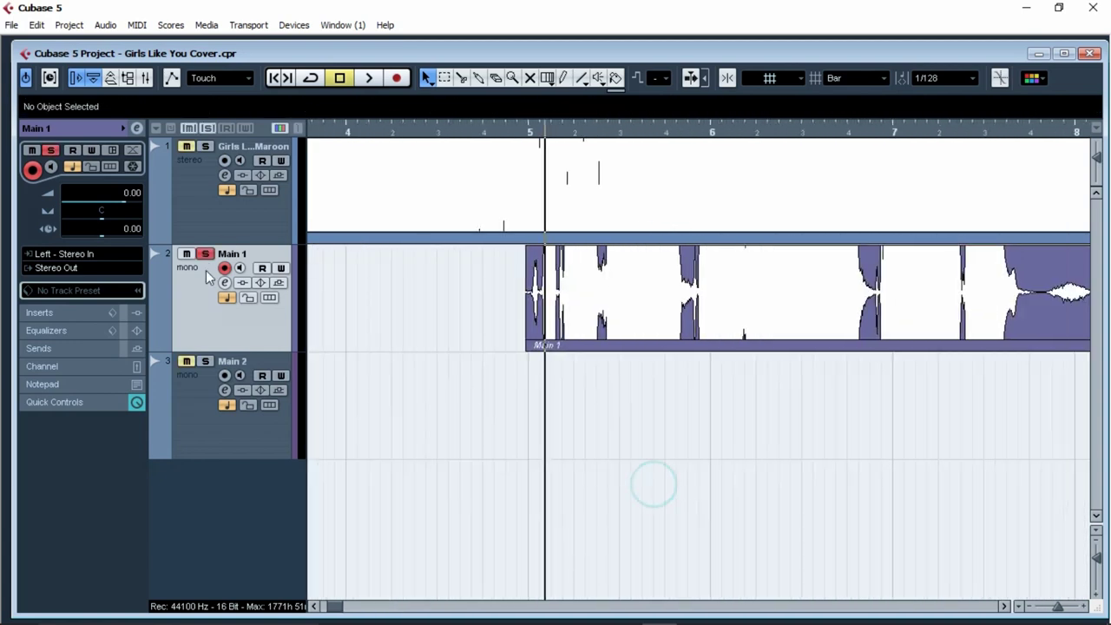
Play the soloed Main 1 vocal from just before bar 5 and open its channel settings.
key("space")
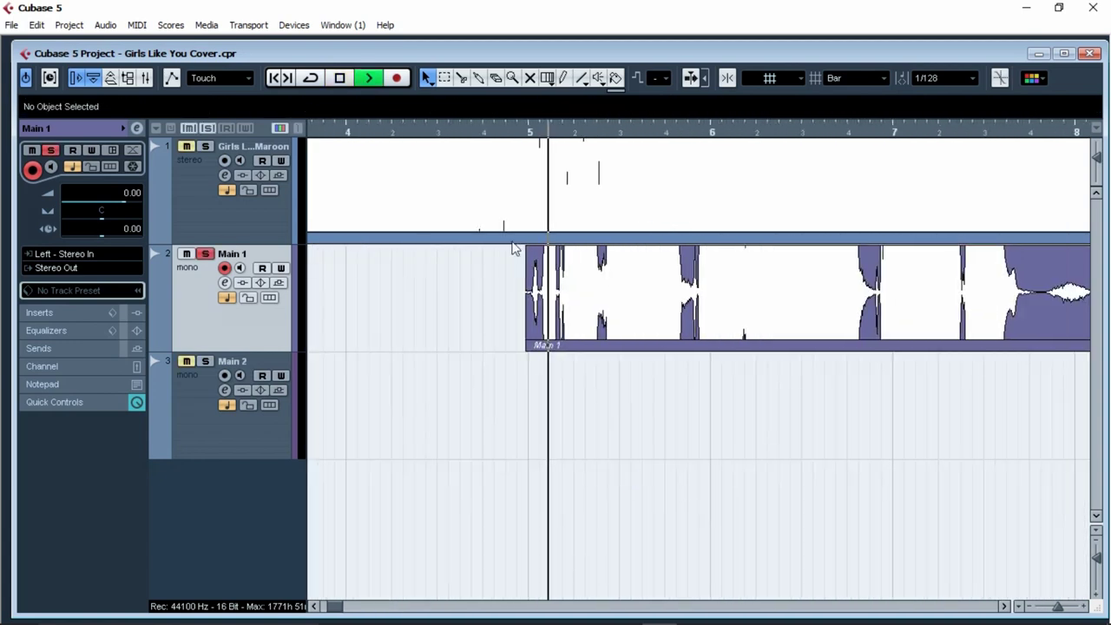
left_click(514, 128)
left_click(225, 284)
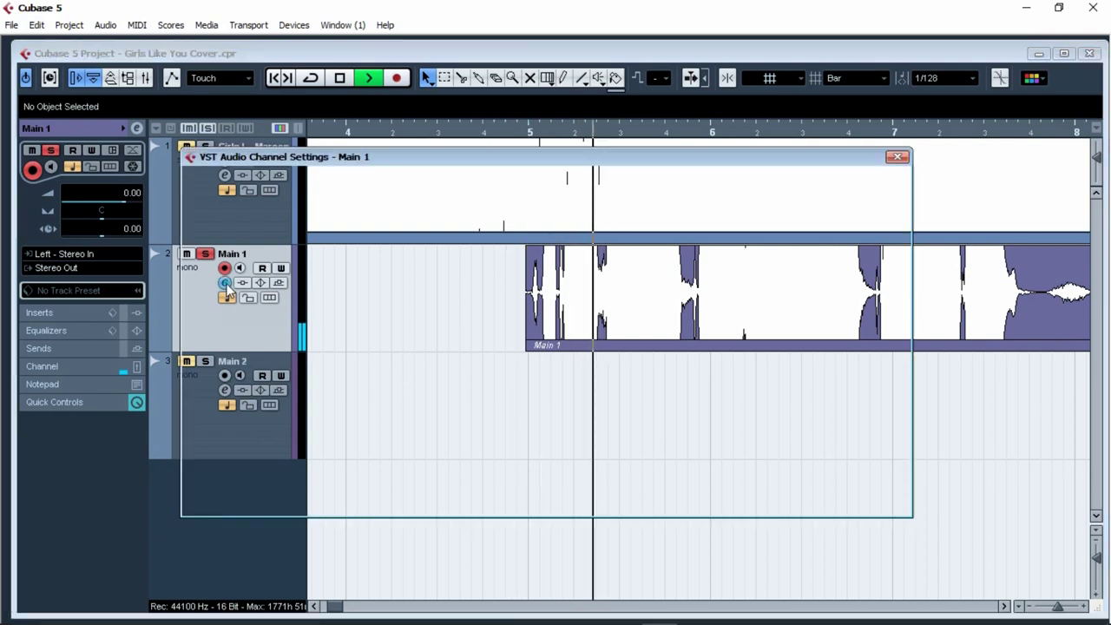
key("space")
left_click_drag(393, 157, 416, 157)
Enable EQ band 1 on Main 1 as a High Pass I filter at about 201 Hz and audition it.
left_click(344, 440)
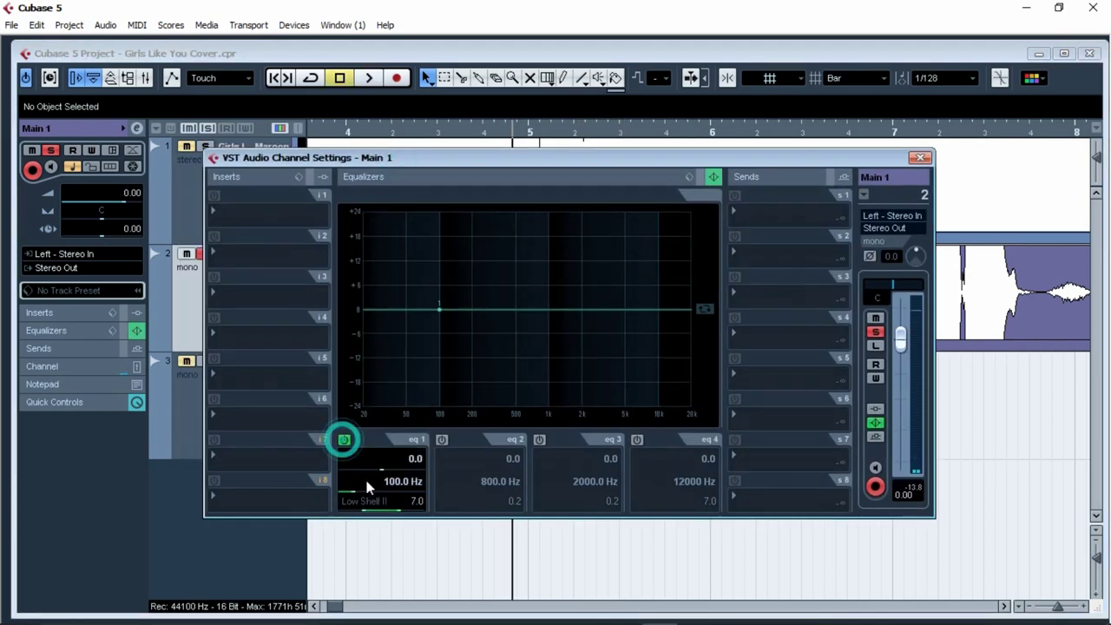
left_click(367, 497)
left_click(384, 404)
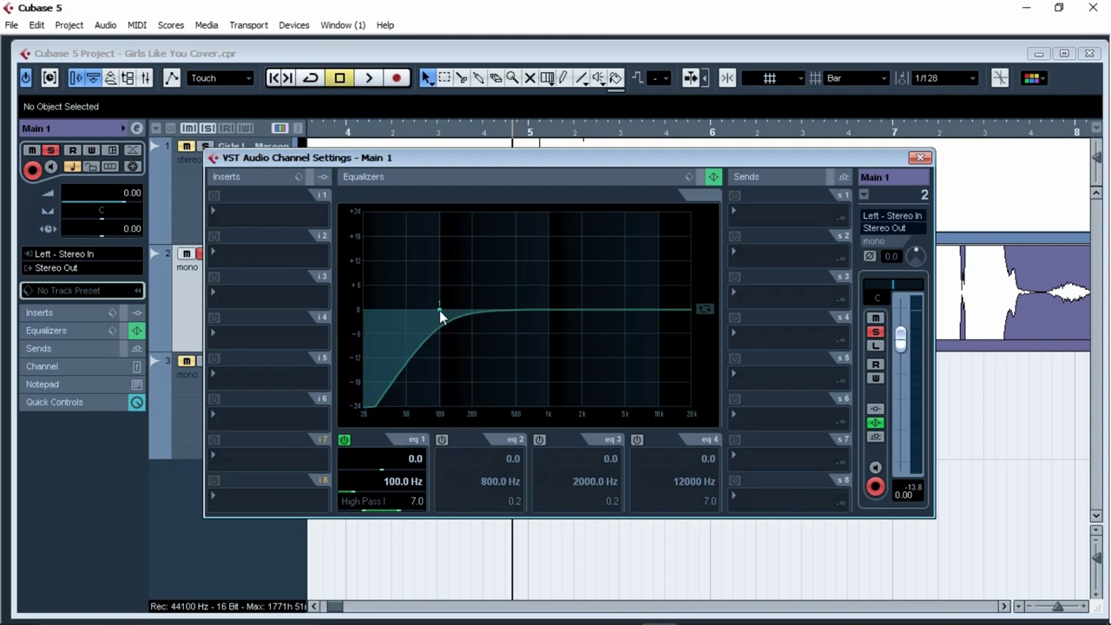
mouse_move(450, 303)
left_mouse_down()
mouse_move(544, 307)
mouse_move(467, 307)
left_mouse_up()
key("space")
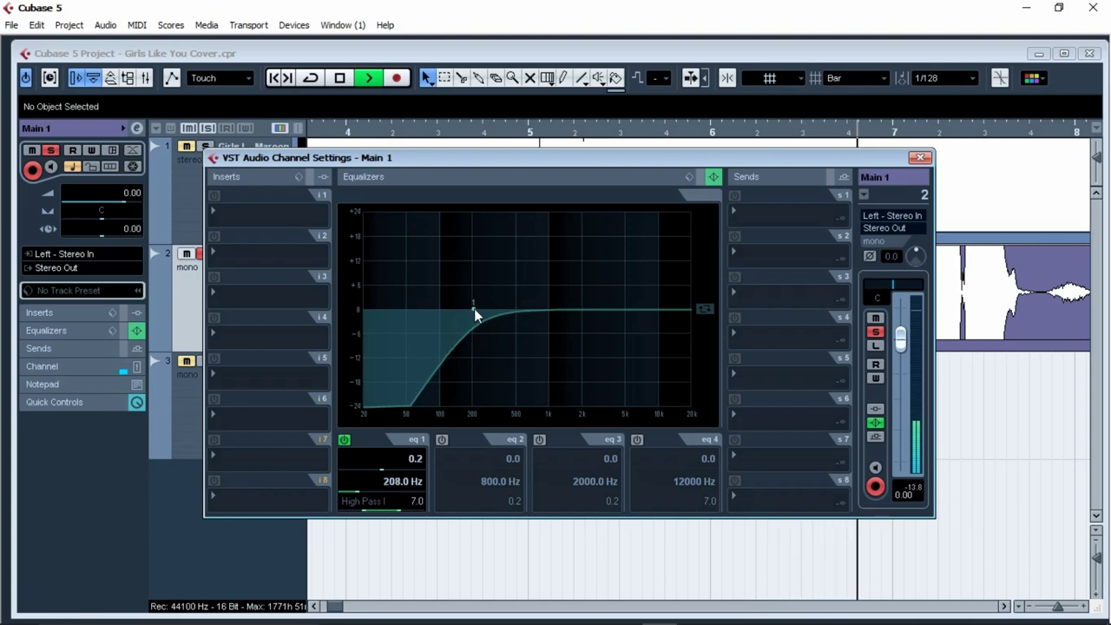
Sweep a 9.6 dB boost on EQ band 2 with Q 5.0 to 353.8 Hz during playback, and set its gain to -5.6 dB.
left_click_drag(538, 306, 540, 270)
left_click_drag(509, 513, 506, 495)
key("space")
scroll(475, 493, "down", 10)
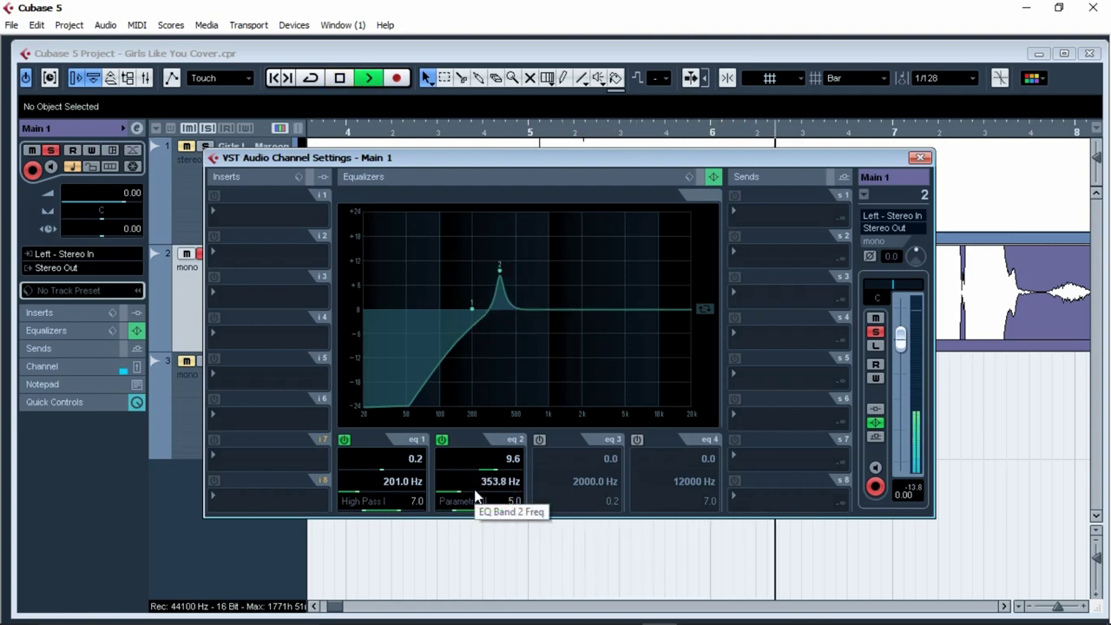
key("space")
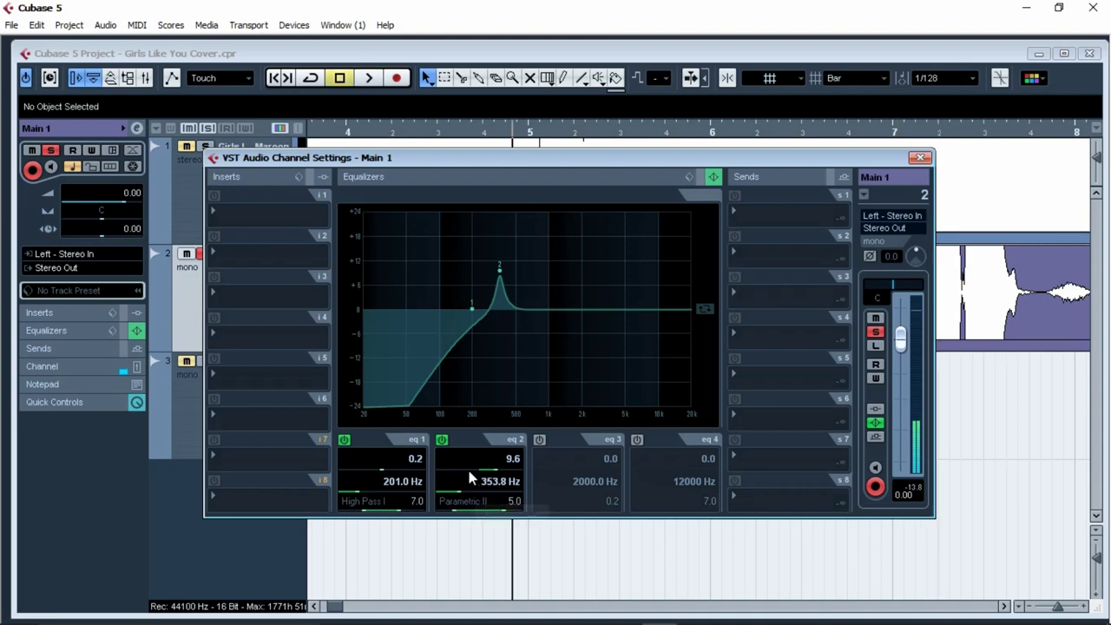
scroll(469, 474, "down", 15)
Enable EQ band 3 with a 9.8 dB boost and Q 3.8, and sweep it to 7875.9 Hz during playback.
left_click(539, 439)
left_click_drag(581, 310, 584, 270)
scroll(603, 513, "up", 10)
key("space")
scroll(578, 498, "up", 10)
scroll(580, 497, "up", 10)
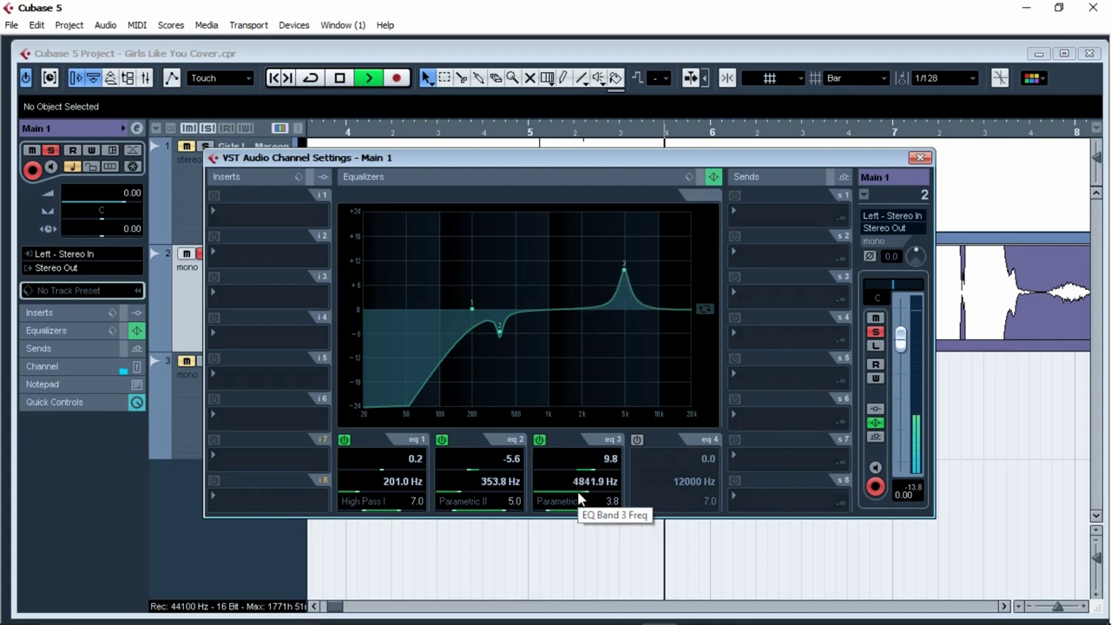
scroll(580, 497, "up", 5)
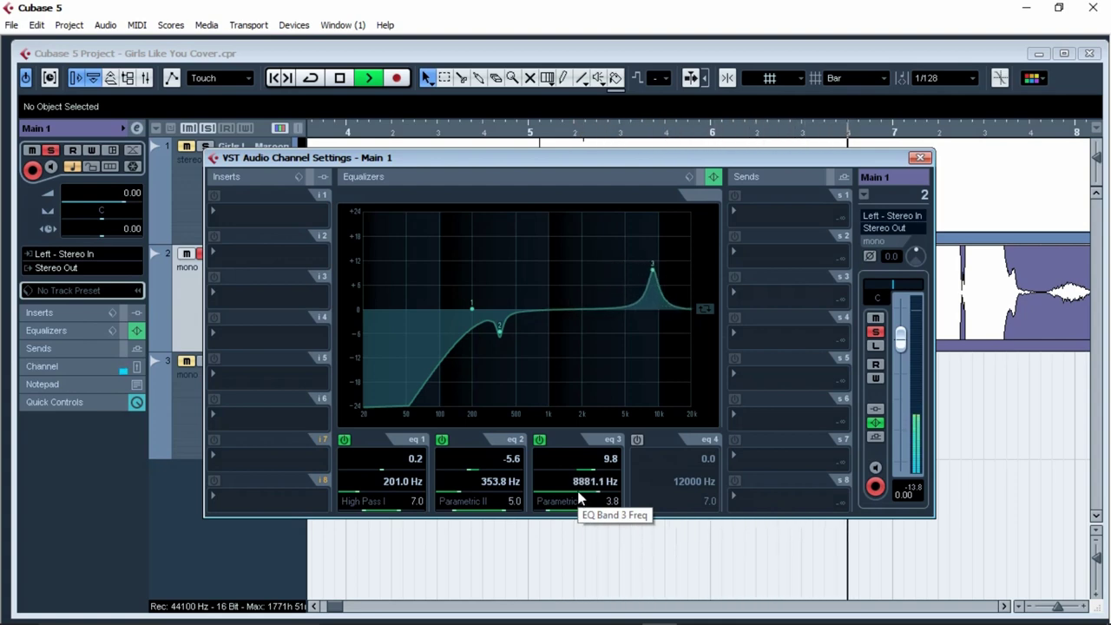
scroll(580, 497, "down", 5)
scroll(580, 497, "down", 1)
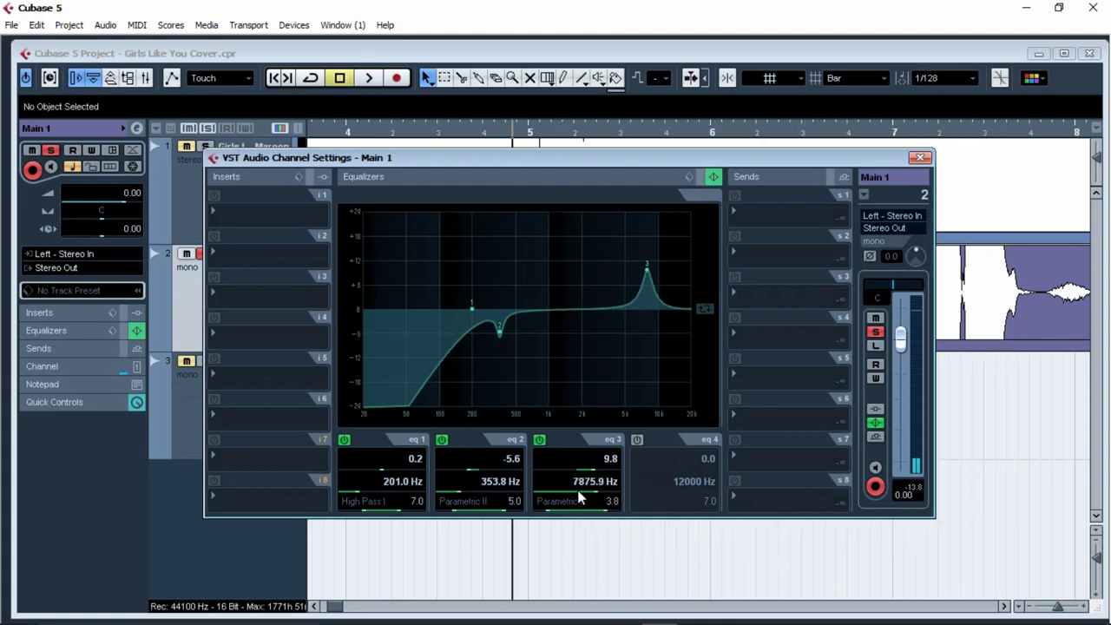
Audition the boosted band 3 frequency and set the band's gain to -4.7 dB.
key("space")
key("space")
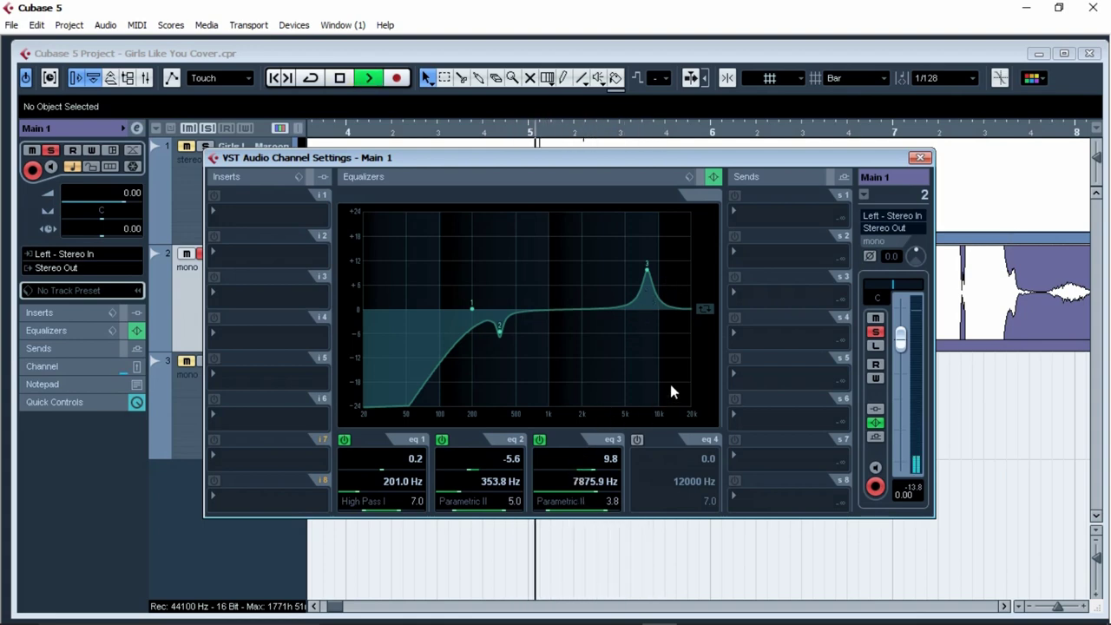
key("space")
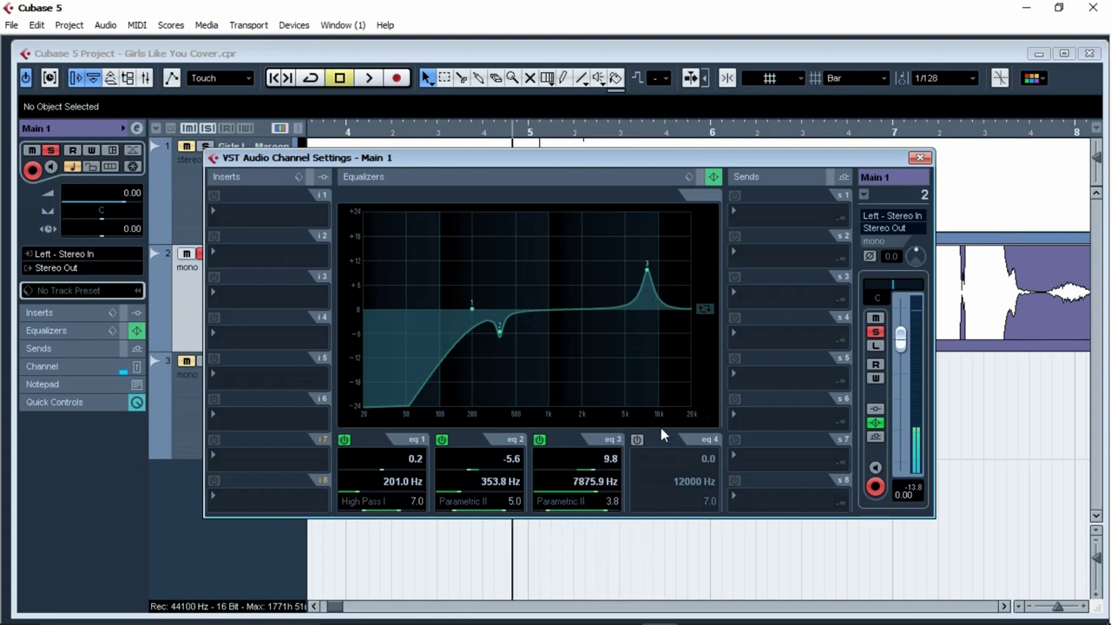
left_click(566, 469)
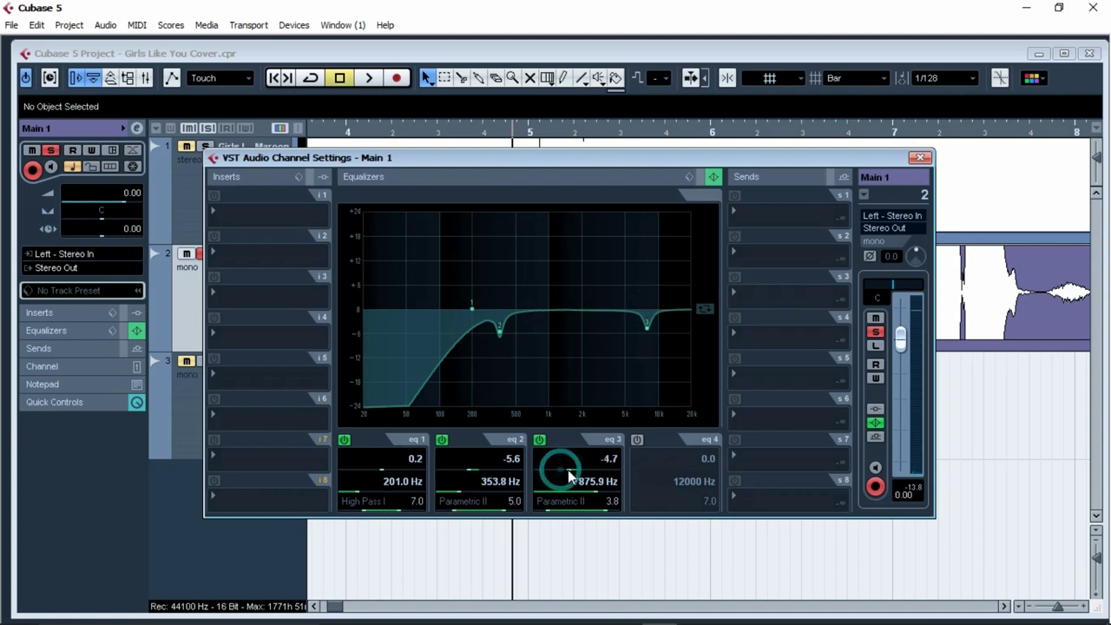
Enable EQ band 4 as a High Shelf II boost of 5.4 dB at 10092 Hz and audition the vocal.
left_click(637, 439)
left_click_drag(665, 315, 660, 287)
key("space")
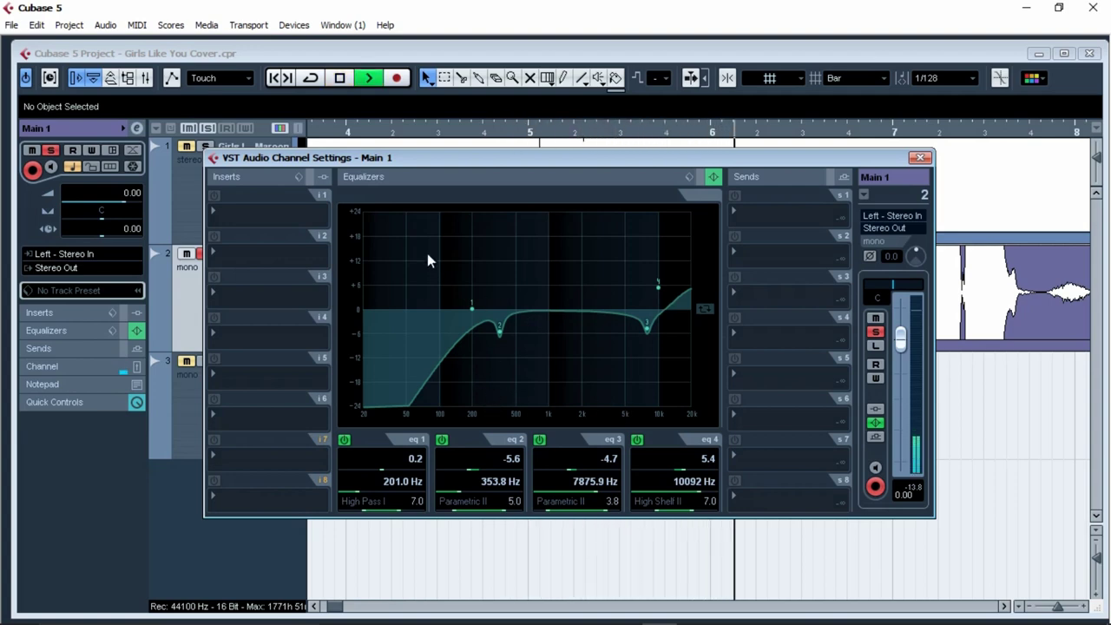
key("space")
Compare the Main 1 vocal with the equalizer bypassed and active by playing the same passage.
left_click(712, 177)
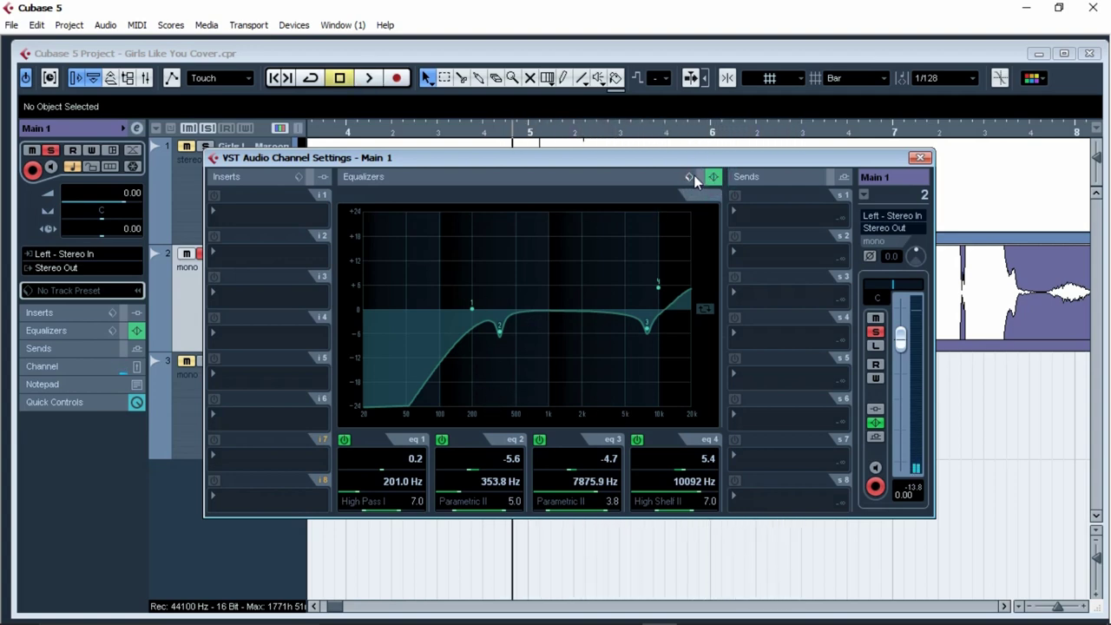
left_click(700, 177)
key("space")
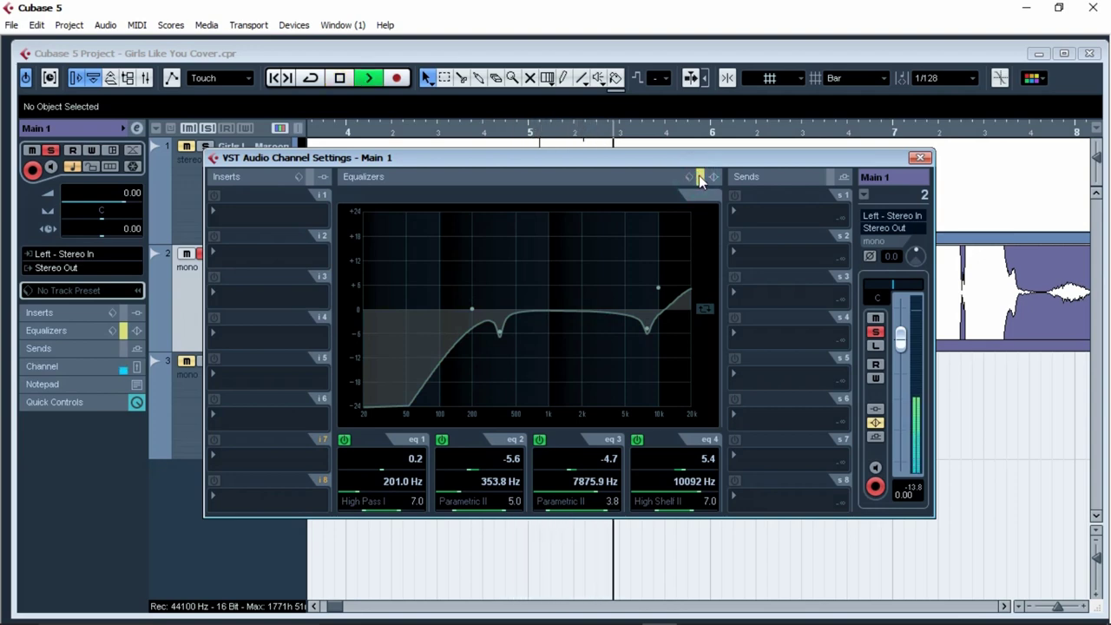
key("space")
left_click(700, 177)
key("space")
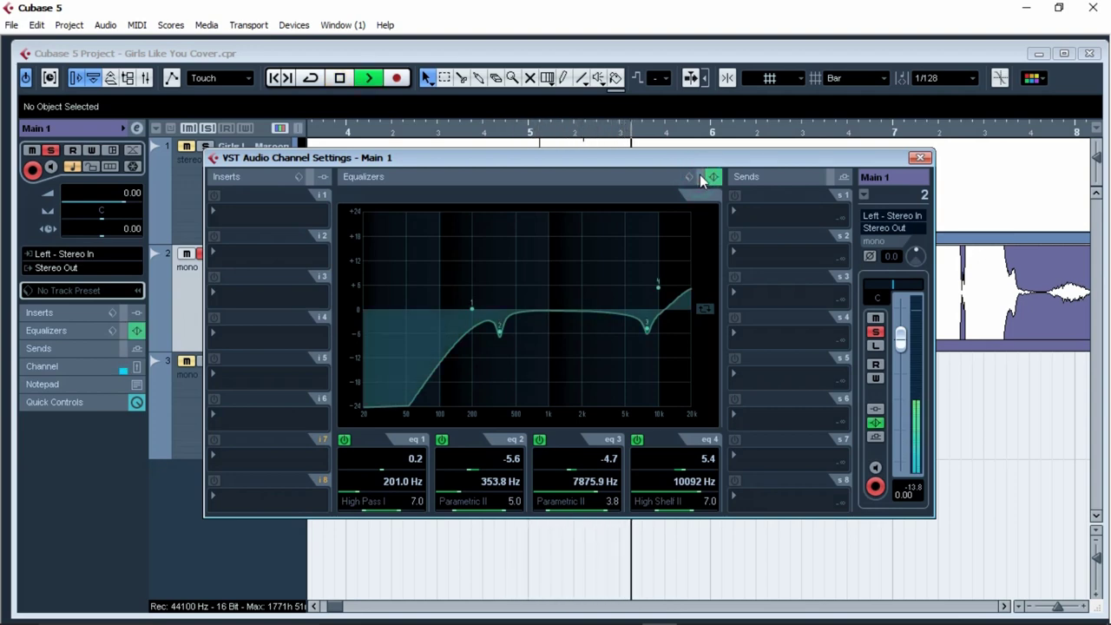
key("space")
Insert the DeEsser dynamics effect in the first insert slot of Main 1.
left_click(210, 255)
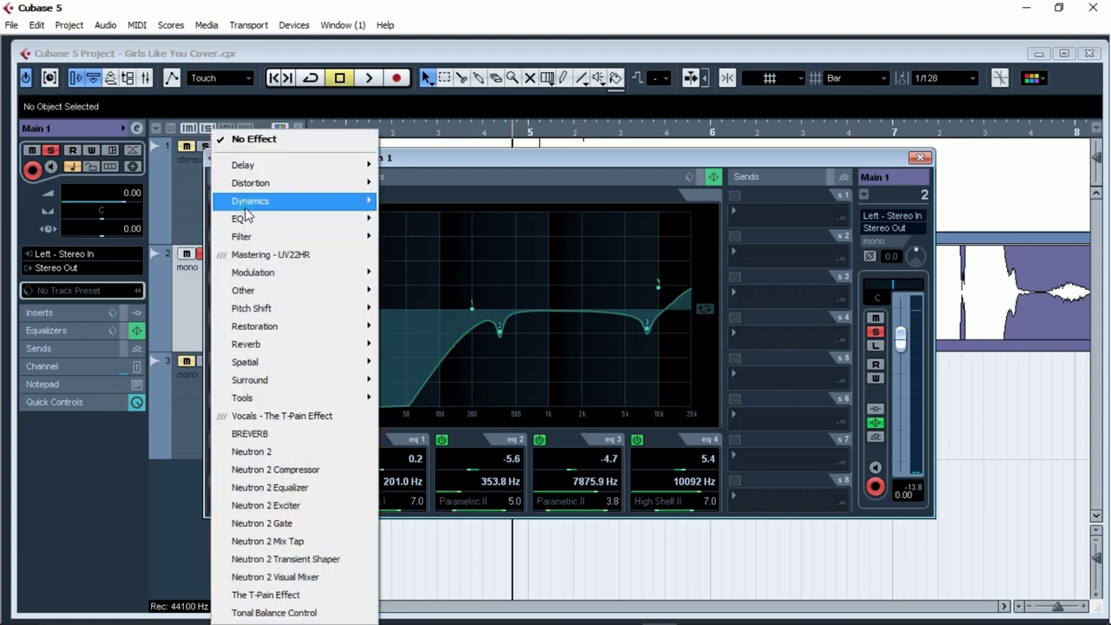
mouse_move(298, 203)
left_click(452, 223)
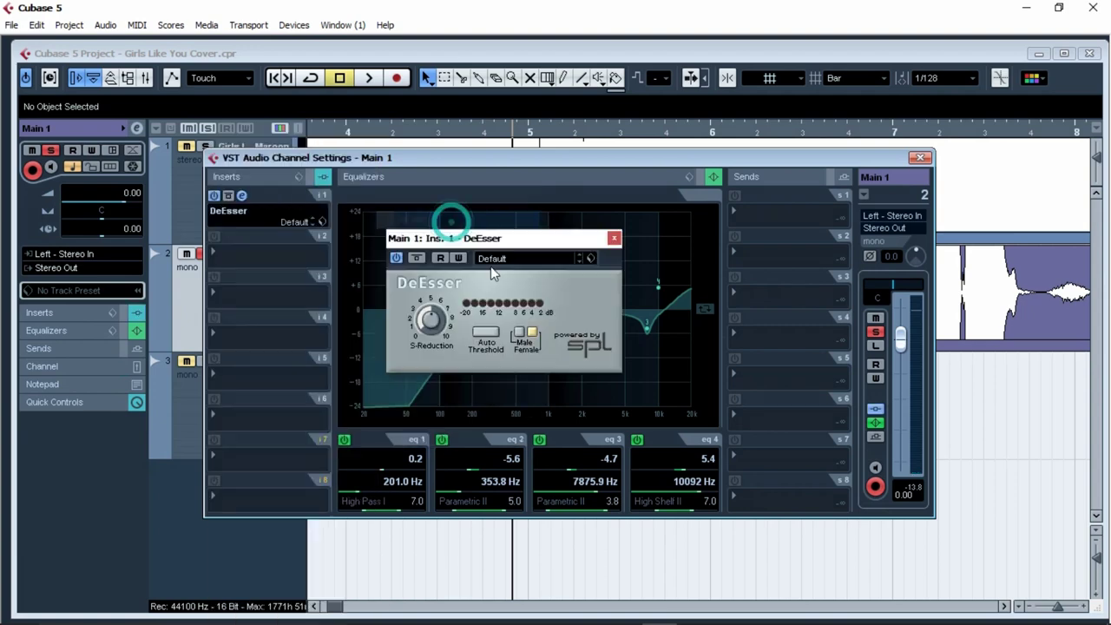
left_click_drag(531, 242, 563, 250)
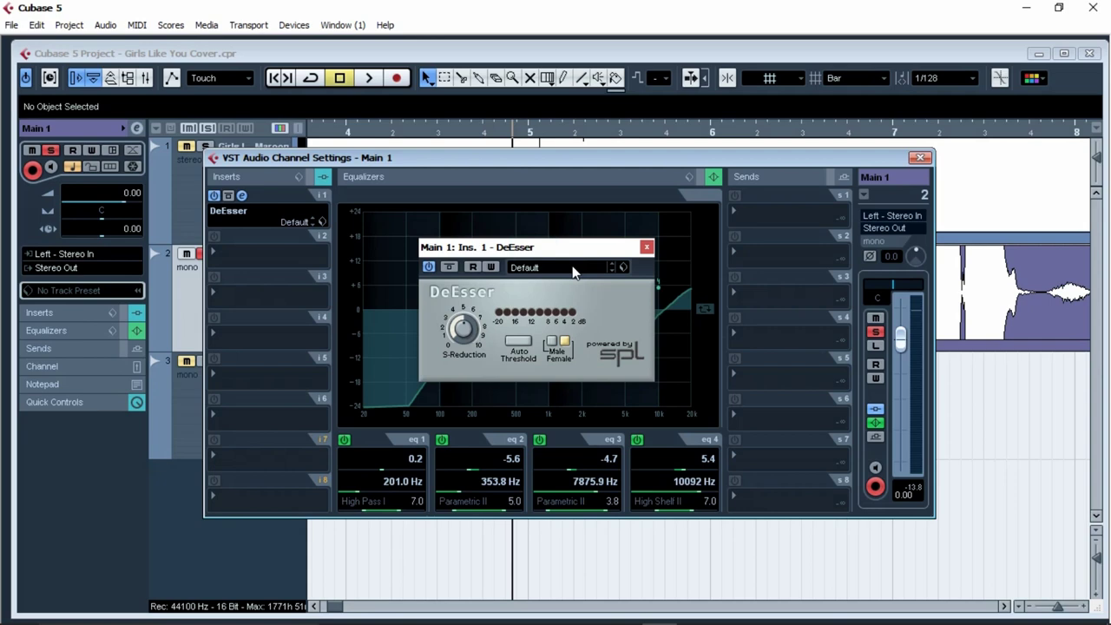
Compare the vocal with the DeEsser bypassed and active, and enable its Auto Threshold.
left_click(428, 267)
key("space")
key("space")
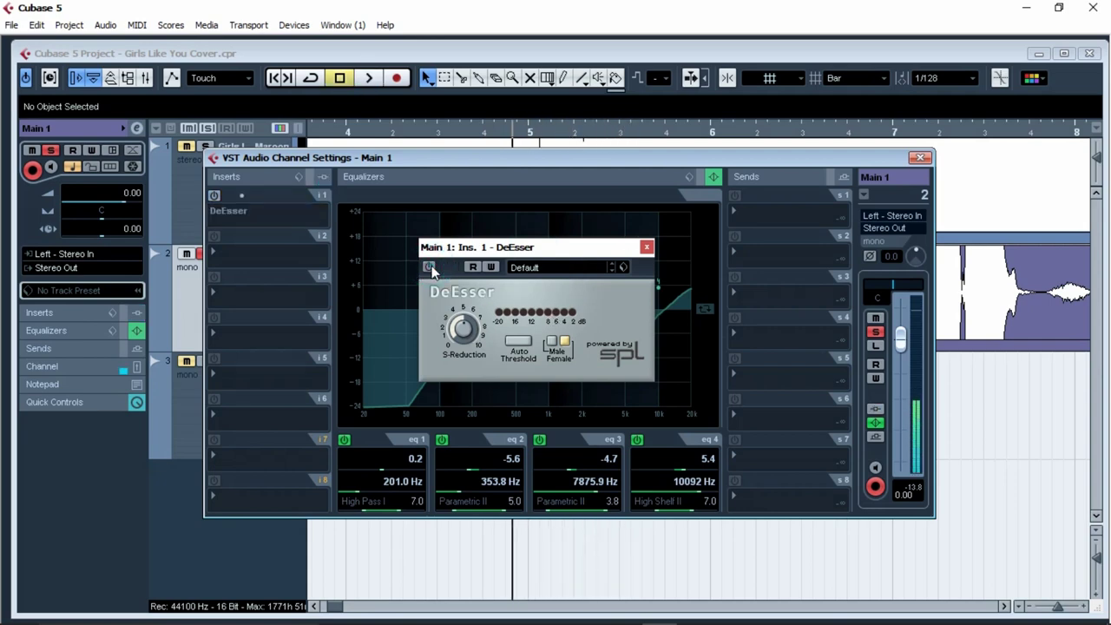
left_click(429, 267)
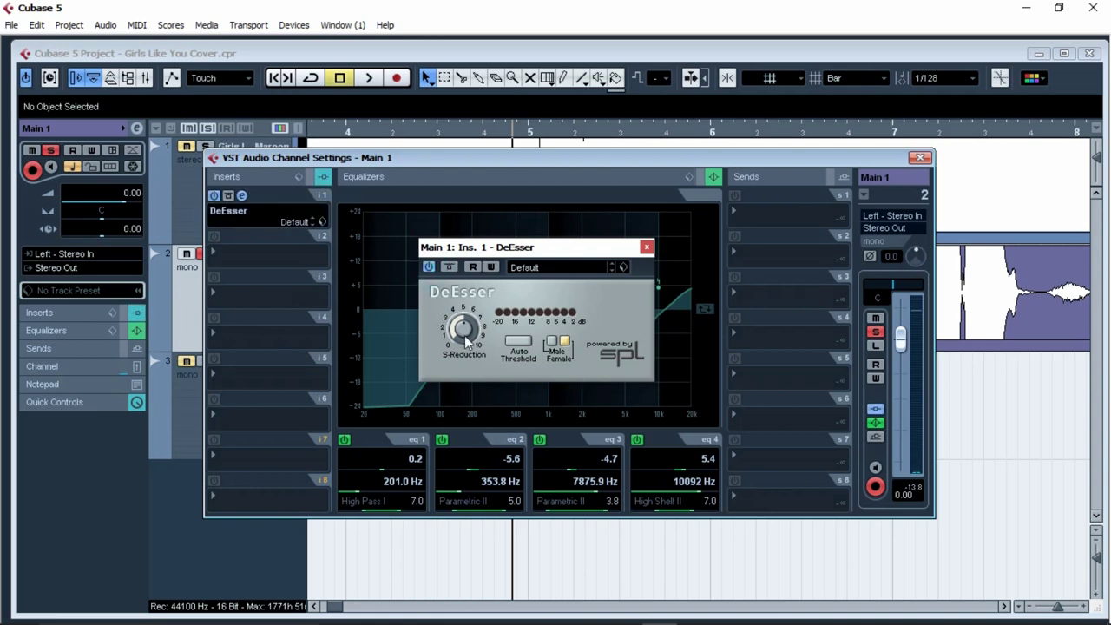
key("space")
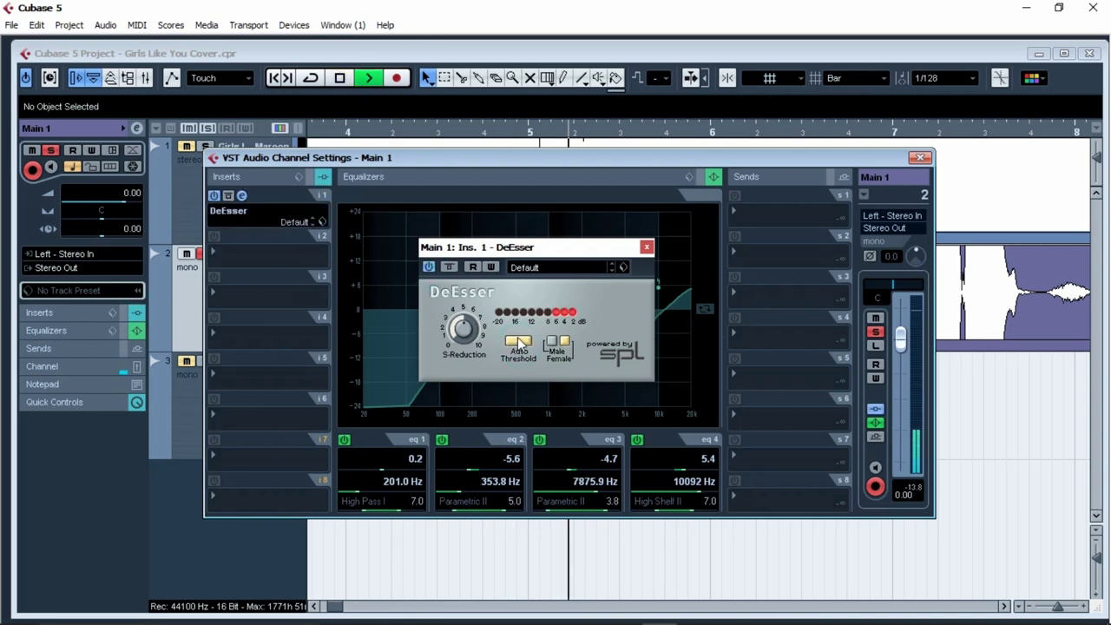
Insert the Compressor in the second slot of Main 1 and set a threshold of -30.2 and a ratio of about 4.5.
left_click(221, 284)
left_click(275, 250)
left_click(298, 205)
left_click(431, 201)
left_click_drag(380, 242, 380, 259)
left_click_drag(425, 237, 425, 224)
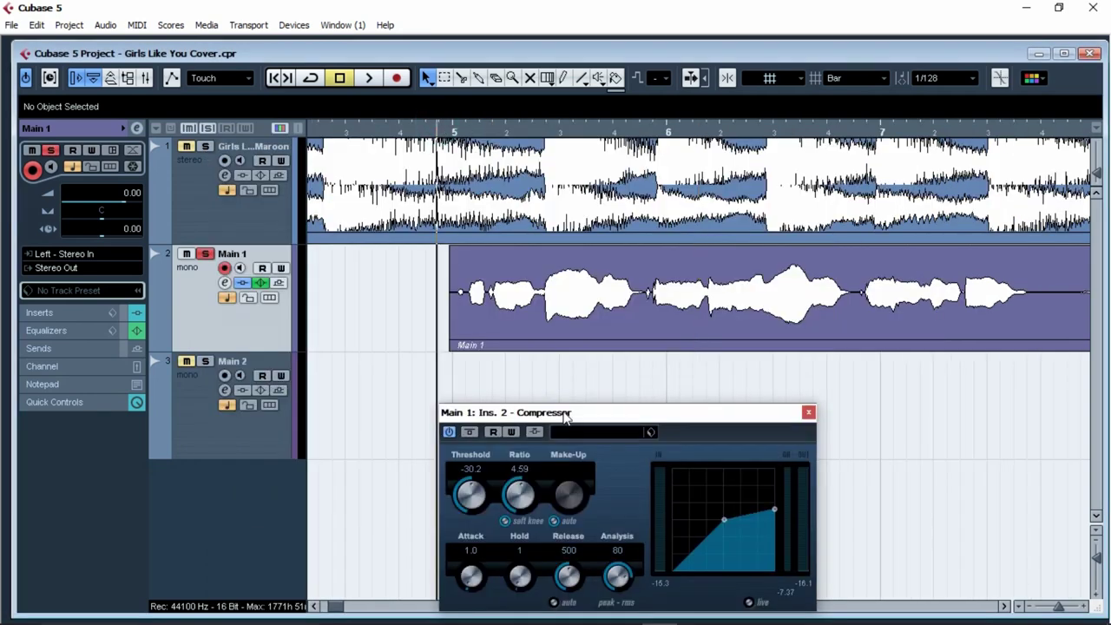
left_click_drag(564, 414, 580, 194)
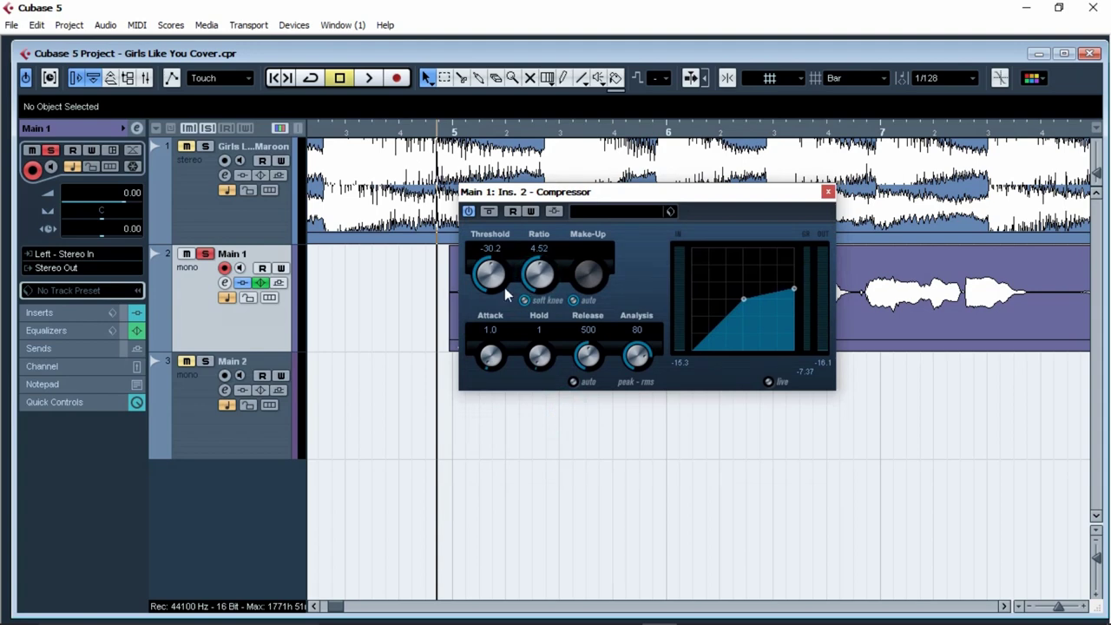
Set the compressor's threshold to -31.4 while auditioning the vocal, and turn off automatic make-up gain.
left_click_drag(492, 278, 492, 281)
key("space")
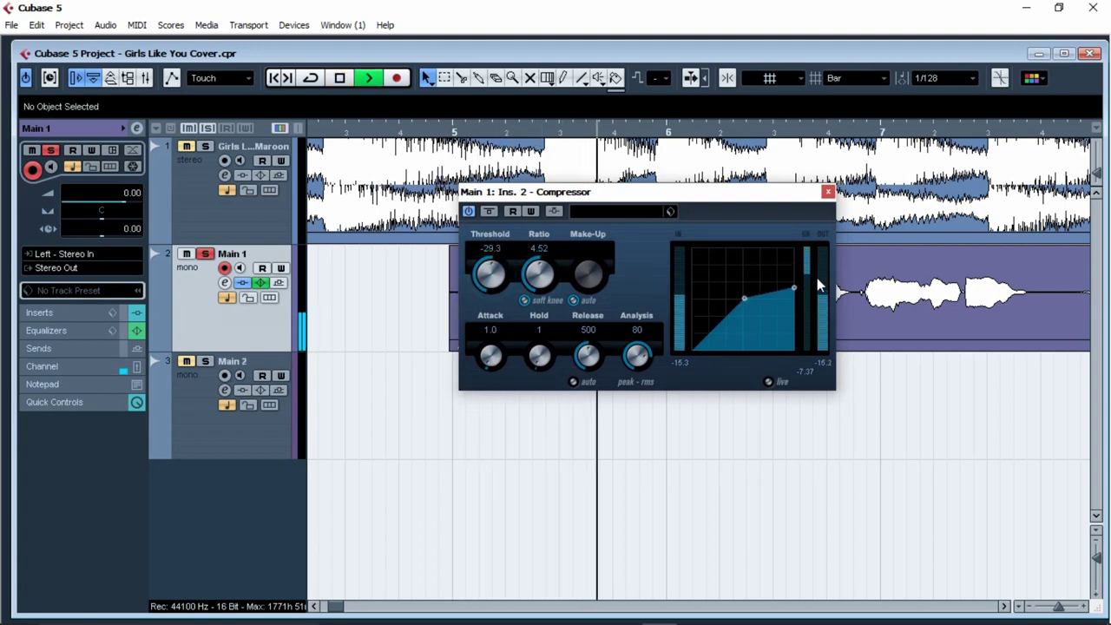
left_click_drag(491, 282, 492, 282)
key("space")
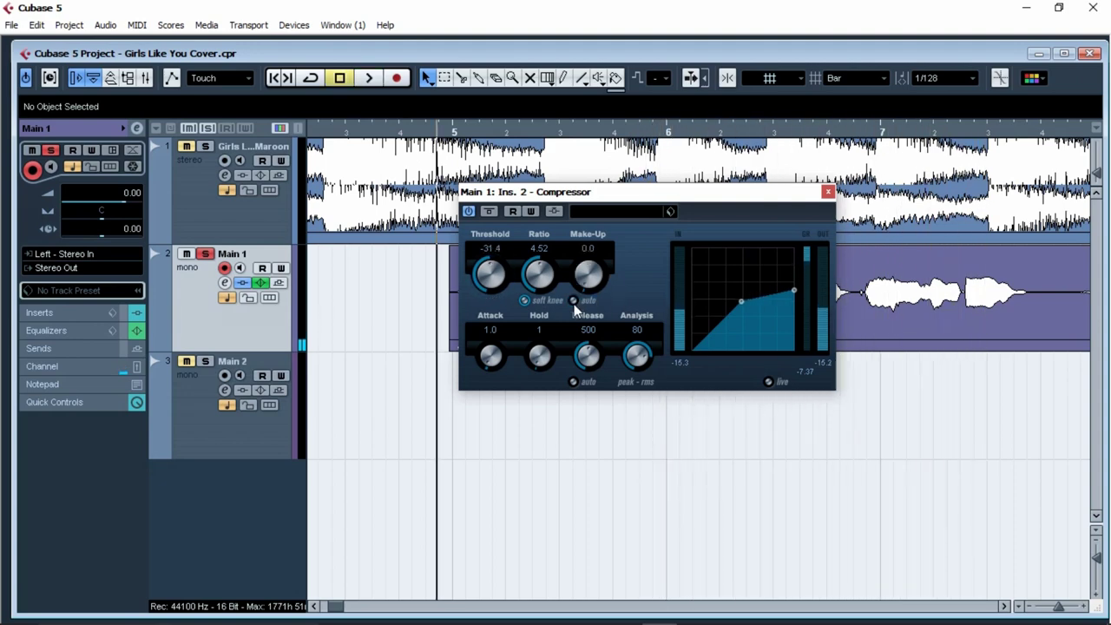
Set the compressor's threshold to -32.0 with make-up at 0.0, and compare the vocal with the compressor bypassed and active.
left_click_drag(589, 281, 592, 278)
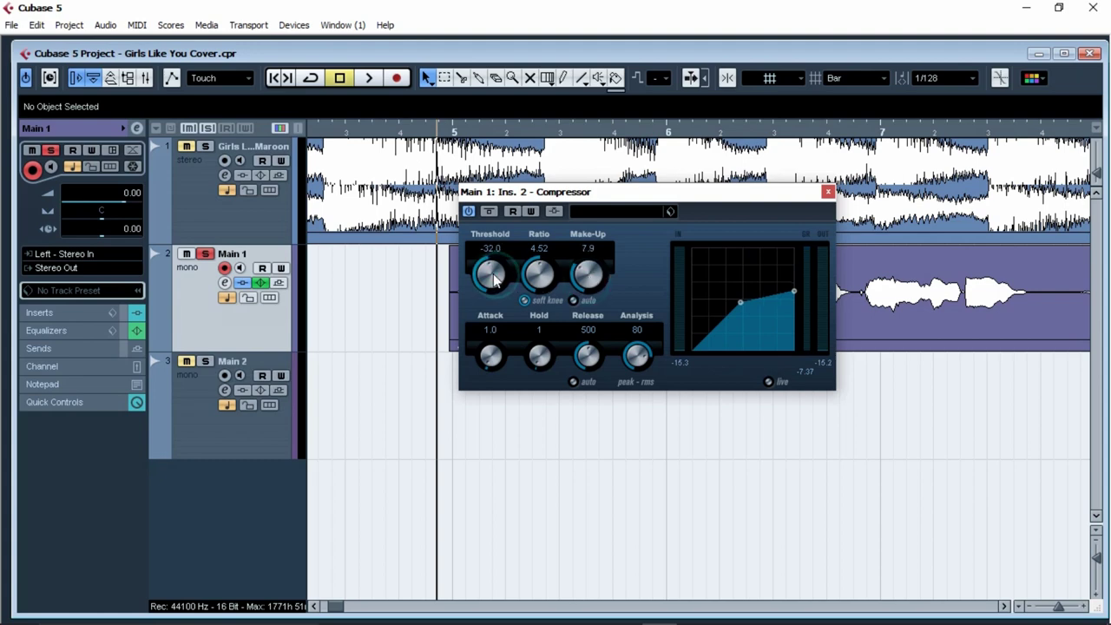
left_click_drag(586, 271, 585, 399)
left_click(469, 212)
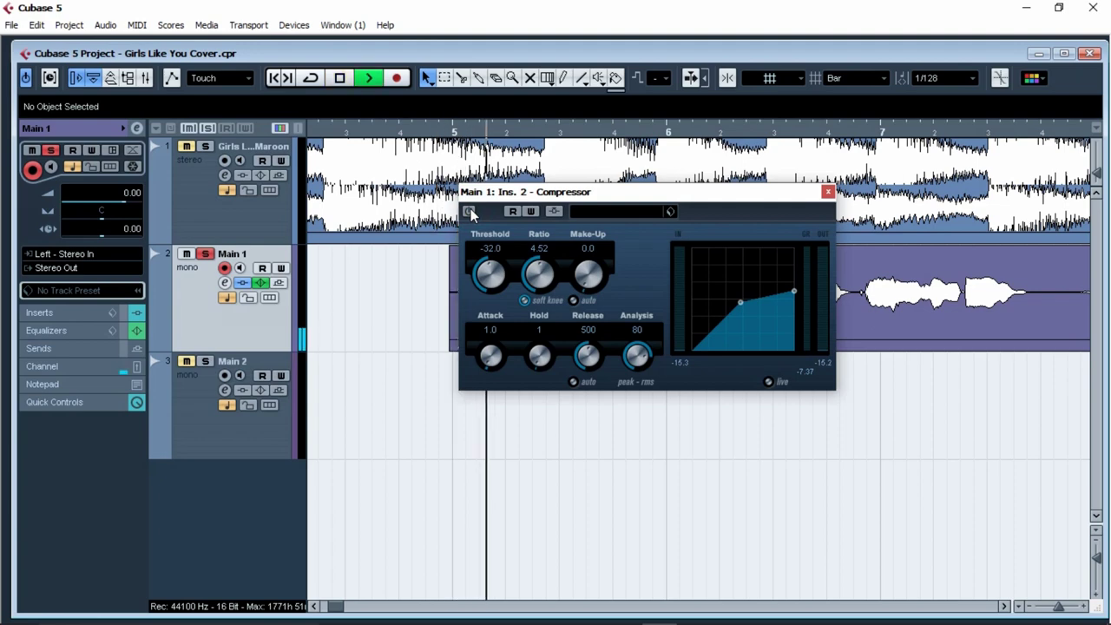
key("space")
left_click(470, 212)
key("space")
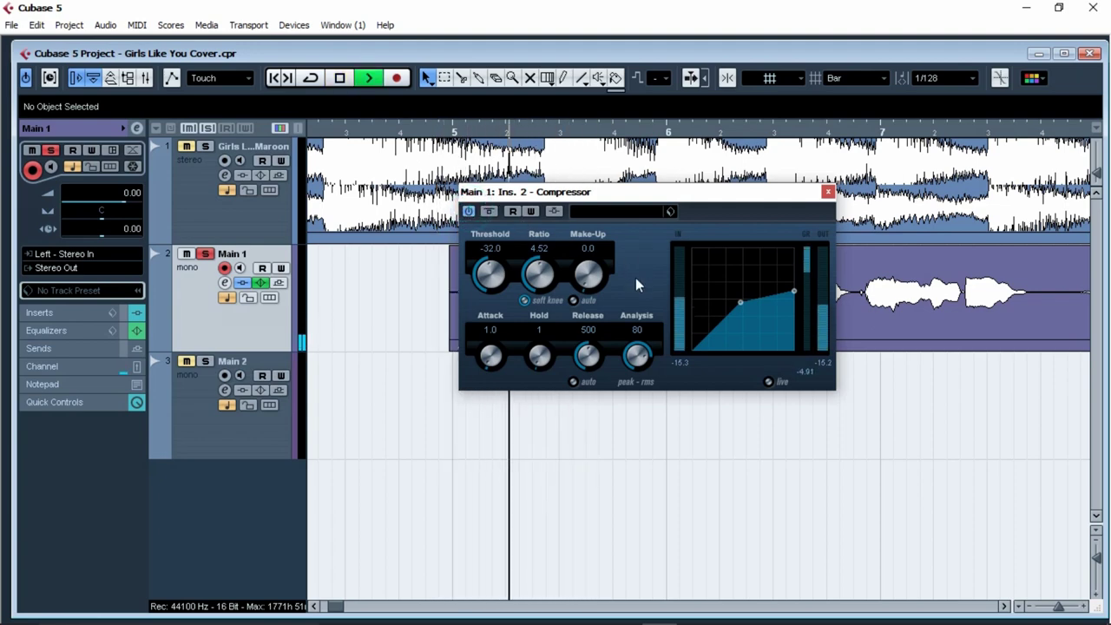
key("space")
Raise the compressor's make-up gain to 9.4 while auditioning the vocal, and close the compressor's editor.
left_click_drag(579, 275, 590, 275)
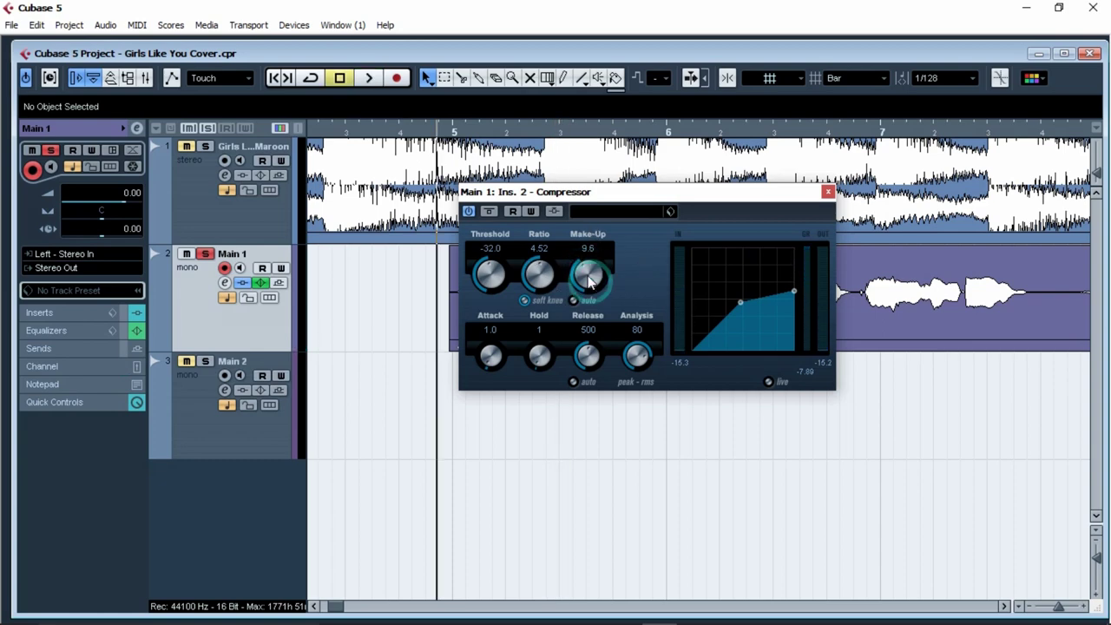
key("space")
left_click_drag(589, 276, 594, 277)
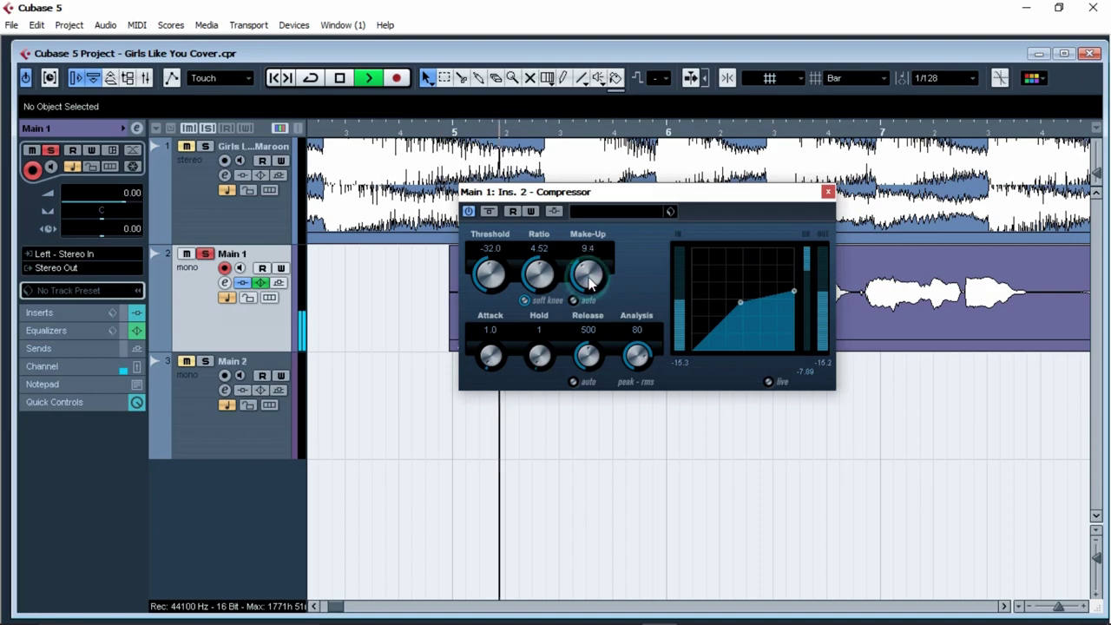
left_click(828, 191)
Listen to the processed Main 1 vocal through its first clip while examining the waveforms of Main 1 and Main 2.
key("g")
key("g")
key("g")
key("g")
key("h")
key("h")
key("h")
key("h")
key("h")
key("h")
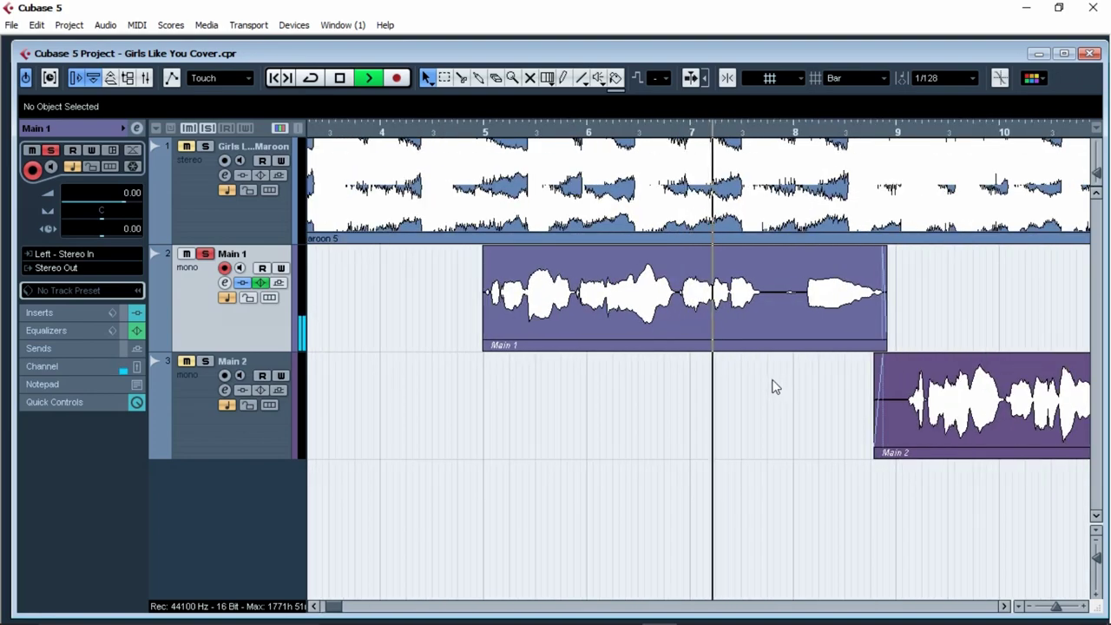
left_click_drag(1096, 172, 1098, 168)
key("g")
key("g")
key("g")
key("g")
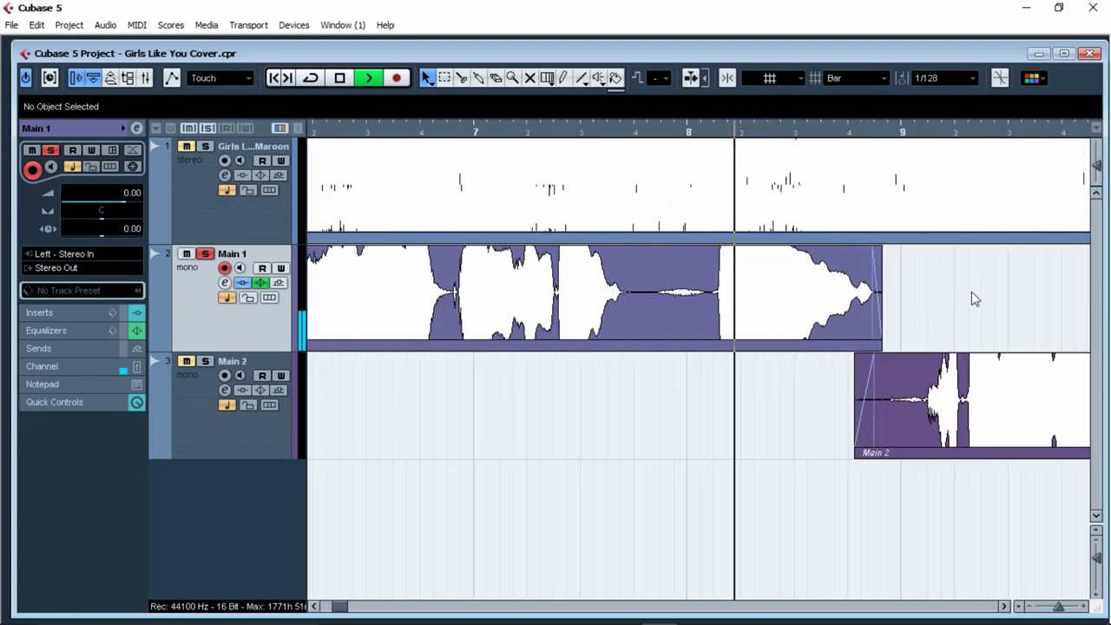
key("g")
key("g")
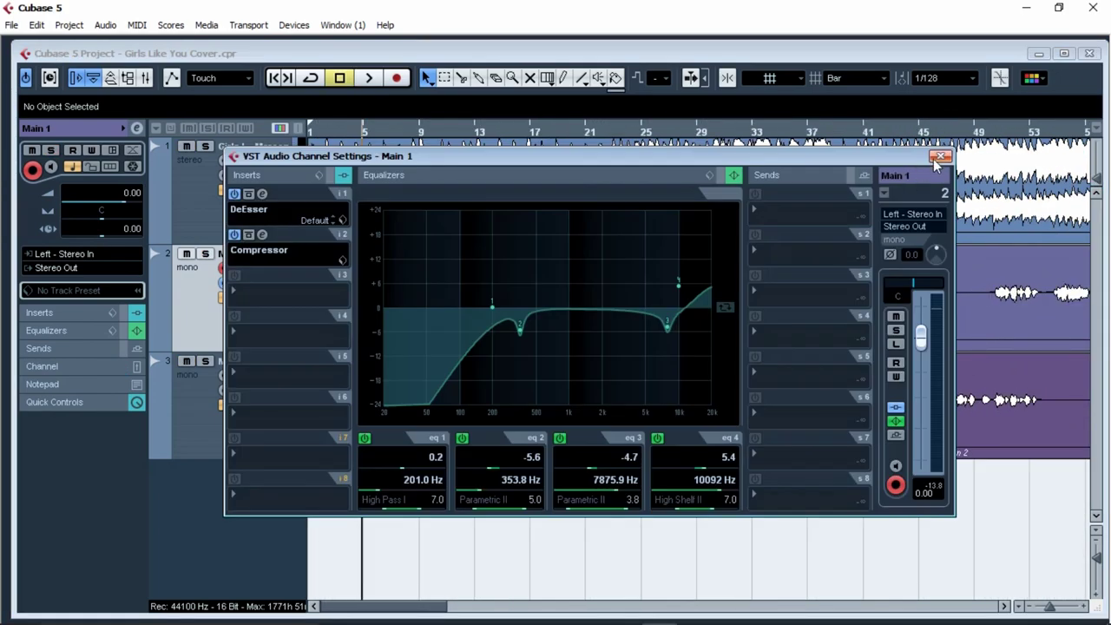
Add an FX channel track with the StereoDelay effect in stereo configuration, and close the effect's editor.
left_click(289, 302)
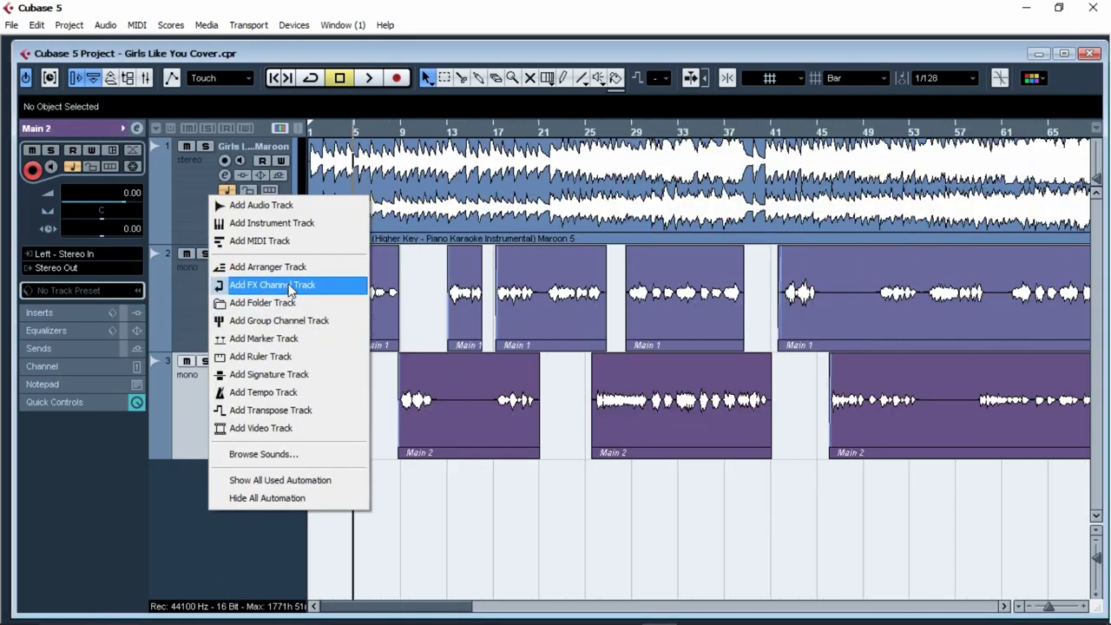
left_click(290, 289)
left_click(524, 330)
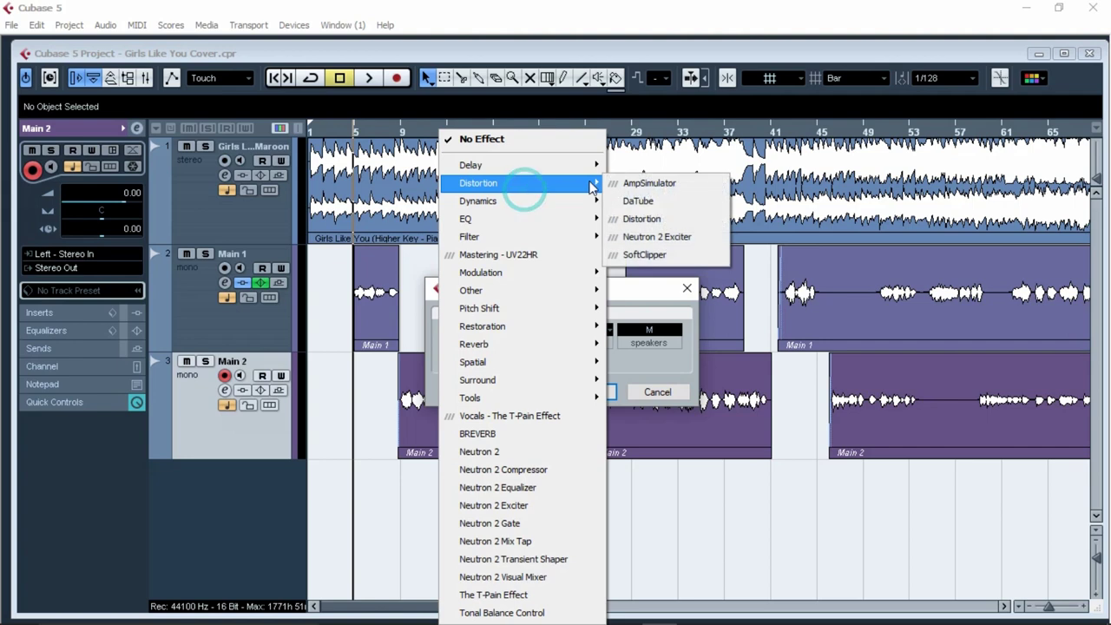
left_click(564, 164)
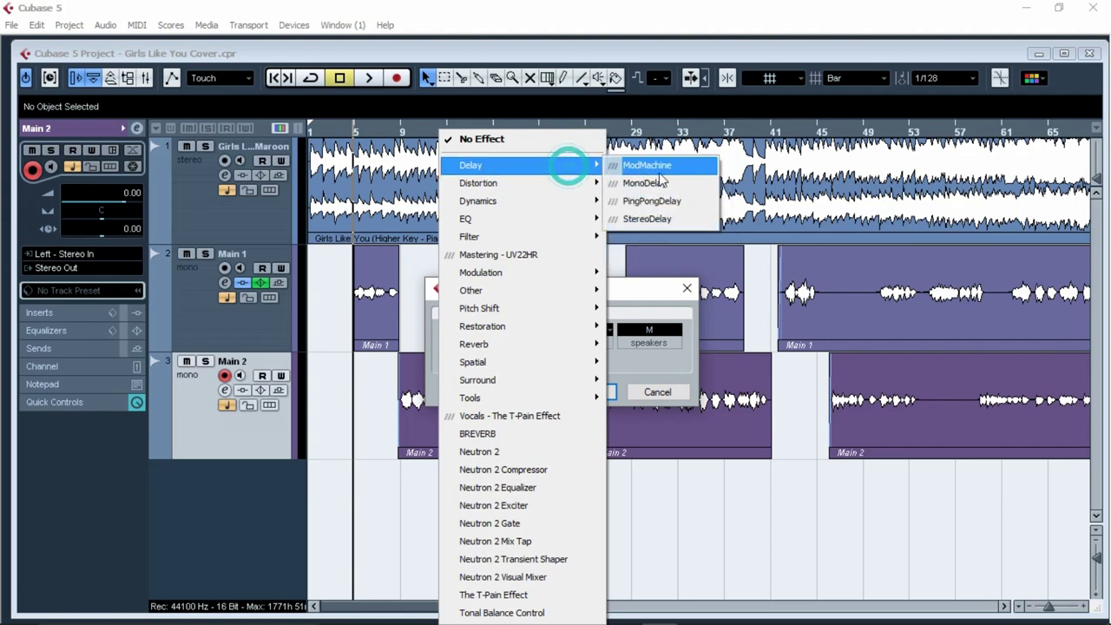
left_click(657, 220)
left_click(579, 333)
left_click(582, 364)
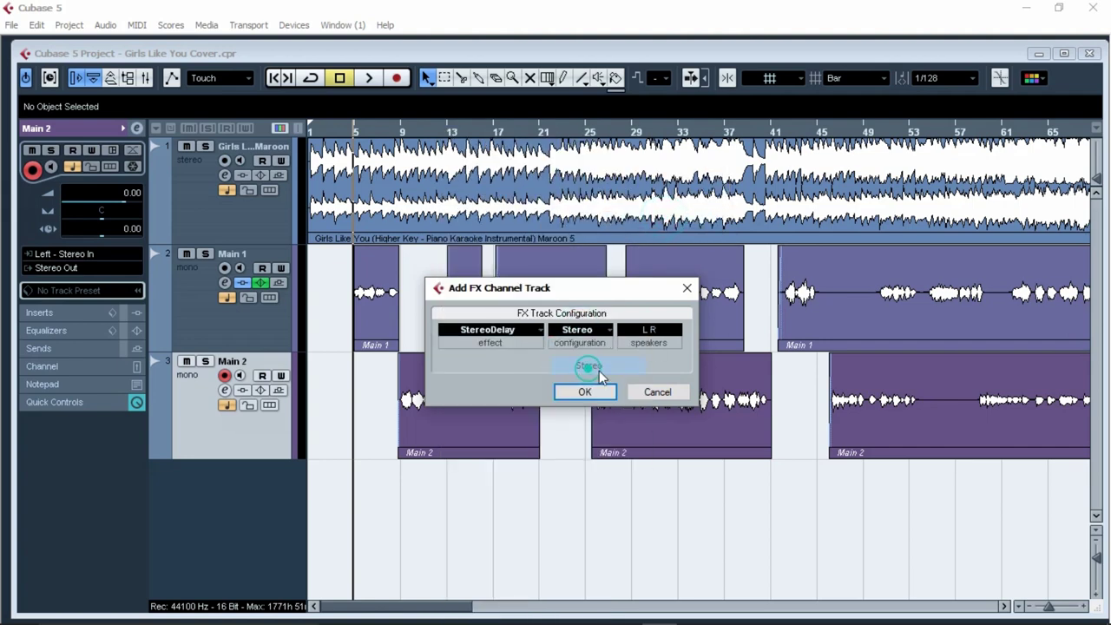
left_click(580, 393)
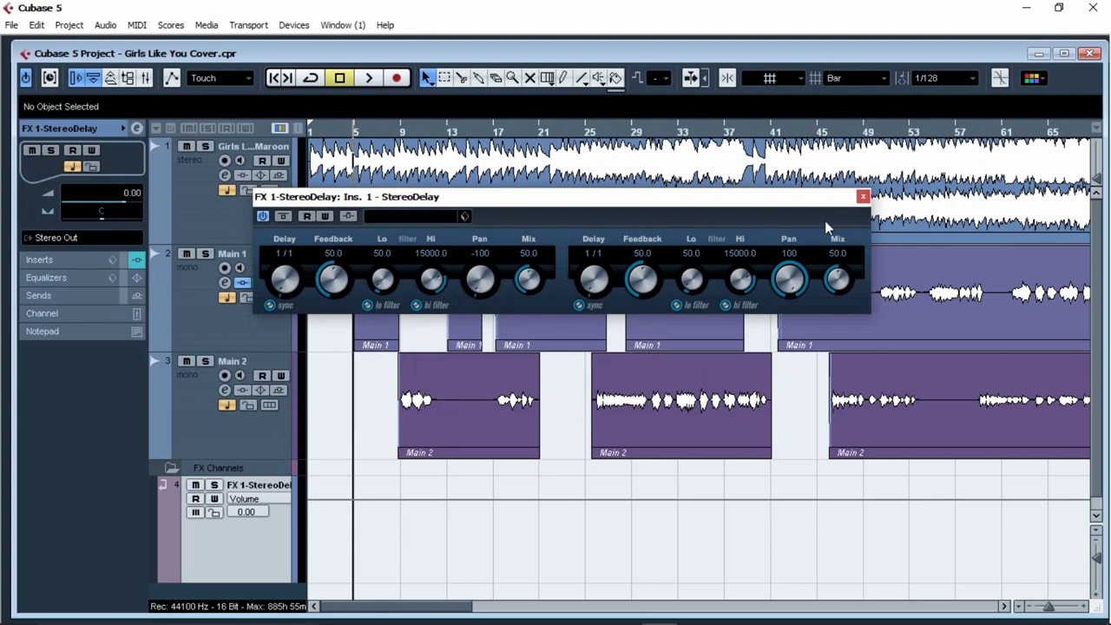
left_click(862, 199)
Add a second stereo FX channel track with the BREVERB reverb as its effect, and close its editor.
scroll(580, 360, "down", 1)
right_click(246, 574)
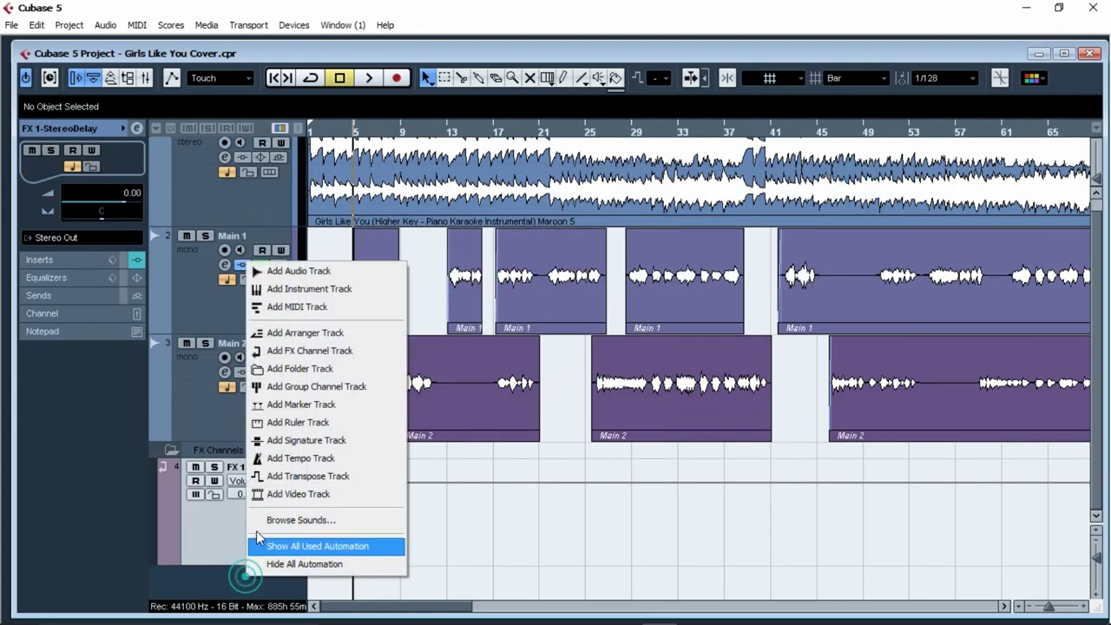
left_click(305, 350)
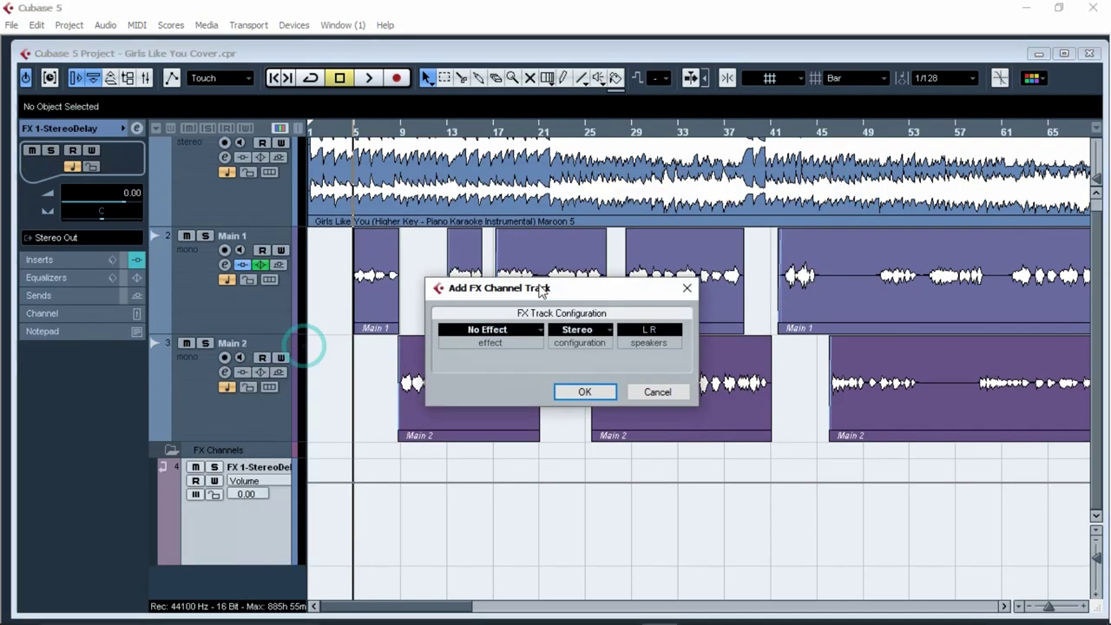
left_click(502, 334)
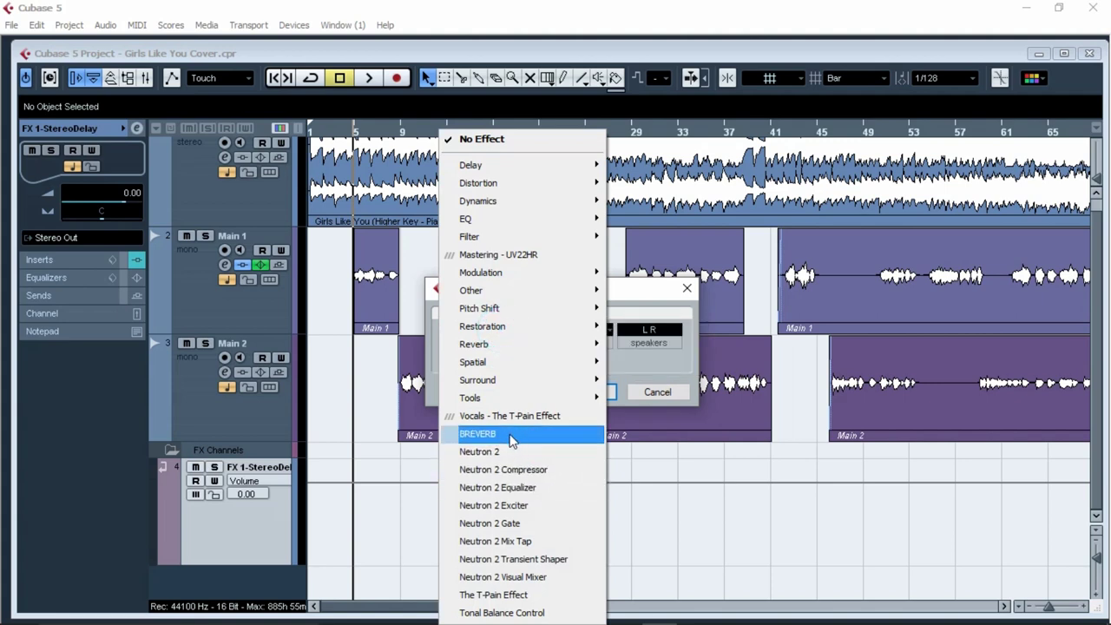
mouse_move(573, 345)
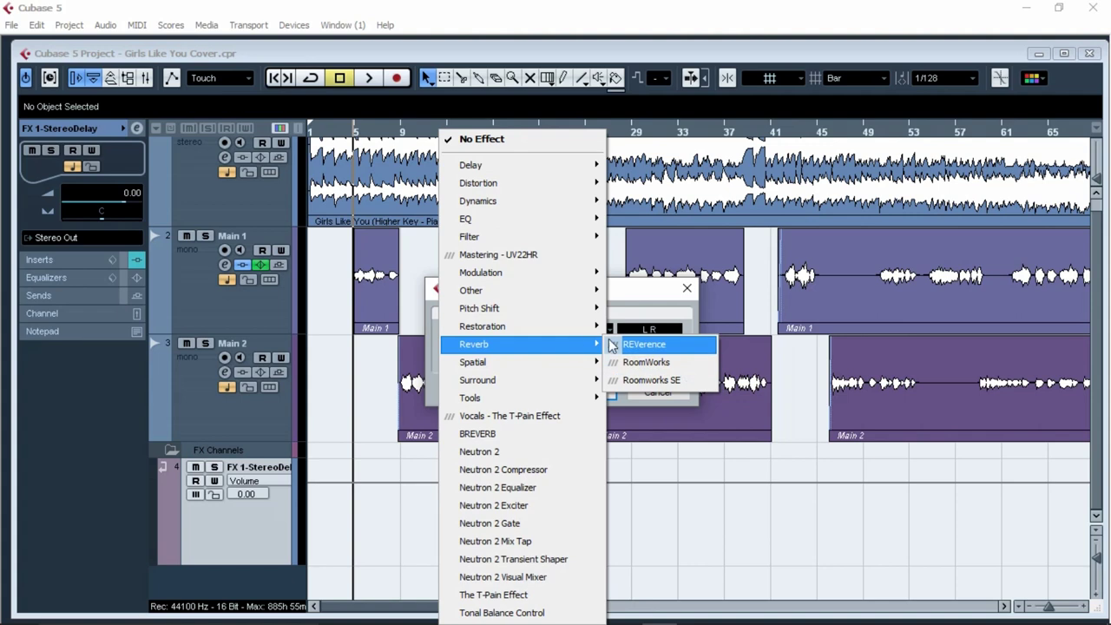
left_click(516, 437)
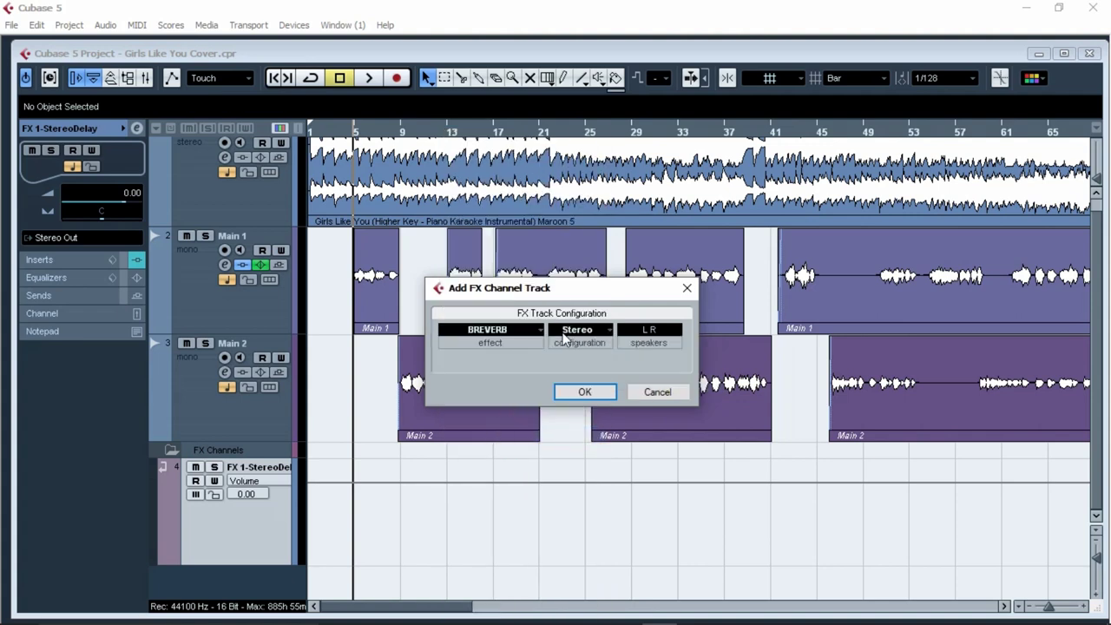
left_click(584, 392)
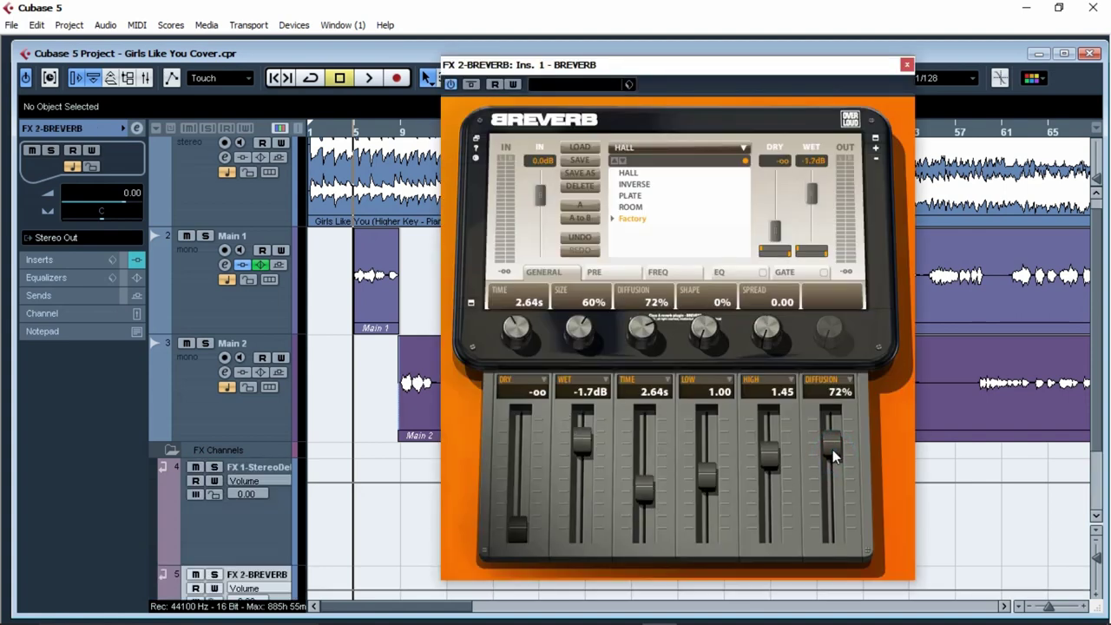
left_click(906, 65)
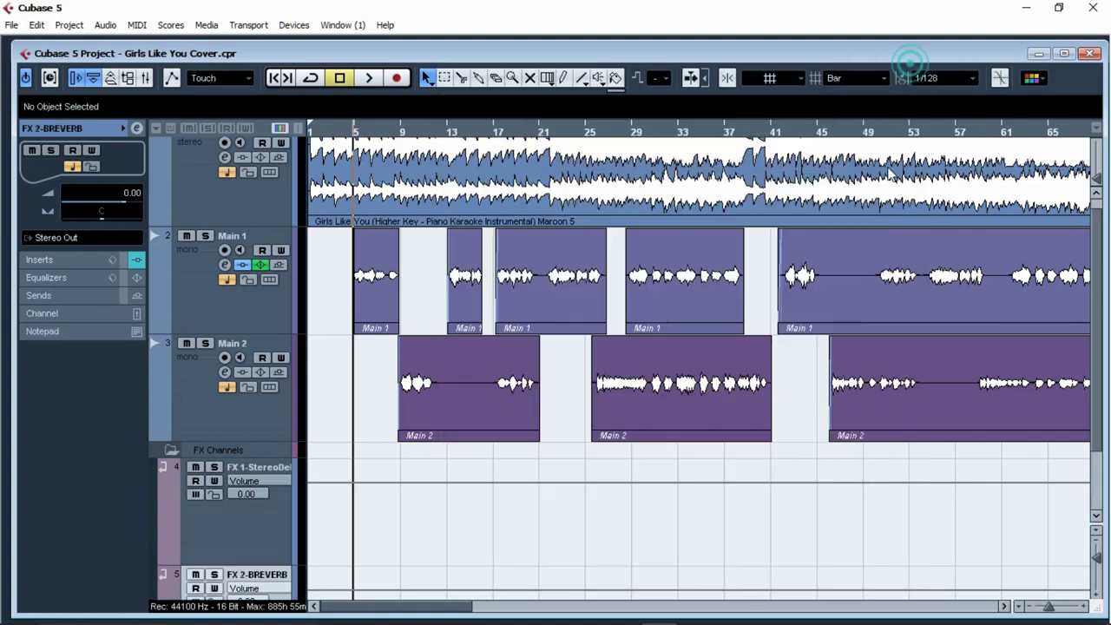
Solo Main 1 and route its first send to the FX 1-StereoDelay channel in its channel settings.
scroll(620, 515, "down", 1)
scroll(469, 511, "up", 3)
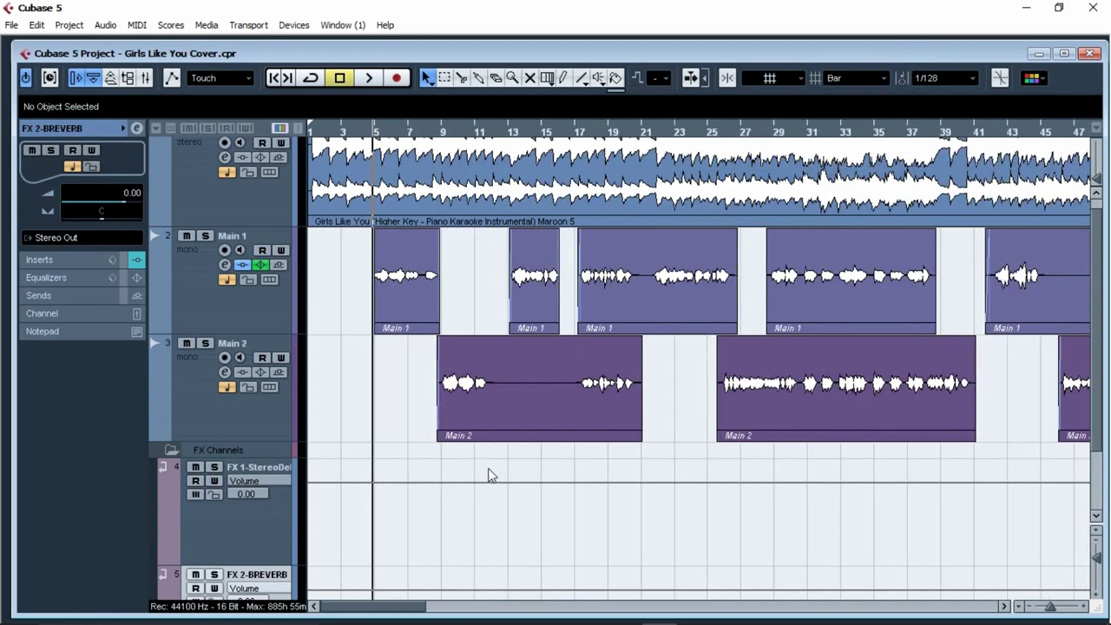
scroll(486, 469, "down", 1)
scroll(439, 355, "up", 4)
scroll(466, 373, "up", 1)
left_click(207, 253)
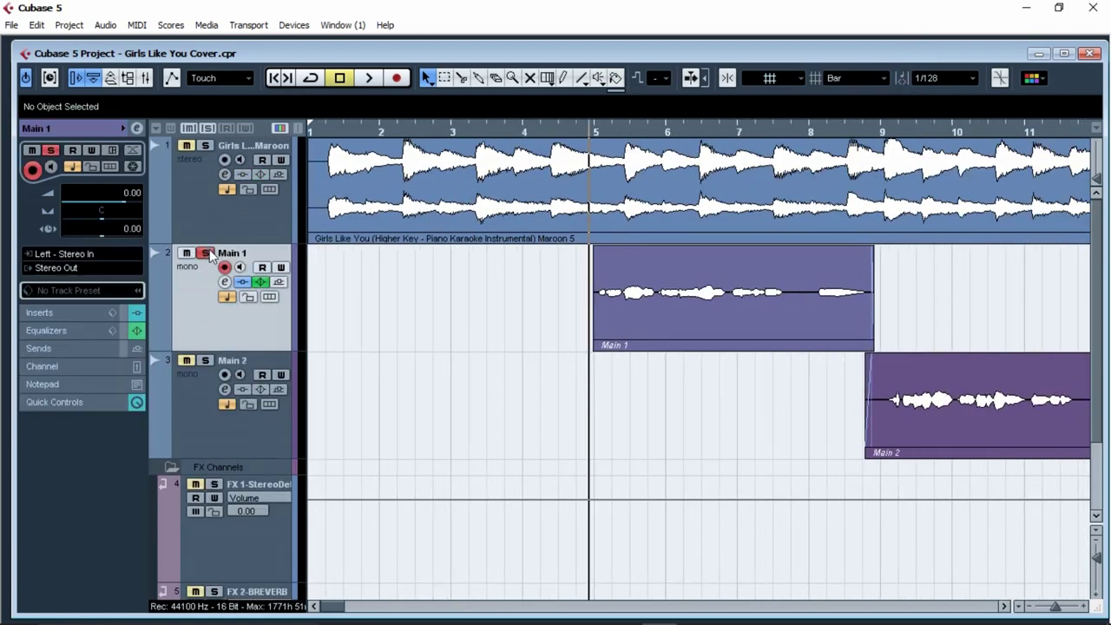
left_click(225, 282)
left_click_drag(542, 156, 517, 177)
left_click(764, 228)
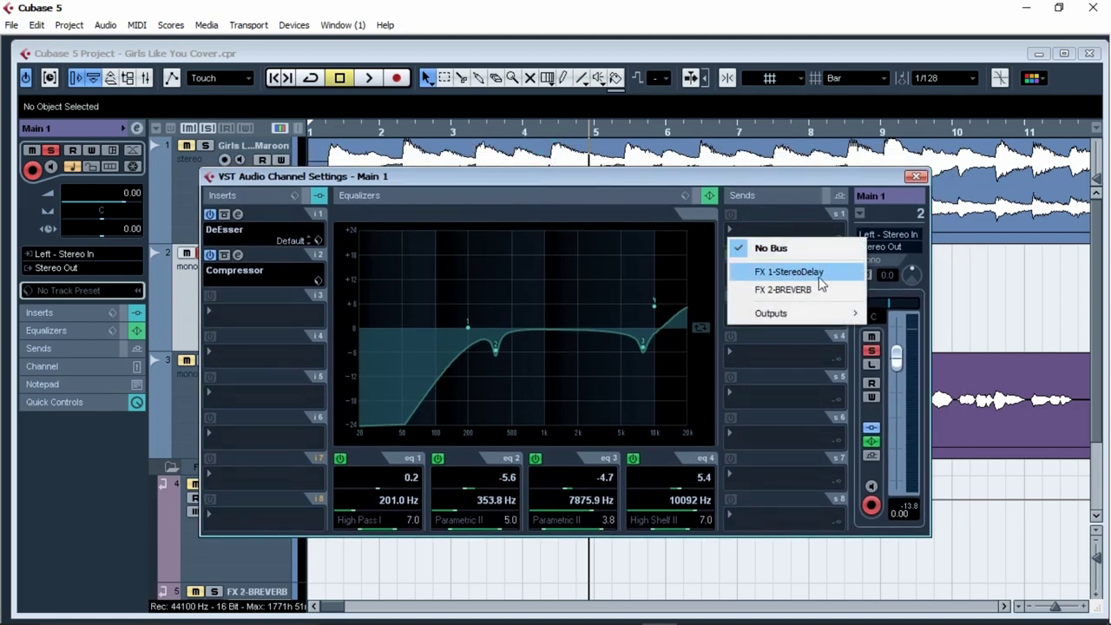
left_click(779, 228)
left_click(780, 229)
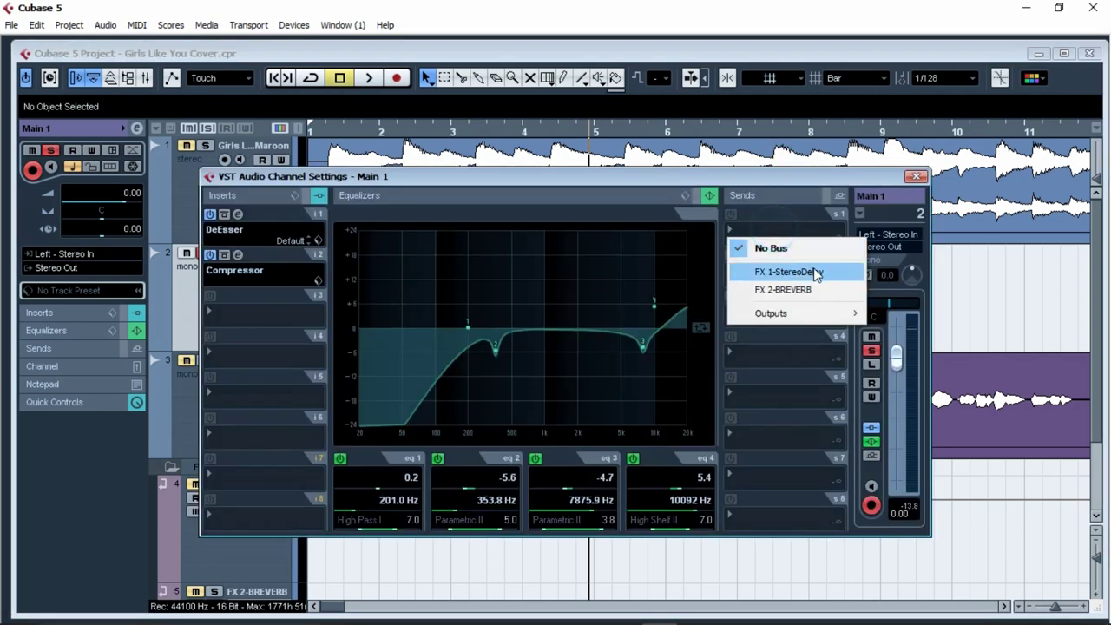
left_click(818, 272)
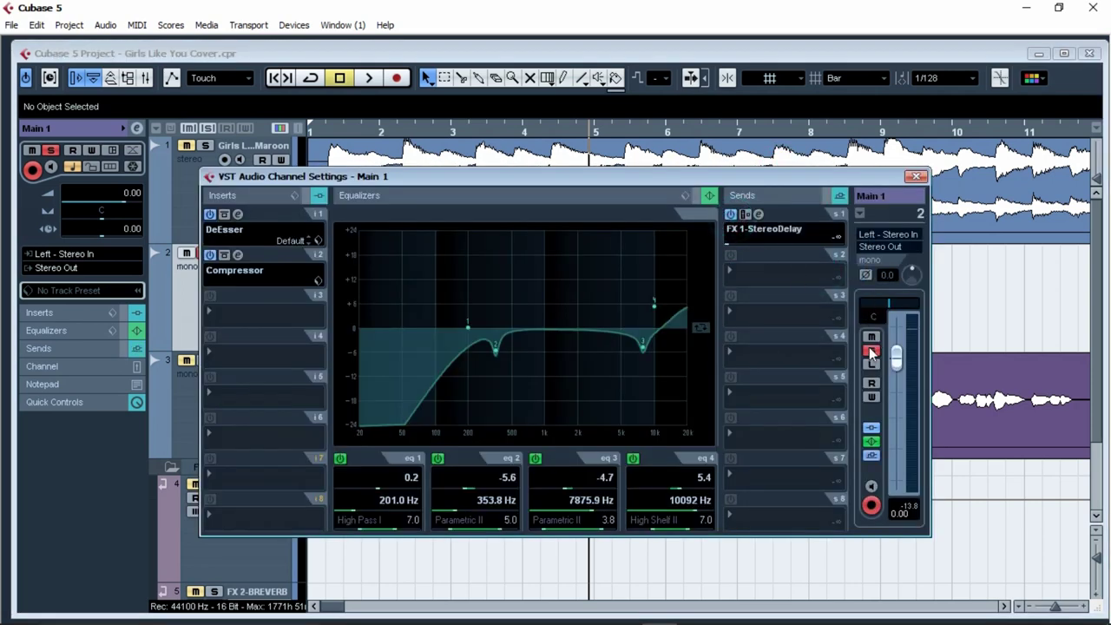
Set the StereoDelay's first delay time to 1/8 and its second delay time to 1/4.
left_click(760, 214)
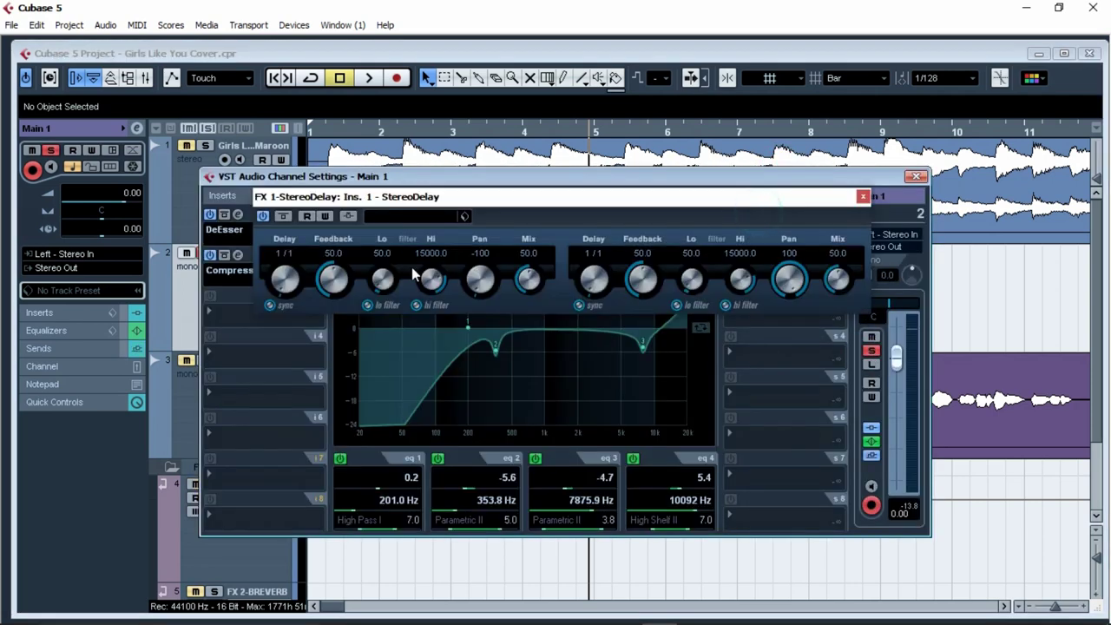
left_click(283, 249)
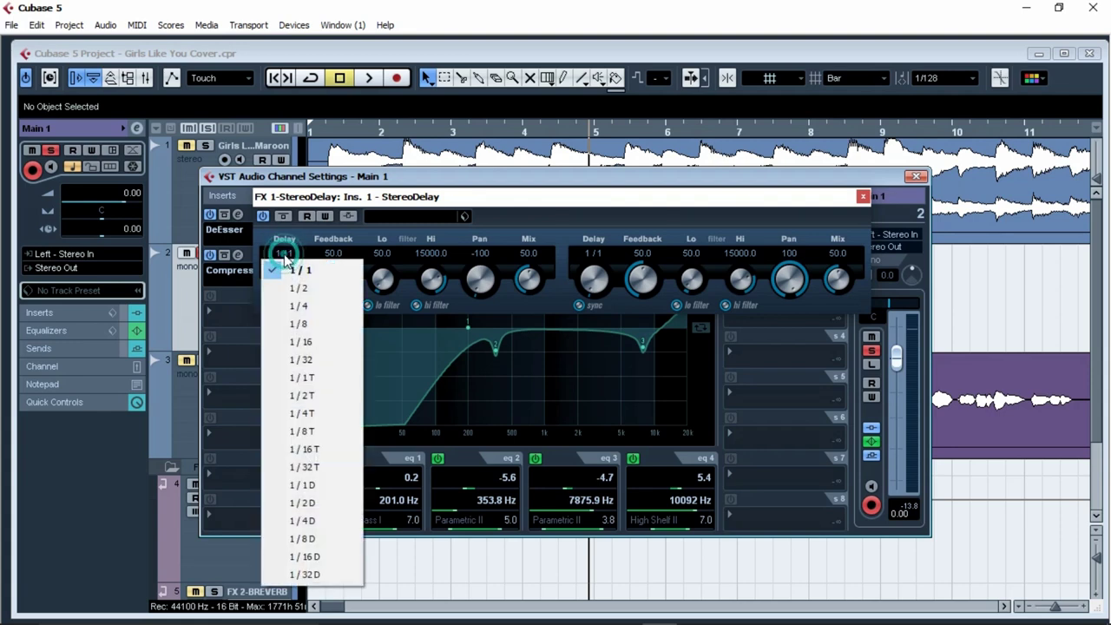
left_click(317, 327)
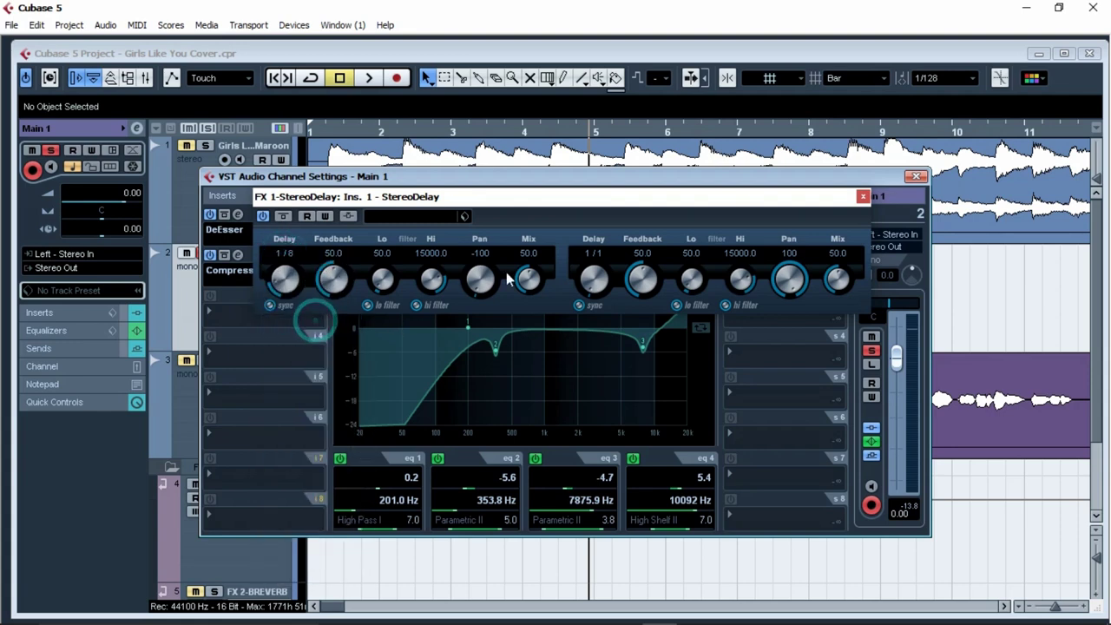
left_click(590, 257)
left_click(629, 311)
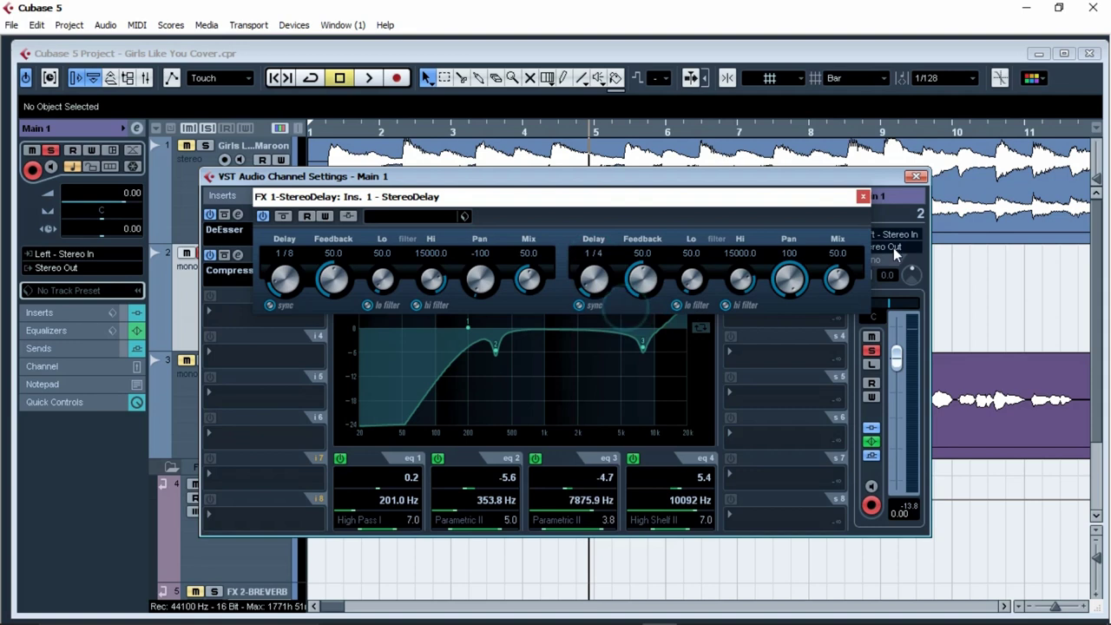
left_click(863, 197)
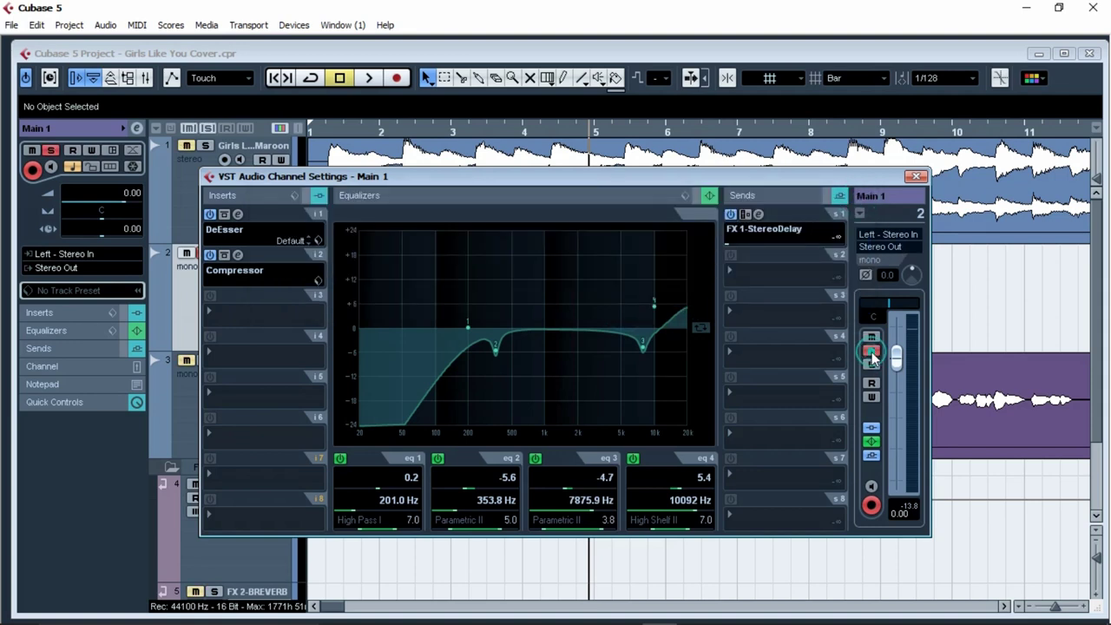
left_click(755, 214)
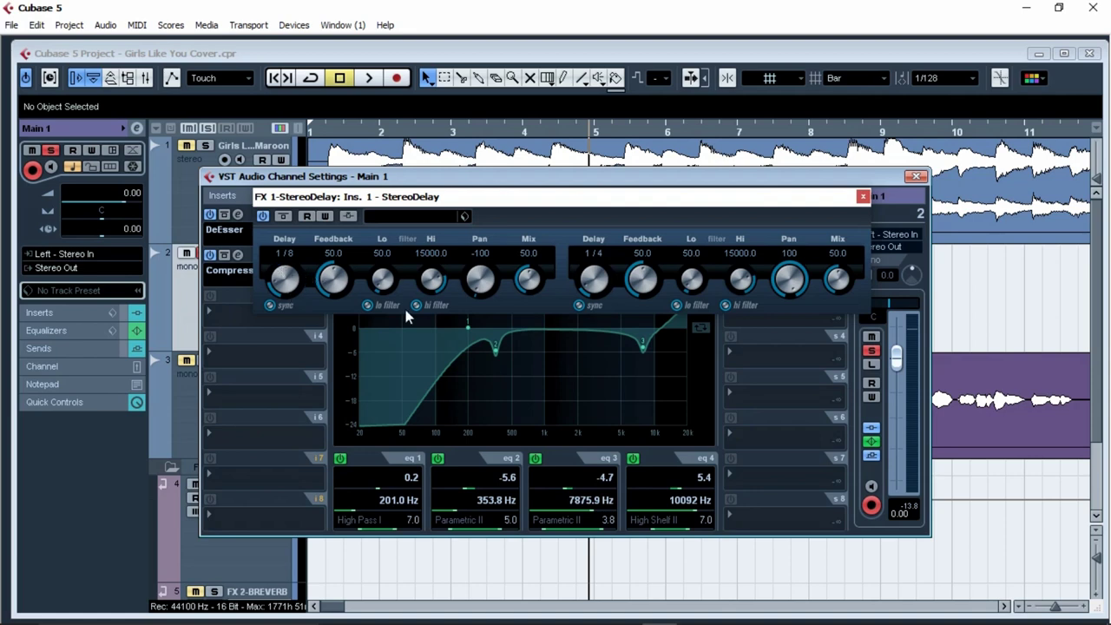
left_click(863, 197)
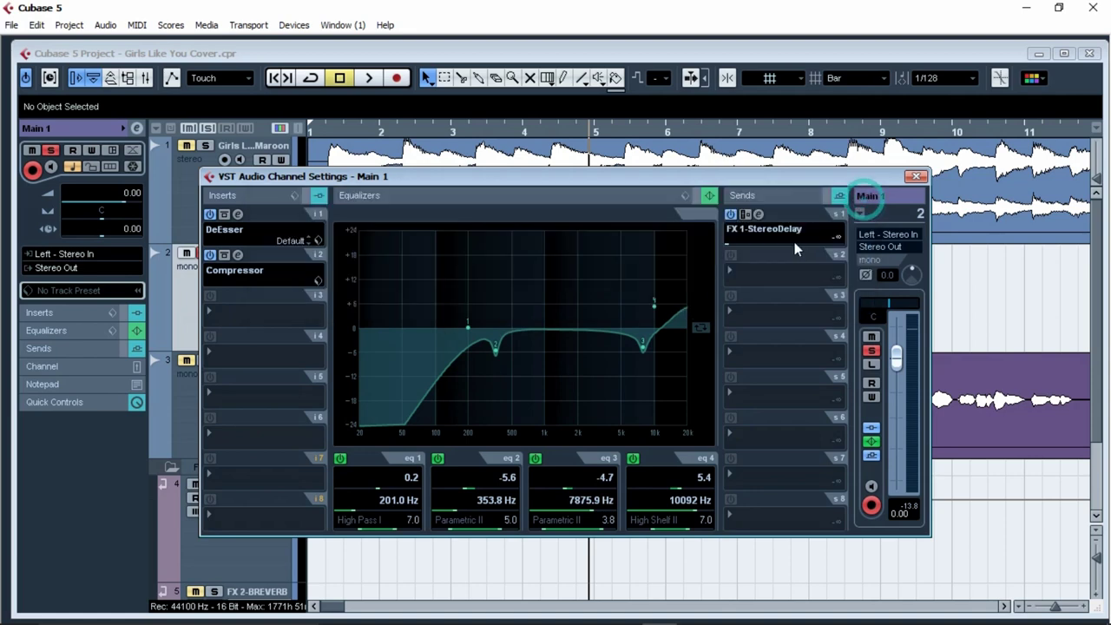
left_click(758, 214)
left_click(866, 194)
Raise the Main 1 send level to the StereoDelay to -14.75 and audition the vocal from the middle of bar 5.
left_click_drag(757, 246, 769, 245)
left_click_drag(778, 177, 799, 329)
left_click(636, 136)
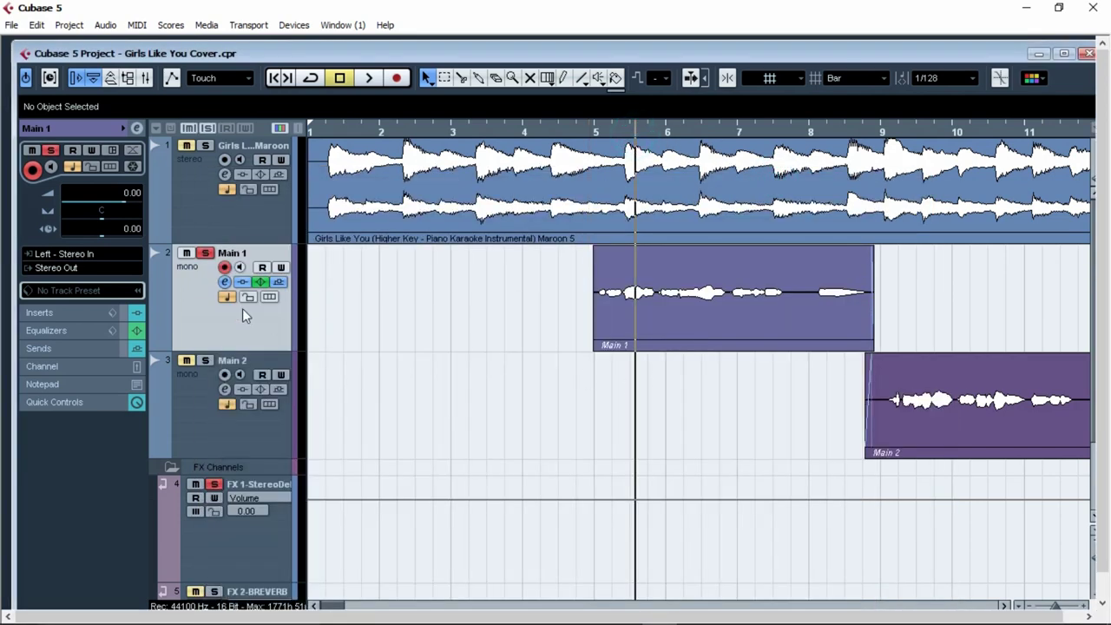
left_click(227, 286)
left_click_drag(569, 320, 565, 221)
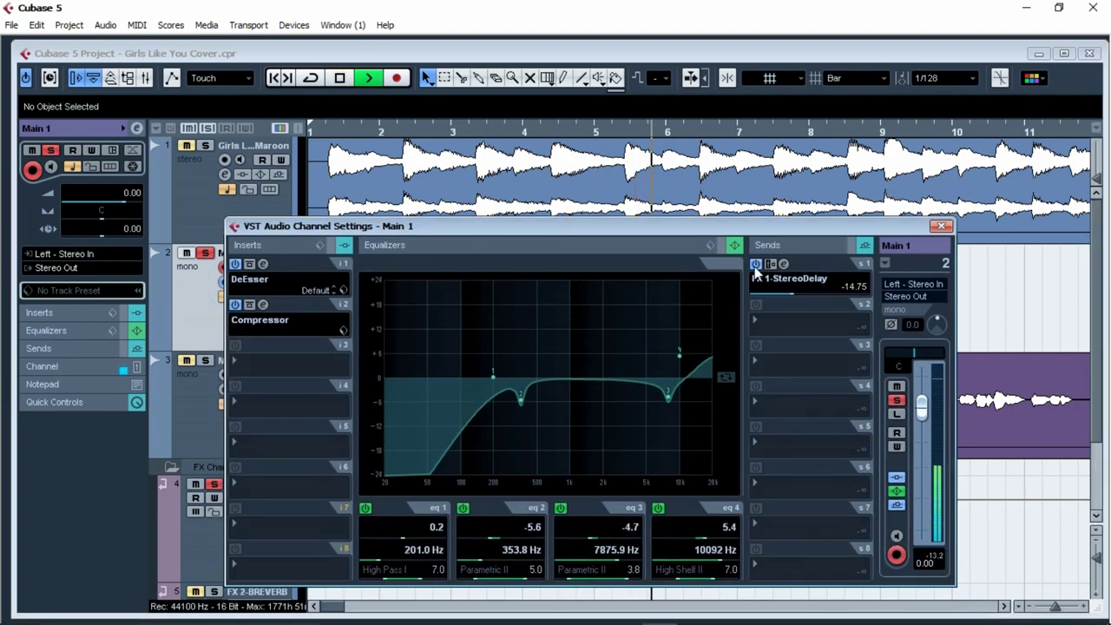
key("space")
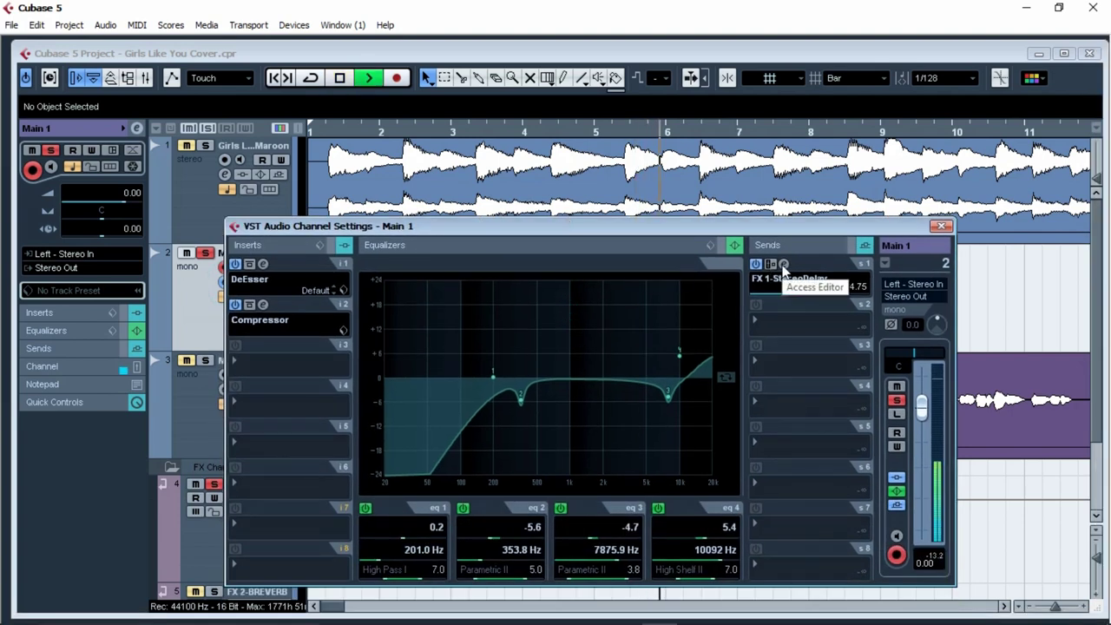
Lower Main 1's StereoDelay send to -23.86 and route its second send to FX 2-BREVERB, switched on at about -14.06.
key("space")
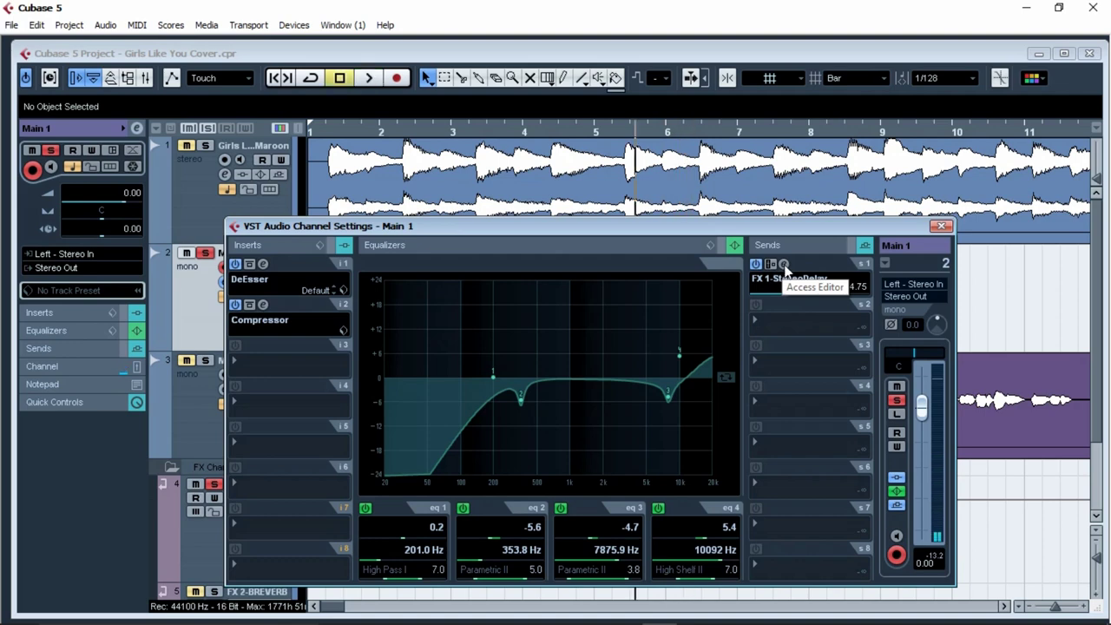
left_click(785, 319)
left_click(815, 377)
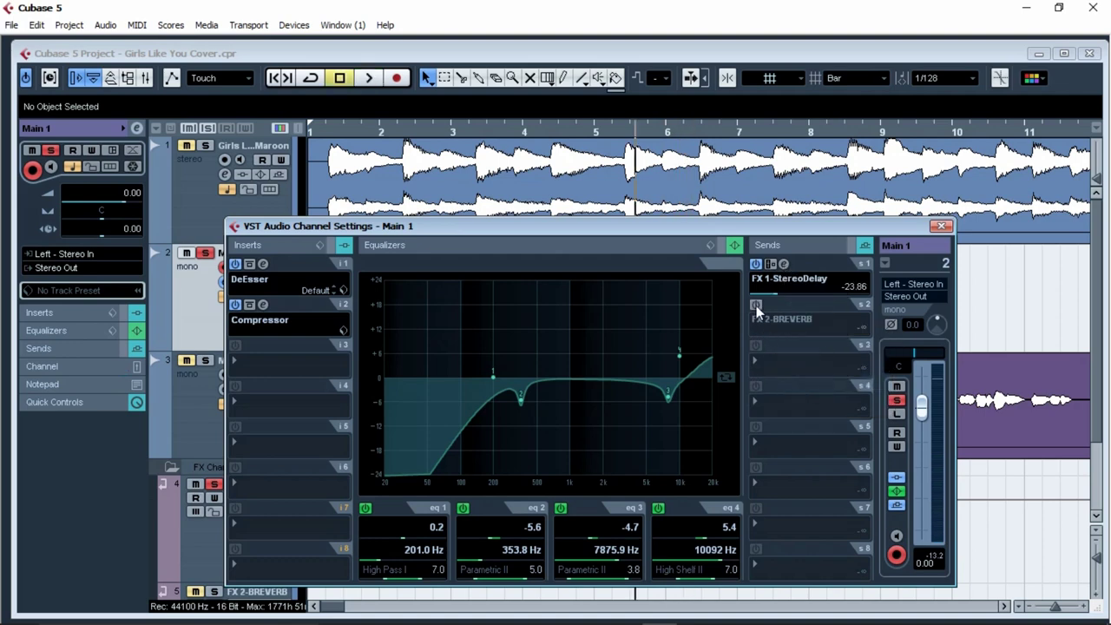
left_click(756, 305)
left_click_drag(792, 333, 833, 372)
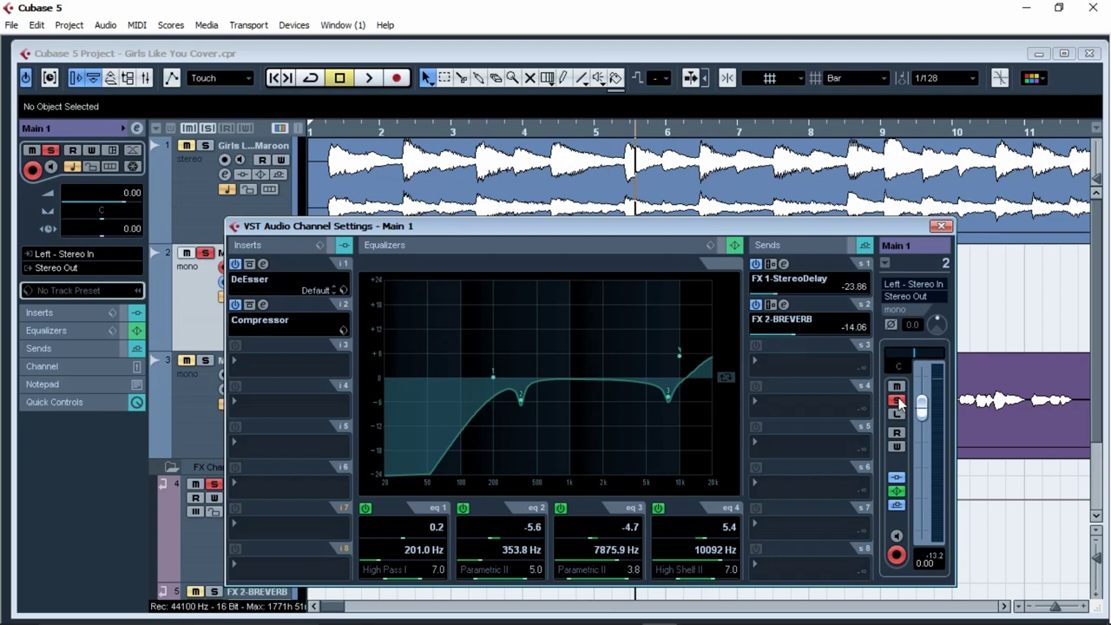
Raise Main 1's BREVERB send level to -10.17 while auditioning the soloed vocal, and close the channel settings.
key("space")
left_click_drag(786, 227, 756, 135)
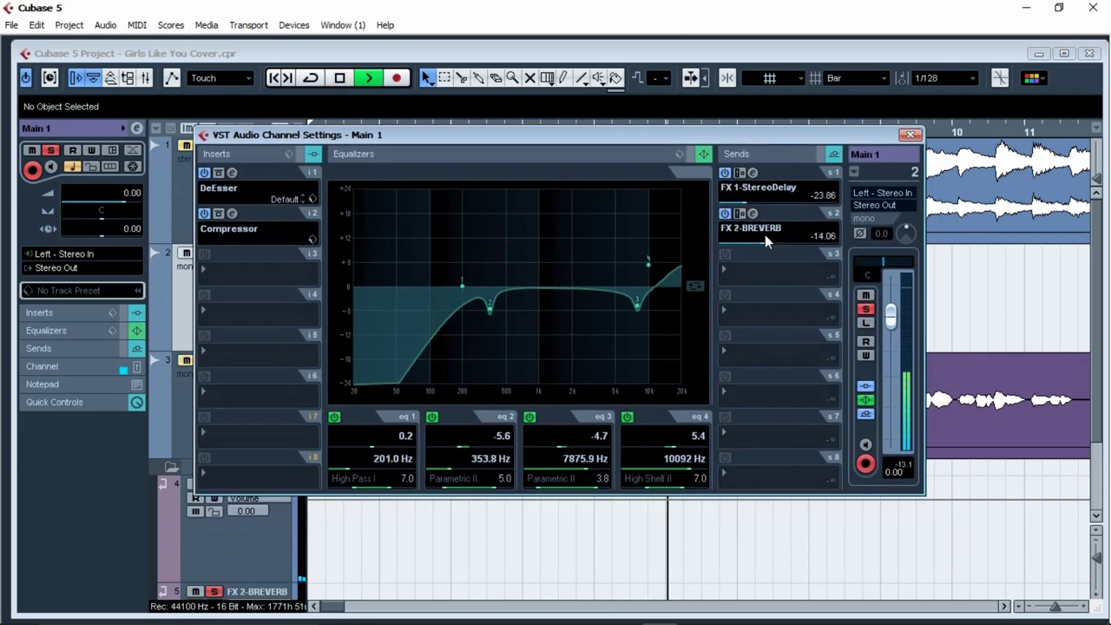
left_click(769, 244)
scroll(769, 245, "up", 2)
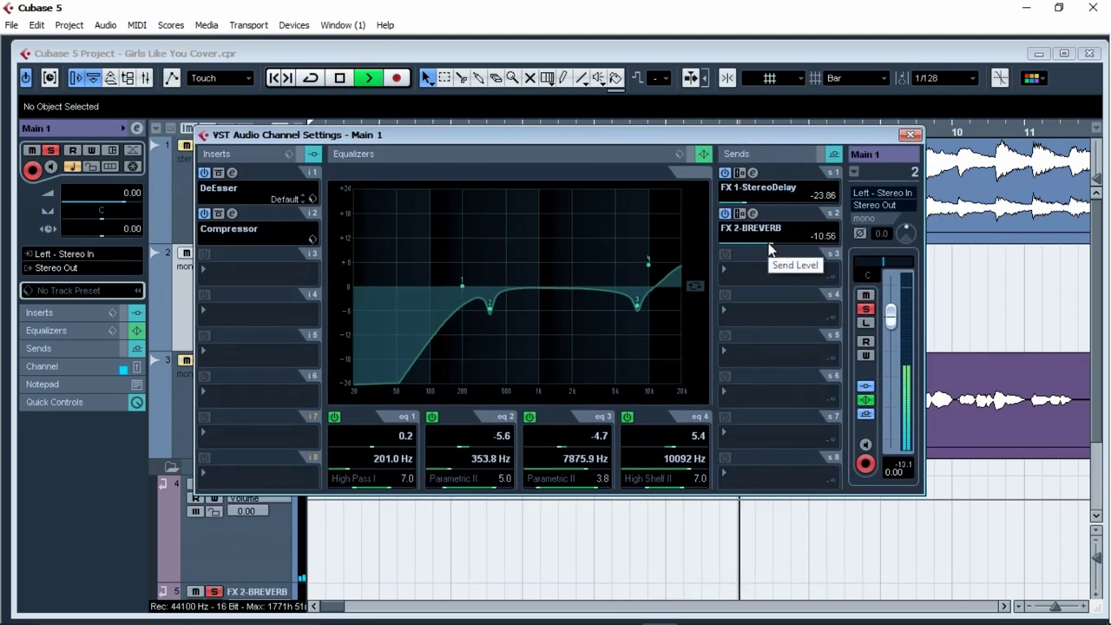
scroll(768, 245, "down", 1)
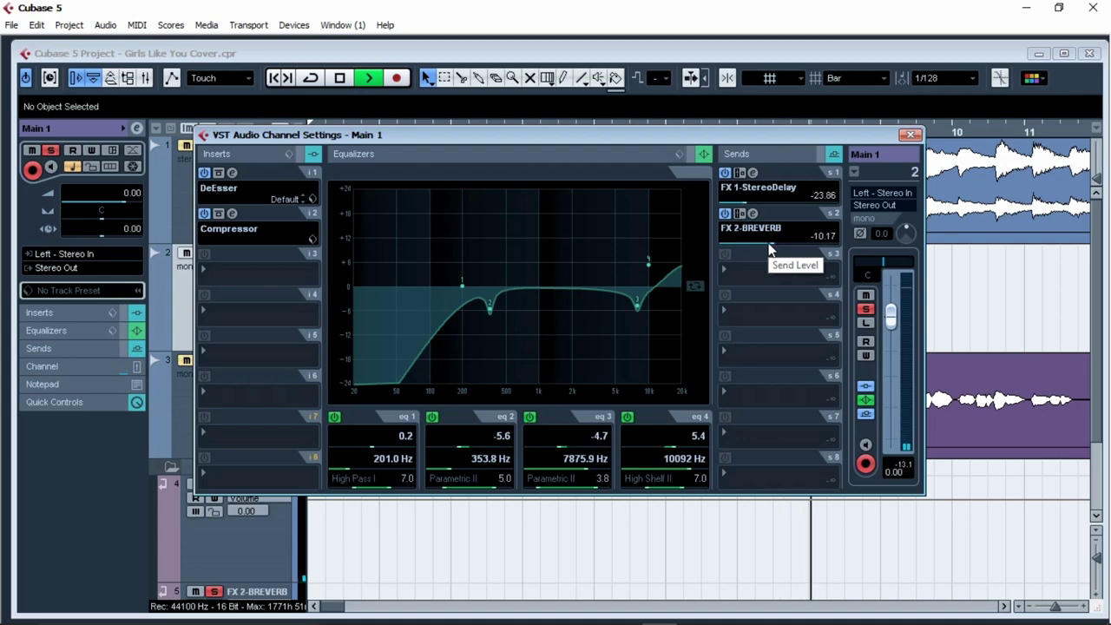
key("space")
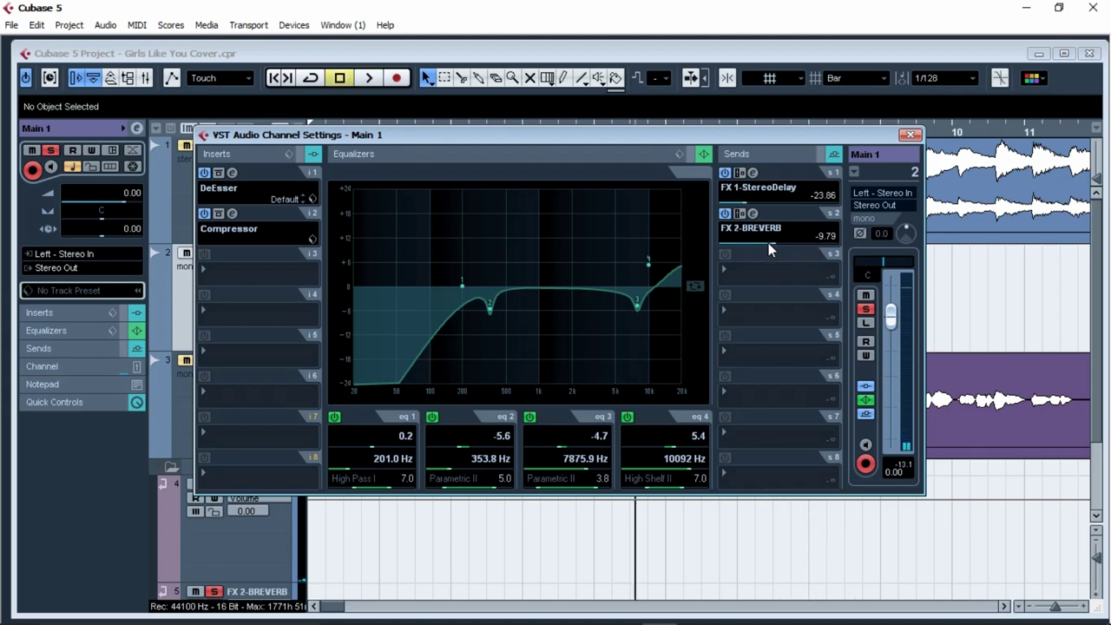
key("space")
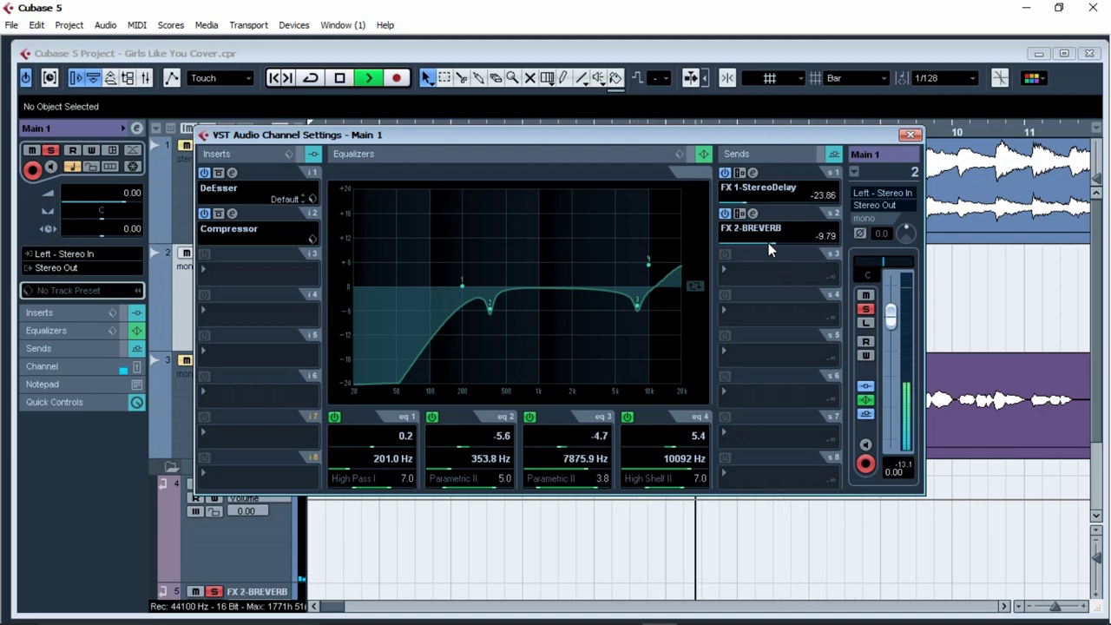
key("space")
scroll(769, 249, "down", 1)
left_click(909, 137)
Take Main 1 out of solo and play it together with the instrumental from just before bar 5.
key("g")
key("g")
key("g")
key("g")
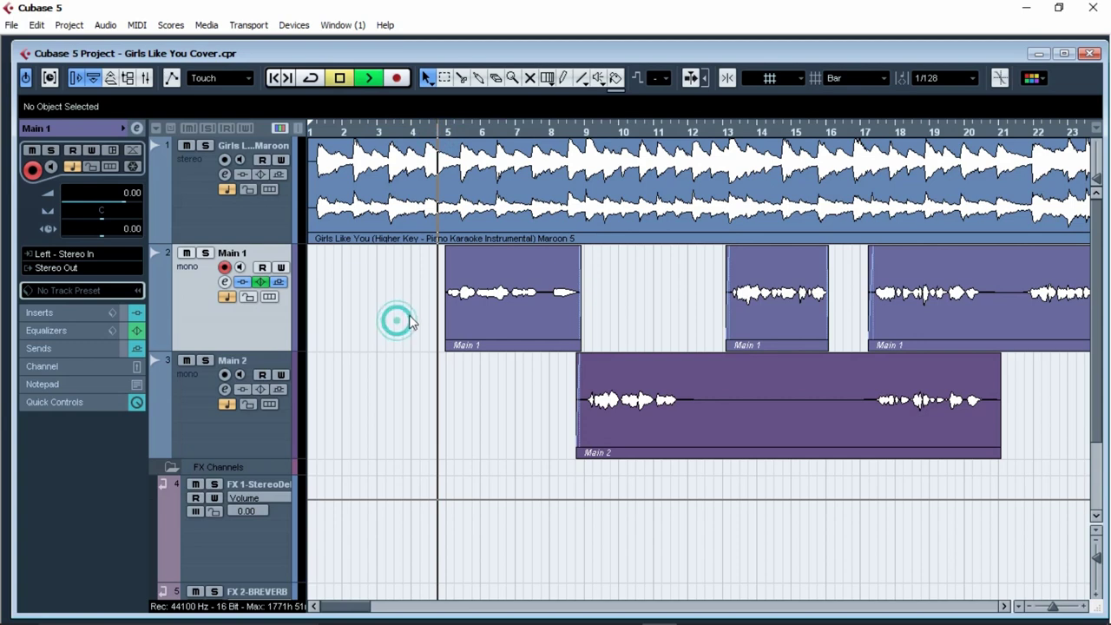
key("space")
left_click(198, 217)
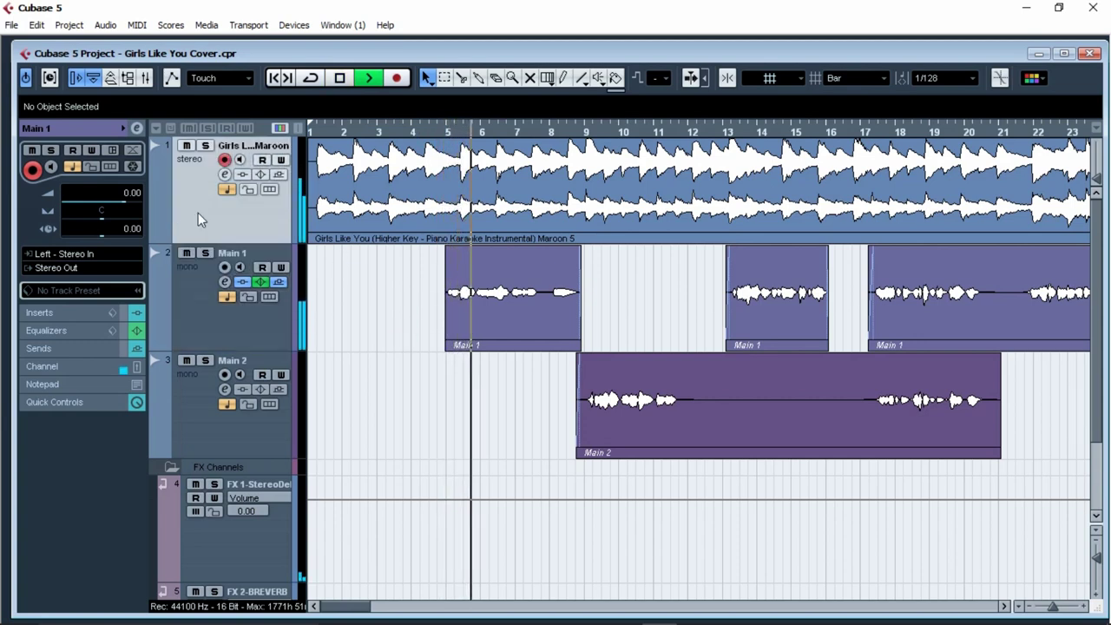
left_click(222, 213)
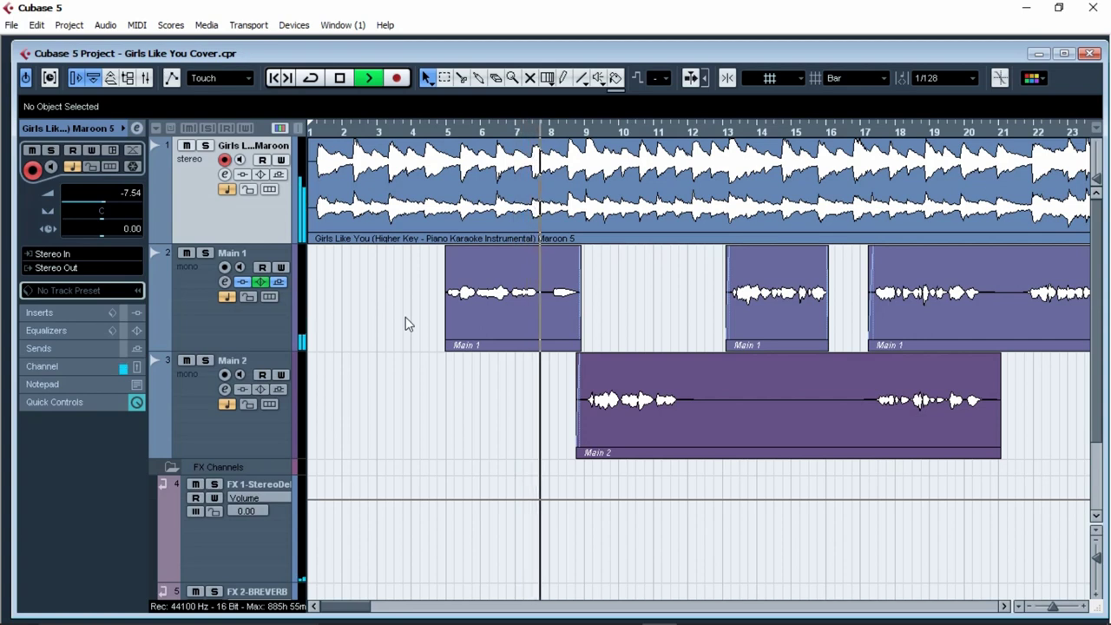
Lower Main 1's send level to the StereoDelay to -28.74 in its channel settings, and close them.
left_click(226, 283)
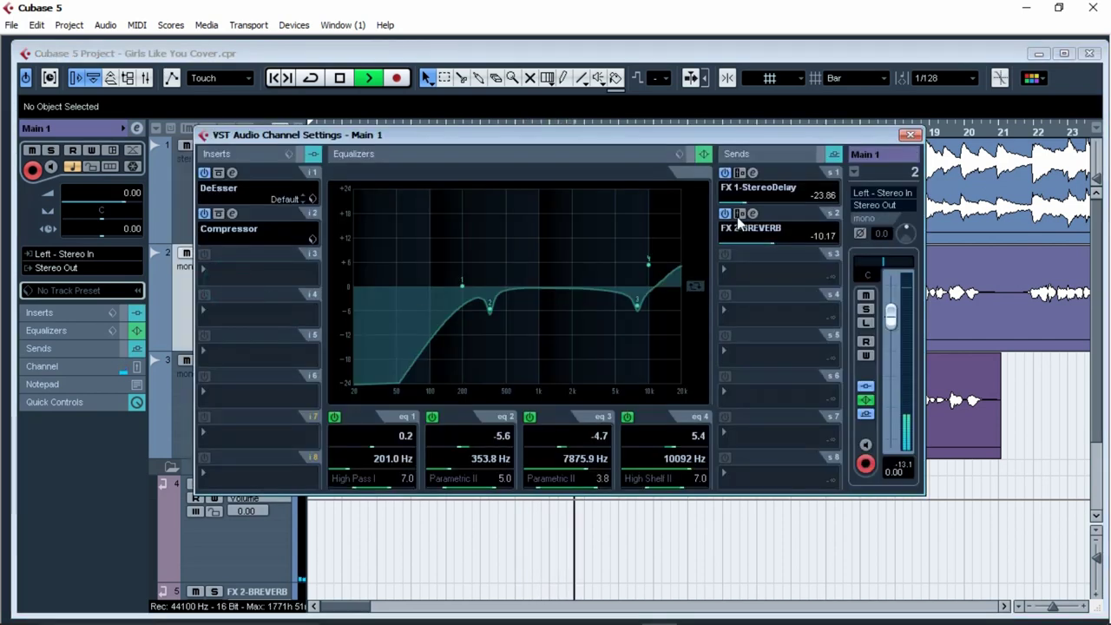
key("space")
scroll(748, 201, "down", 4)
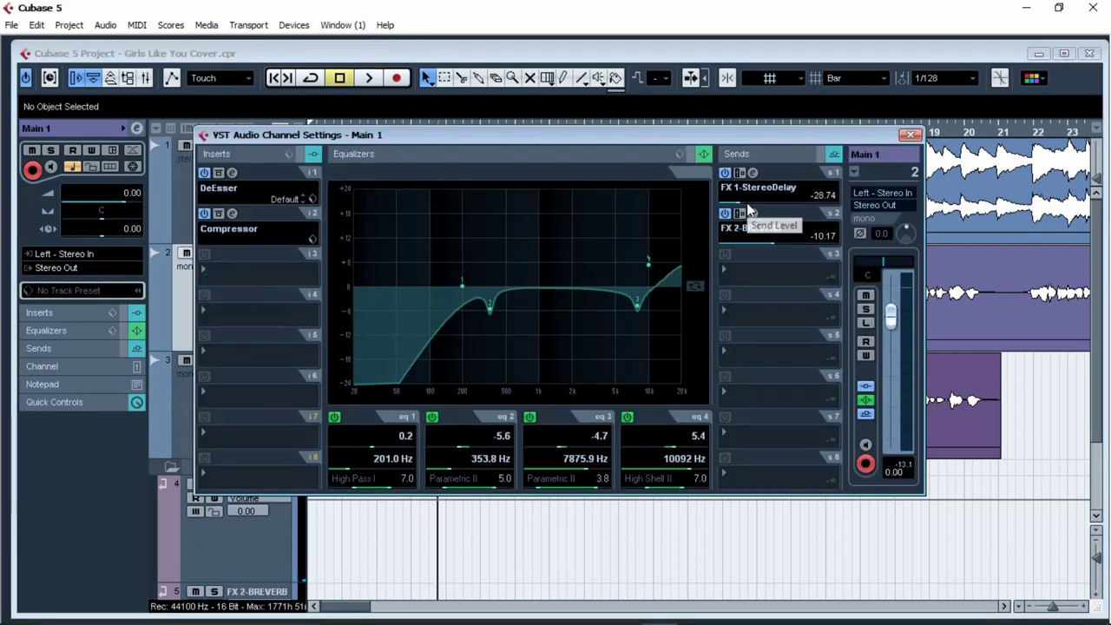
left_click(914, 139)
Play the full mix from just before bar 5 into the first Main 2 phrase after bar 9, checking the vocal balance.
key("space")
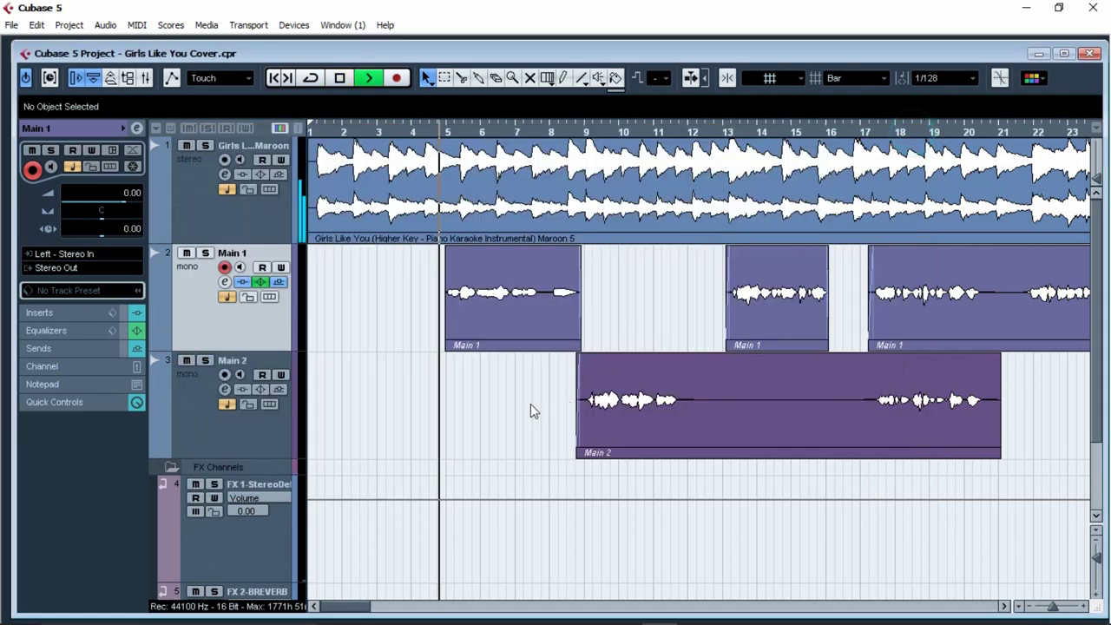
key("g")
key("g")
key("g")
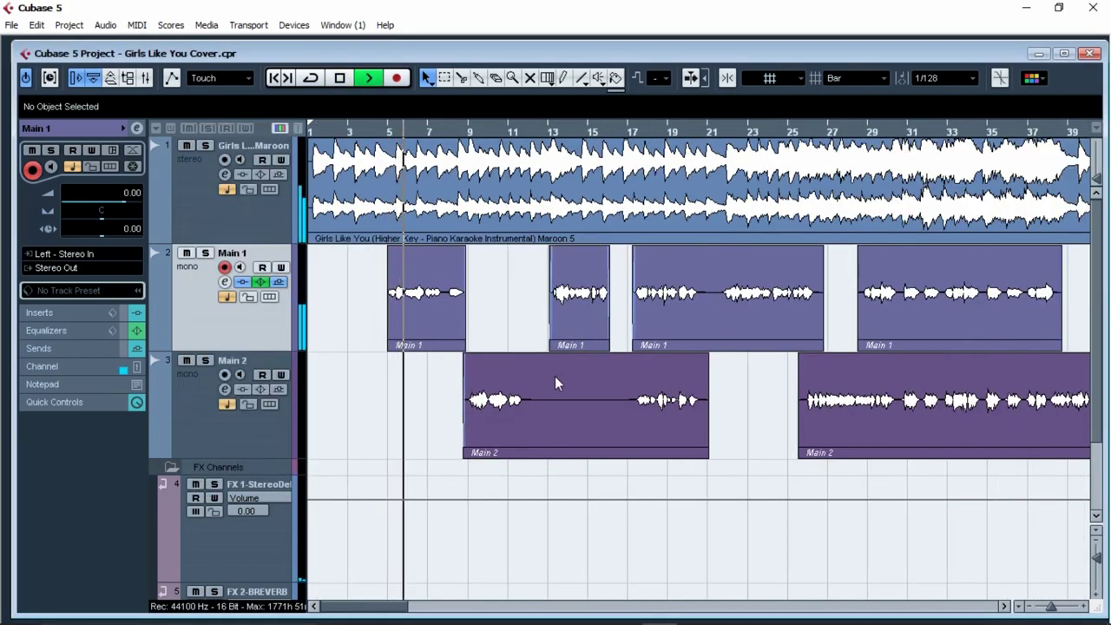
key("g")
key("g")
key("g")
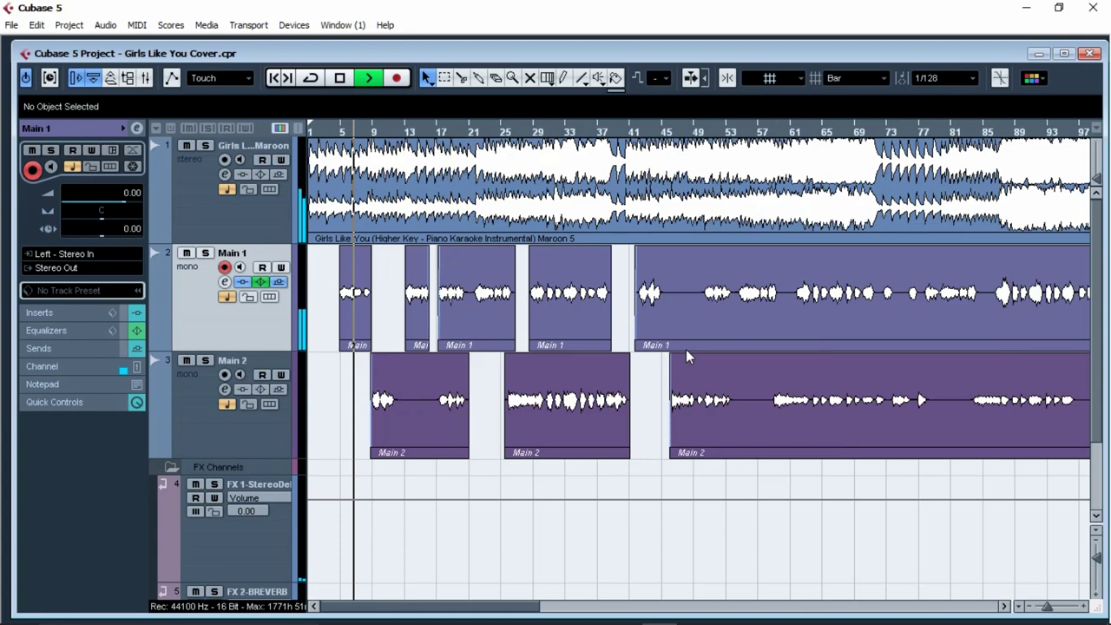
key("g")
key("h")
key("h")
key("h")
key("h")
key("h")
key("h")
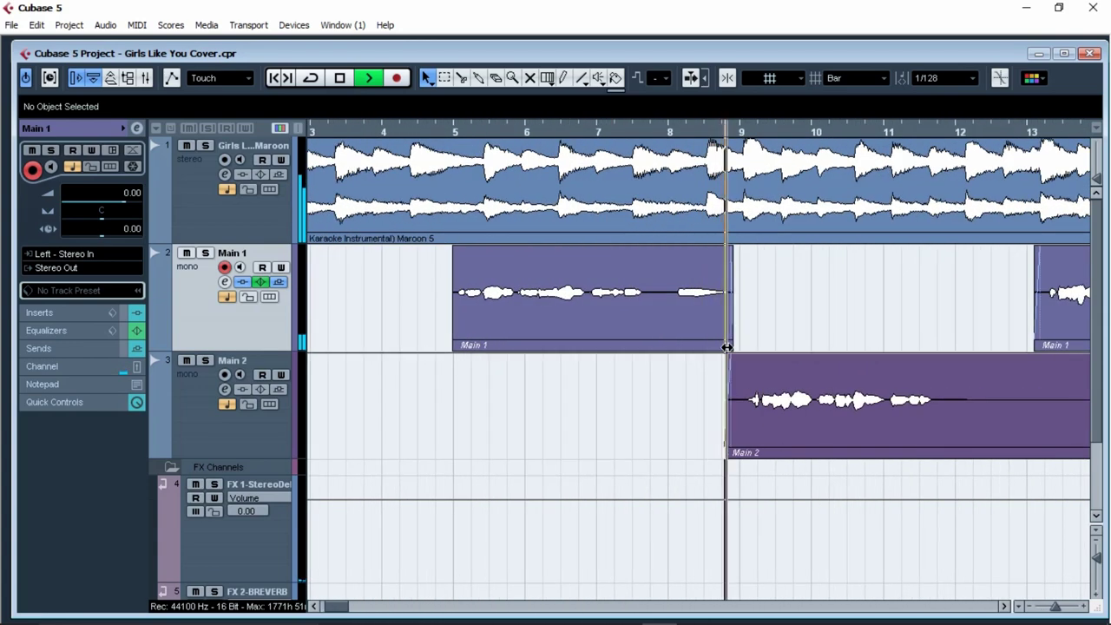
key("g")
key("g")
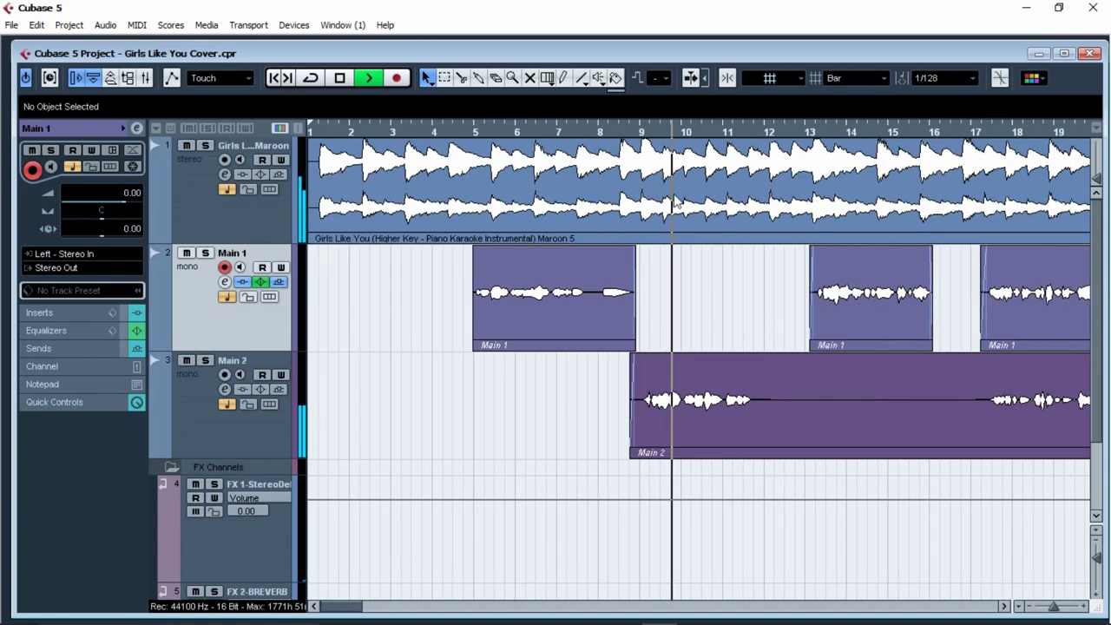
key("space")
Solo the Main 2 track at its first phrase near bar 9 and open its channel settings.
key("h")
key("h")
key("h")
key("h")
left_click(199, 426)
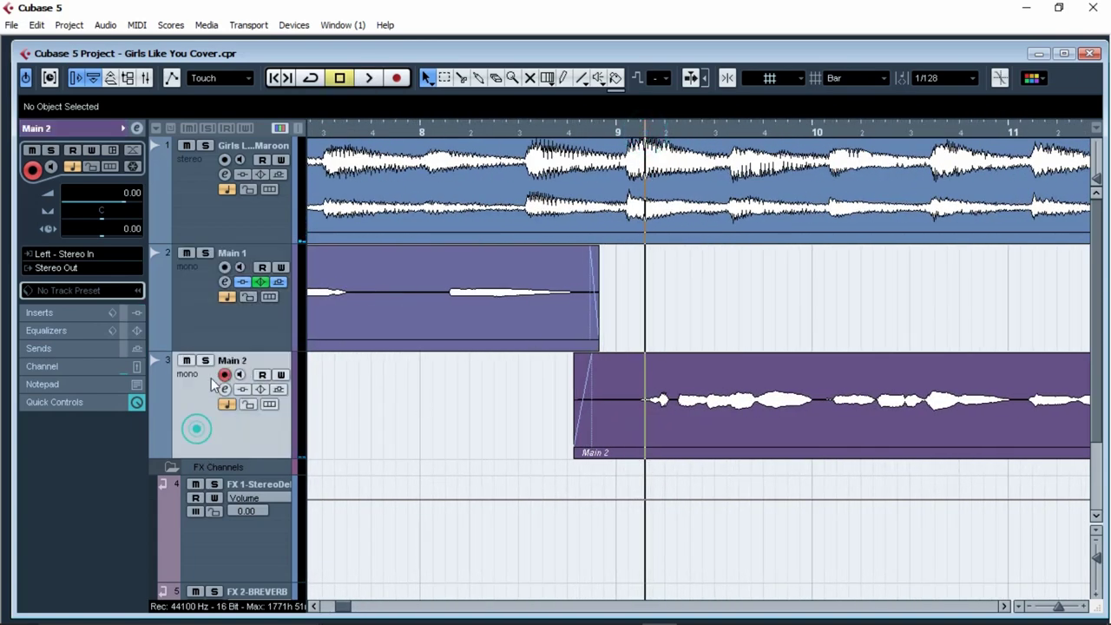
left_click(205, 360)
left_click(224, 389)
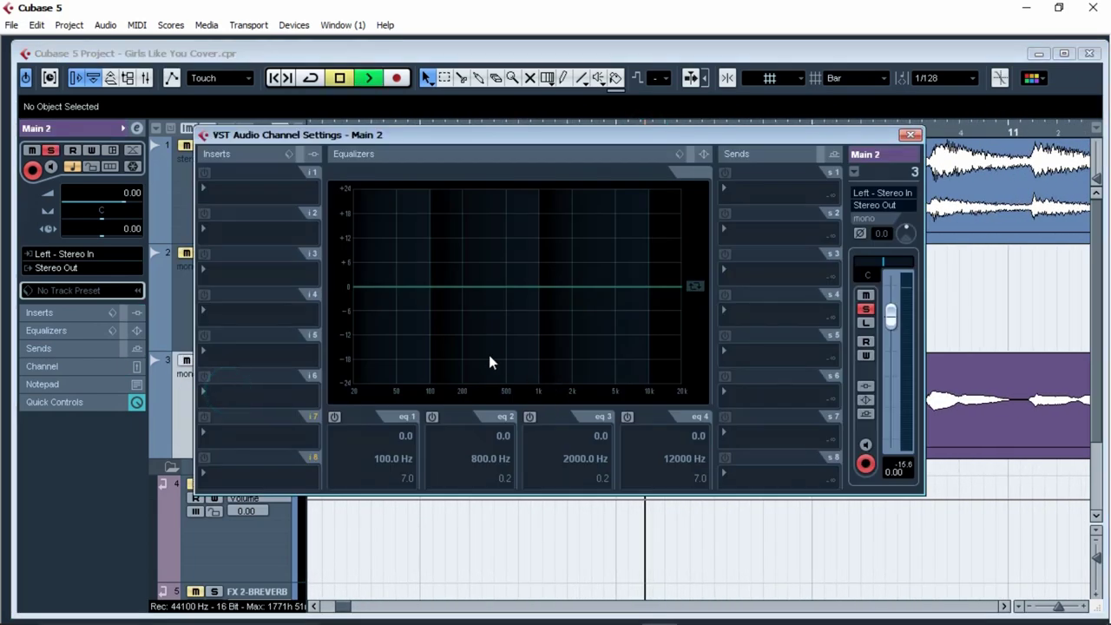
Enable Main 2's EQ band 1 as a High Pass I filter at about 147.0 Hz.
left_click(334, 416)
left_click(347, 484)
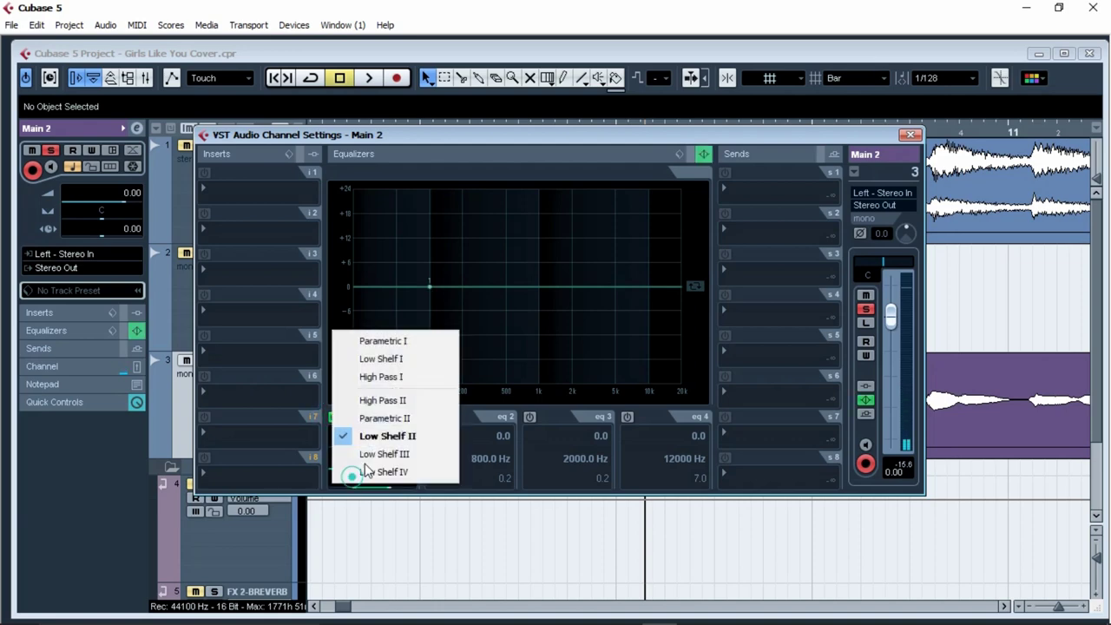
left_click(382, 377)
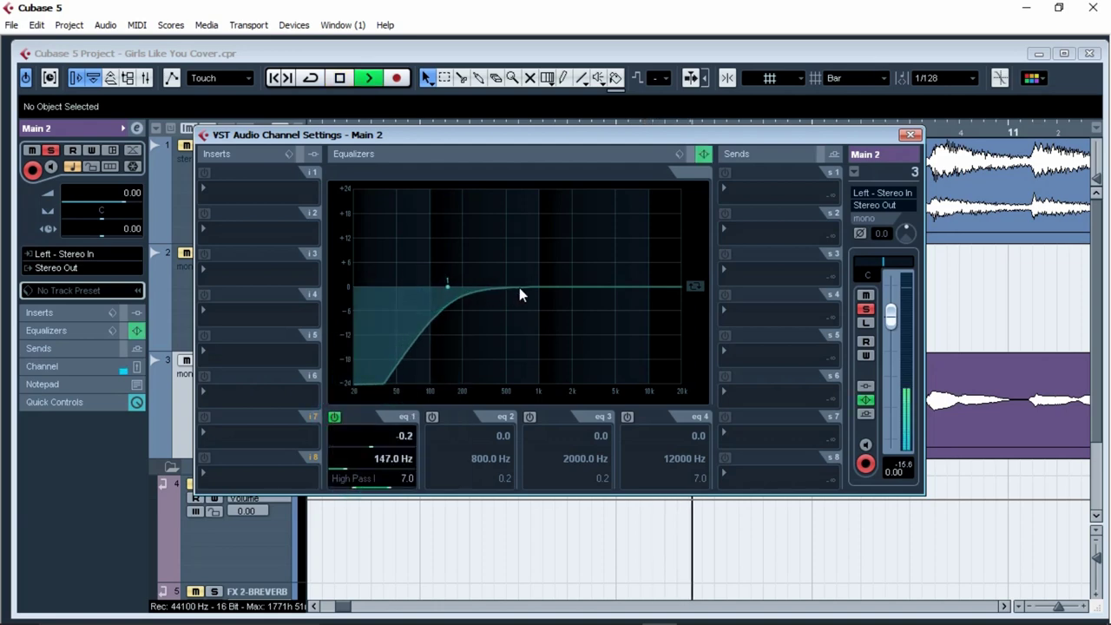
key("space")
Boost Main 2's EQ band 2 by 10.2 with a Q of 3.1 and sweep its frequency to 303.7 Hz while auditioning.
left_click_drag(519, 288, 521, 245)
left_click_drag(511, 481, 501, 492)
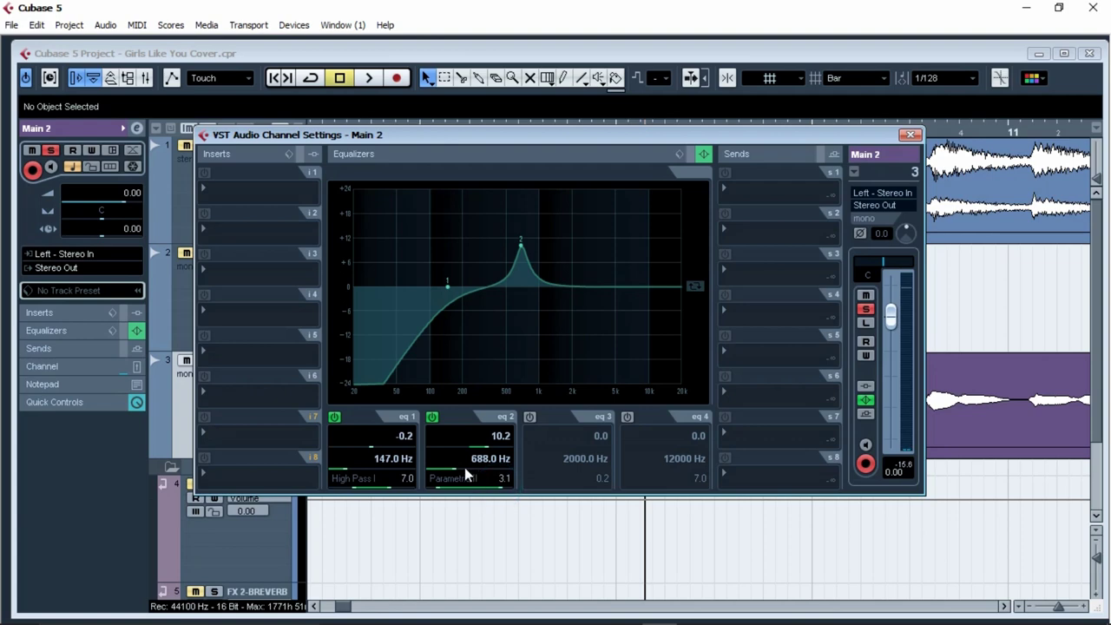
key("space")
scroll(465, 470, "down", 10)
scroll(464, 475, "up", 1)
key("space")
scroll(464, 475, "down", 1)
key("space")
scroll(464, 475, "down", 1)
scroll(464, 475, "up", 1)
key("space")
scroll(465, 475, "up", 1)
key("space")
scroll(464, 475, "down", 1)
scroll(464, 475, "up", 1)
key("space")
key("space")
scroll(464, 470, "down", 2)
scroll(464, 470, "down", 2)
scroll(464, 467, "up", 3)
scroll(463, 467, "down", 1)
scroll(463, 467, "up", 1)
key("space")
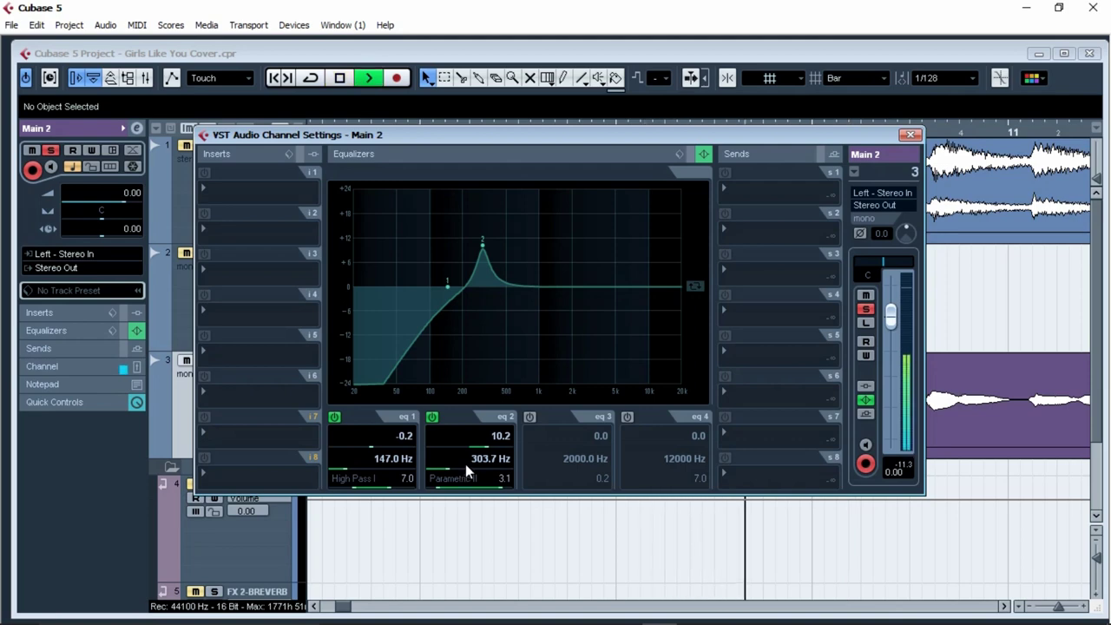
Stop playback and set EQ band 2 to a cut of -4.2.
key("space")
left_click(460, 448)
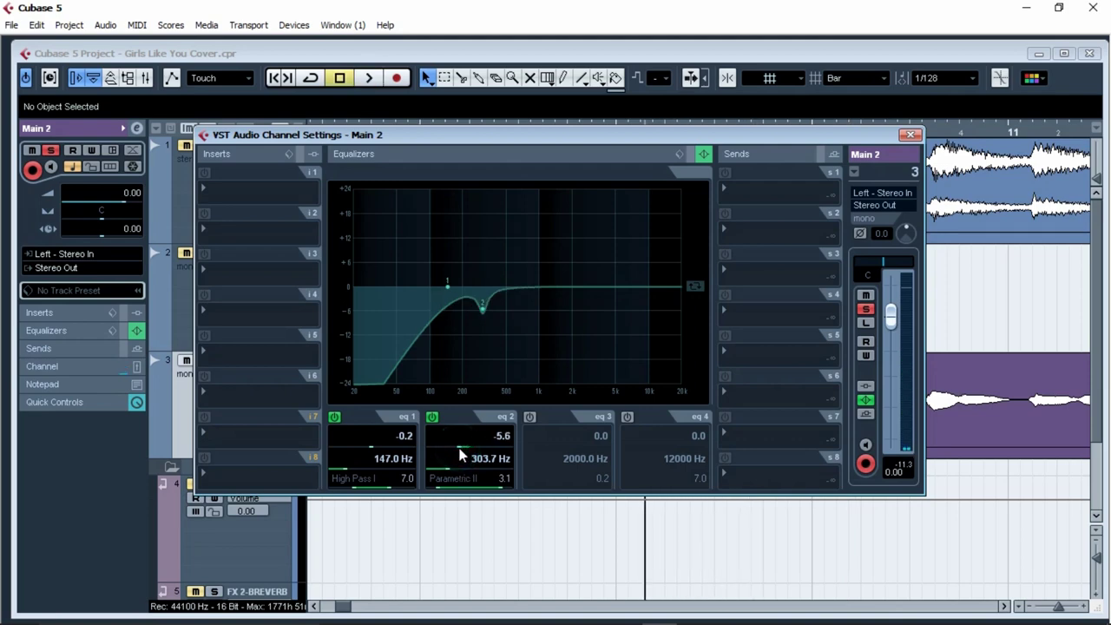
scroll(461, 455, "up", 2)
Enable Main 2's EQ band 3 and boost it by about 13.6 at 5643.0 Hz with a Q of 4.8.
left_click(530, 417)
key("space")
left_click_drag(572, 286, 621, 228)
left_click(593, 489)
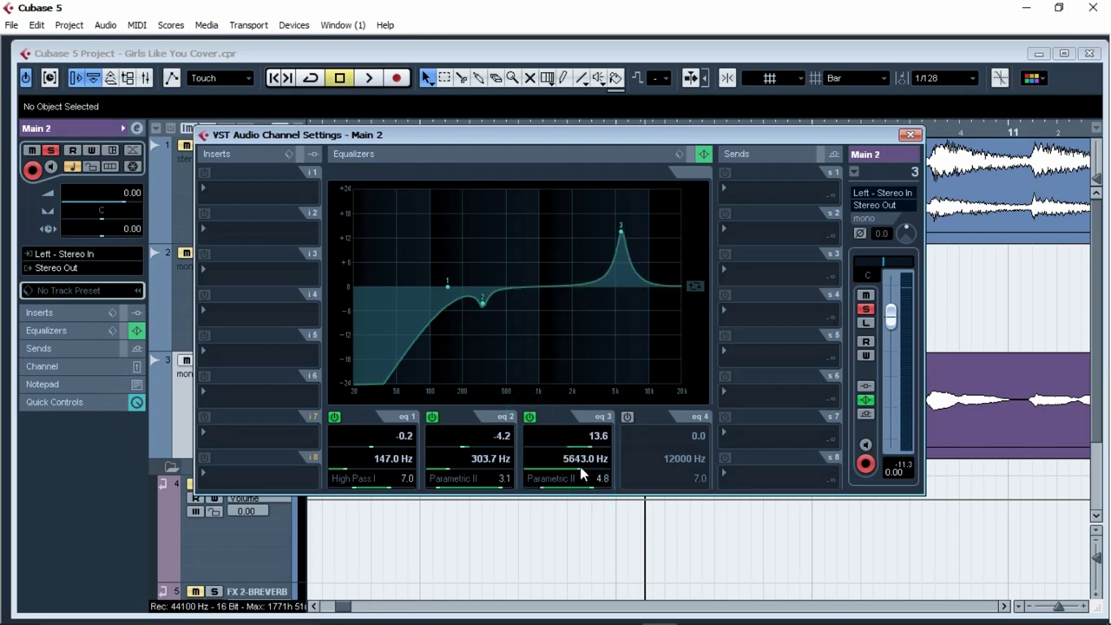
Sweep EQ band 3 to 5904.4 Hz with a Q of 3.6 while auditioning, and cut its gain to -7.5.
key("space")
scroll(580, 465, "up", 4)
scroll(580, 464, "down", 9)
scroll(580, 465, "up", 4)
scroll(591, 487, "down", 3)
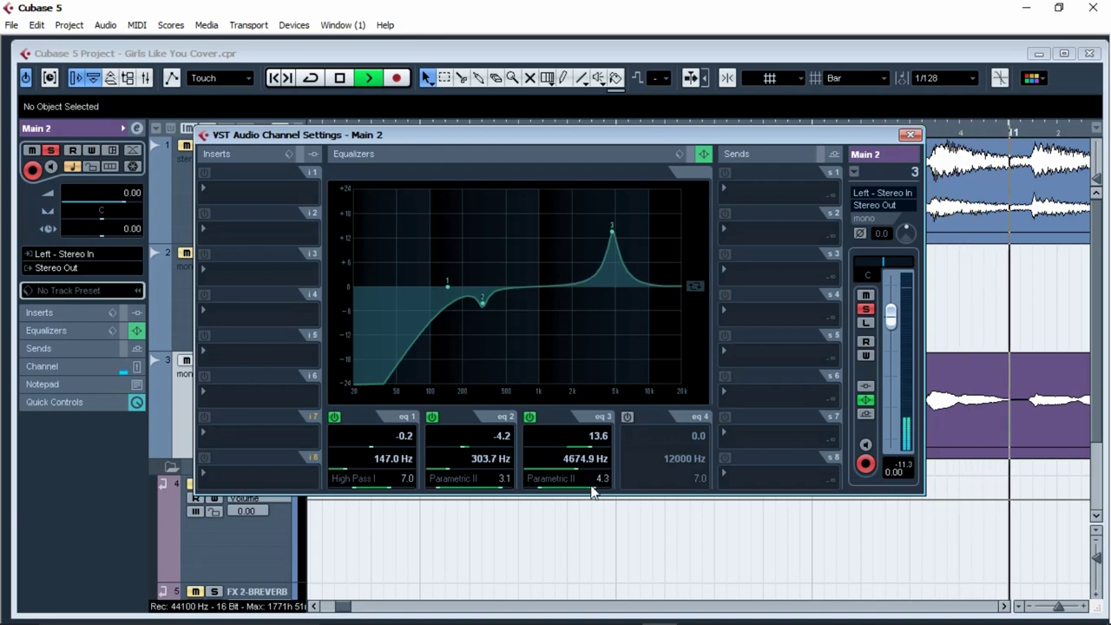
scroll(582, 467, "up", 6)
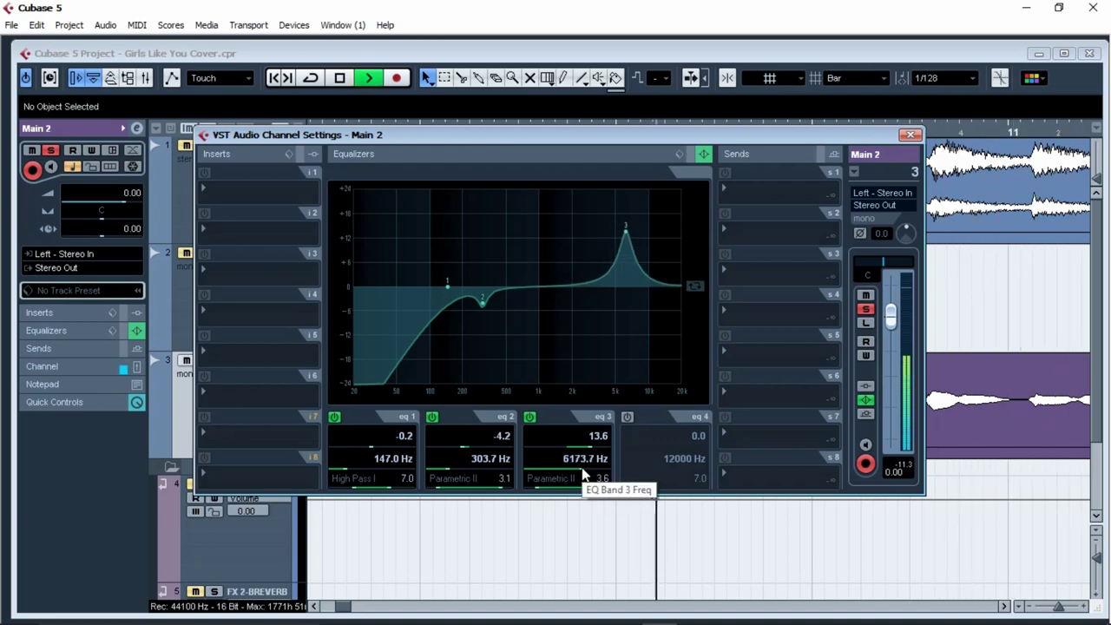
scroll(584, 473, "down", 1)
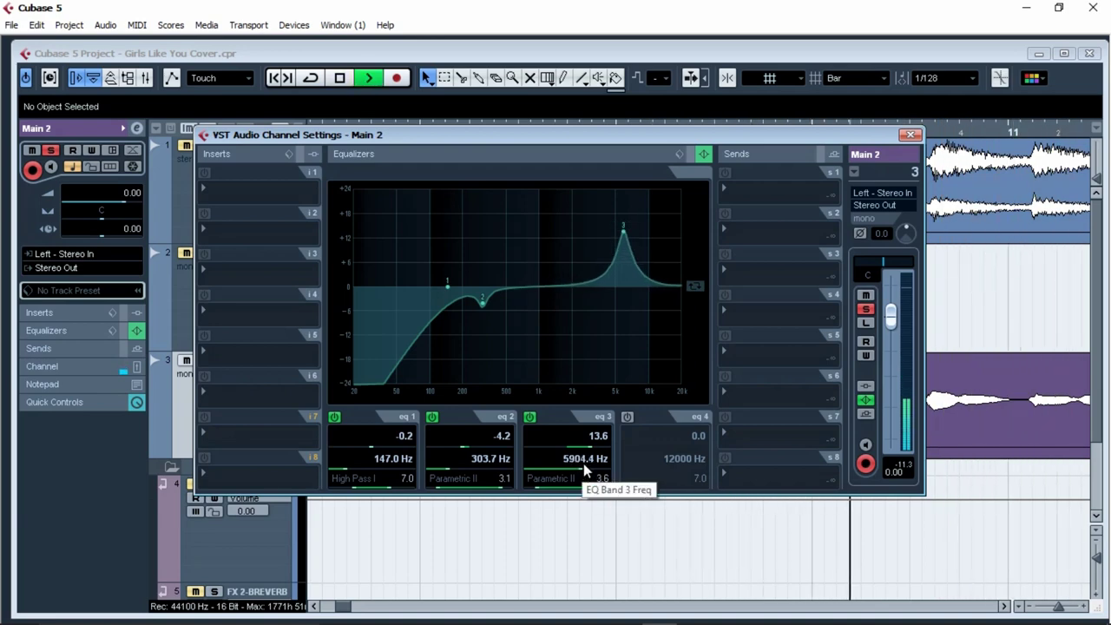
key("space")
left_click(556, 447)
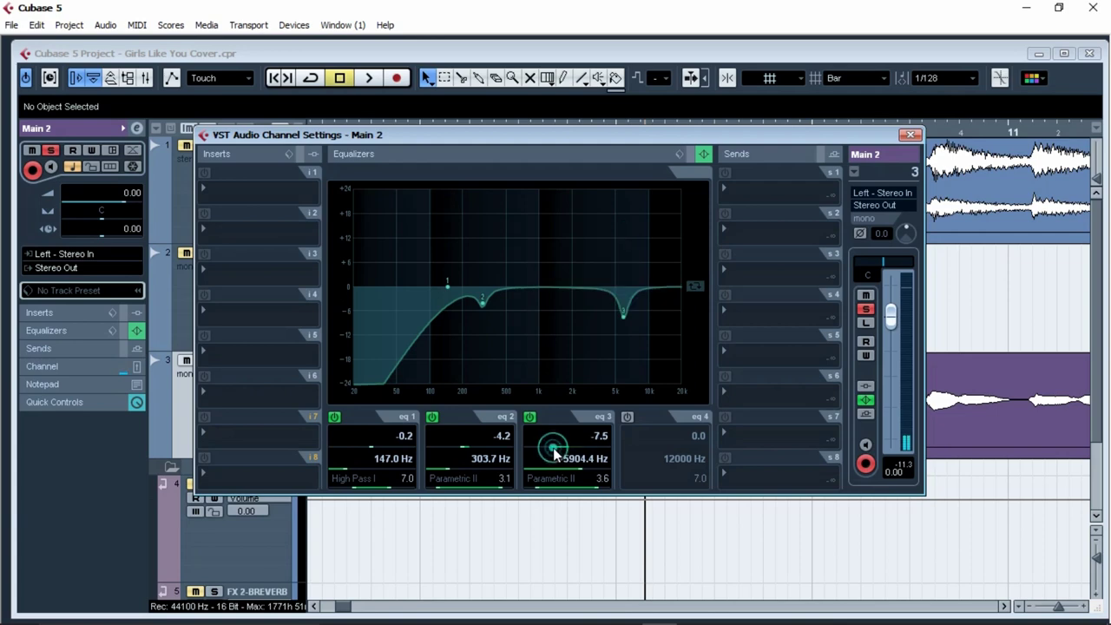
Enable Main 2's EQ band 4 as a High Shelf II boost of 3.0 at 8081.0 Hz, adjusting it during playback.
left_click(628, 418)
left_click_drag(652, 277, 636, 270)
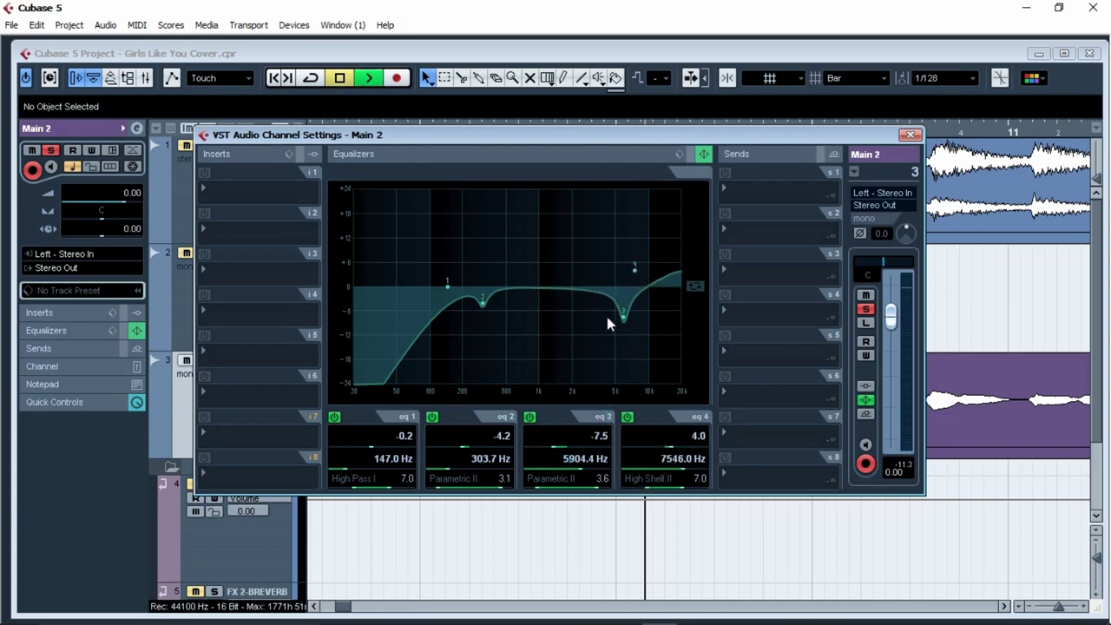
key("space")
left_click_drag(635, 269, 639, 275)
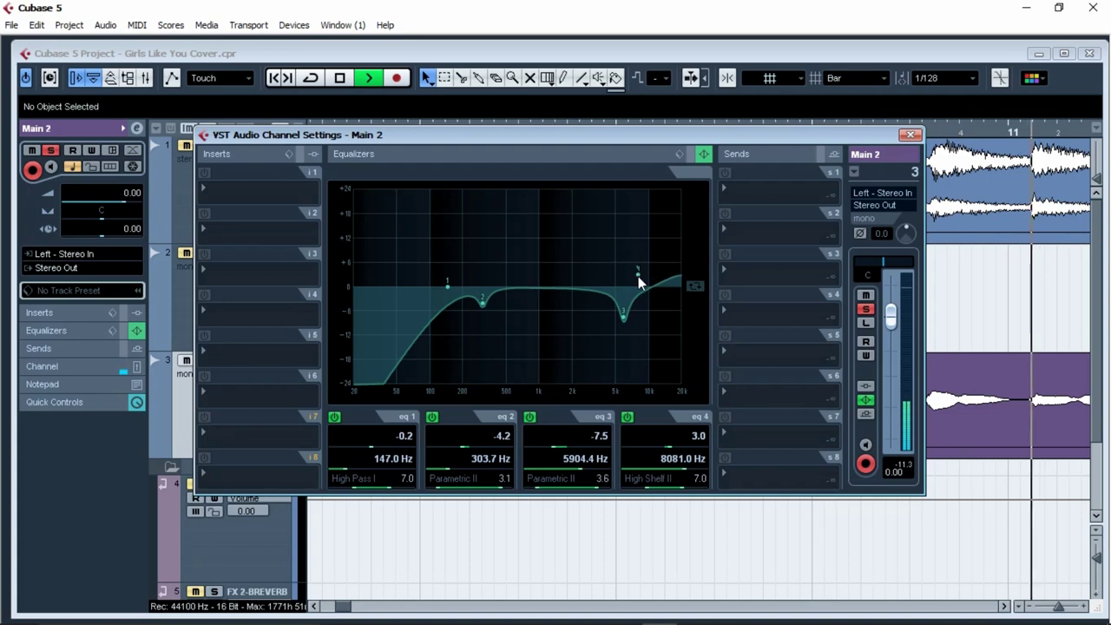
Load the DeEsser into Main 2's first insert slot, close its editor and play the vocal.
left_click(265, 192)
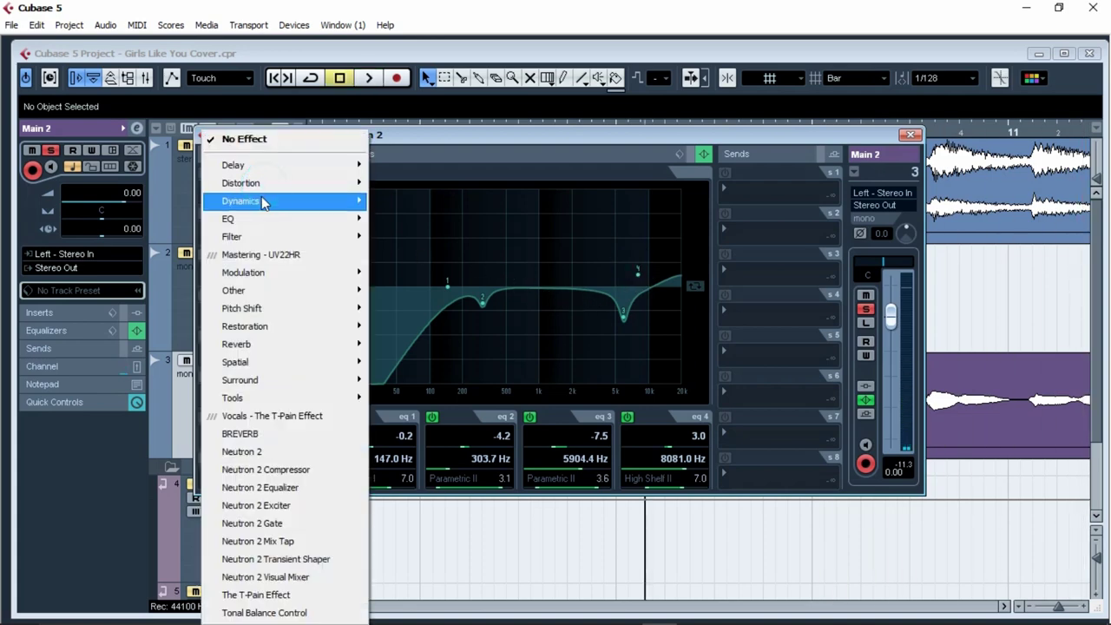
mouse_move(287, 199)
left_click(429, 214)
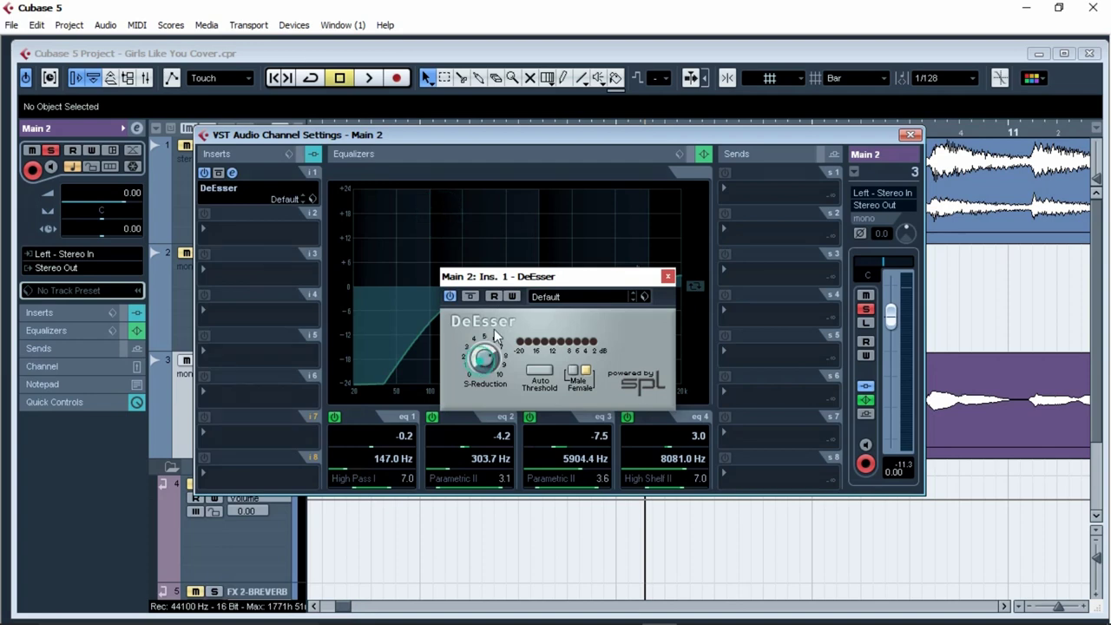
left_click(668, 276)
key("space")
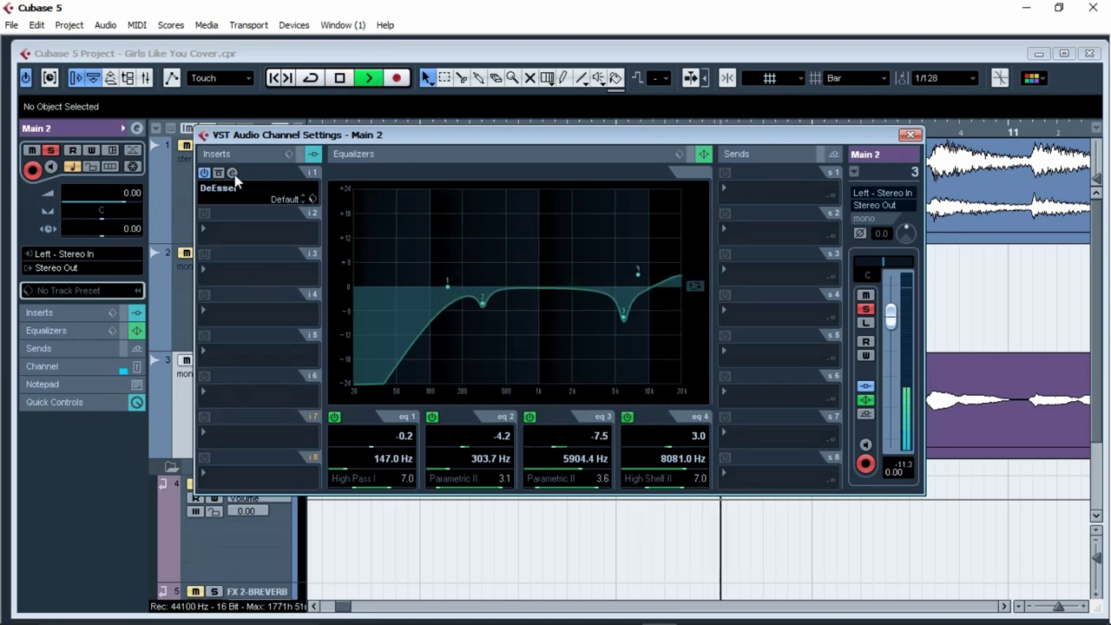
Compare Main 2's vocal in playback with the DeEsser insert switched off and on.
key("space")
left_click(204, 172)
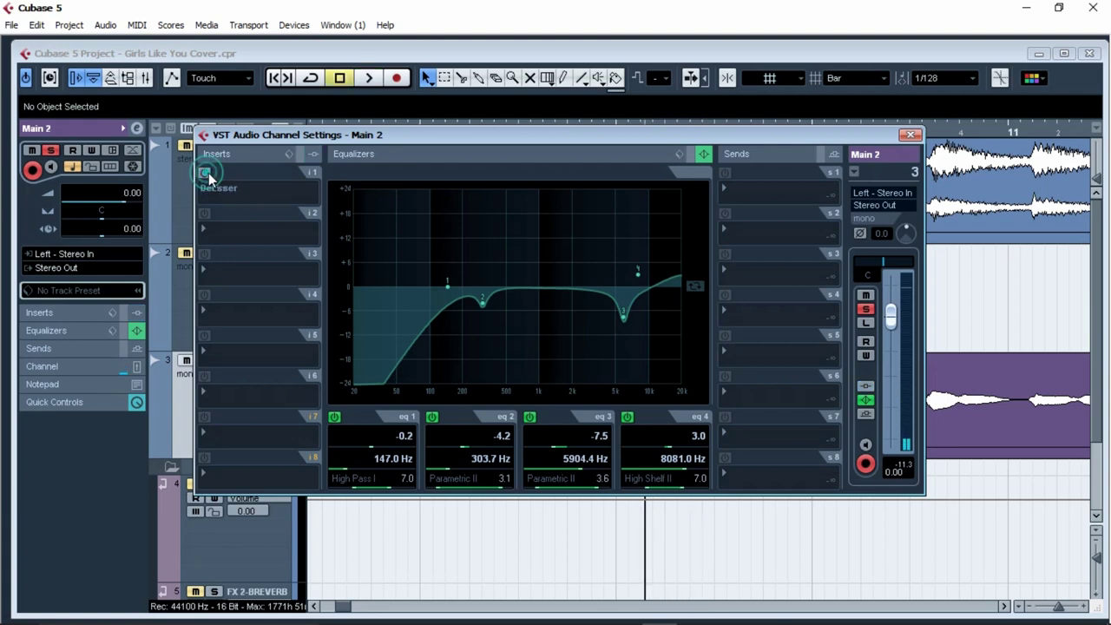
key("space")
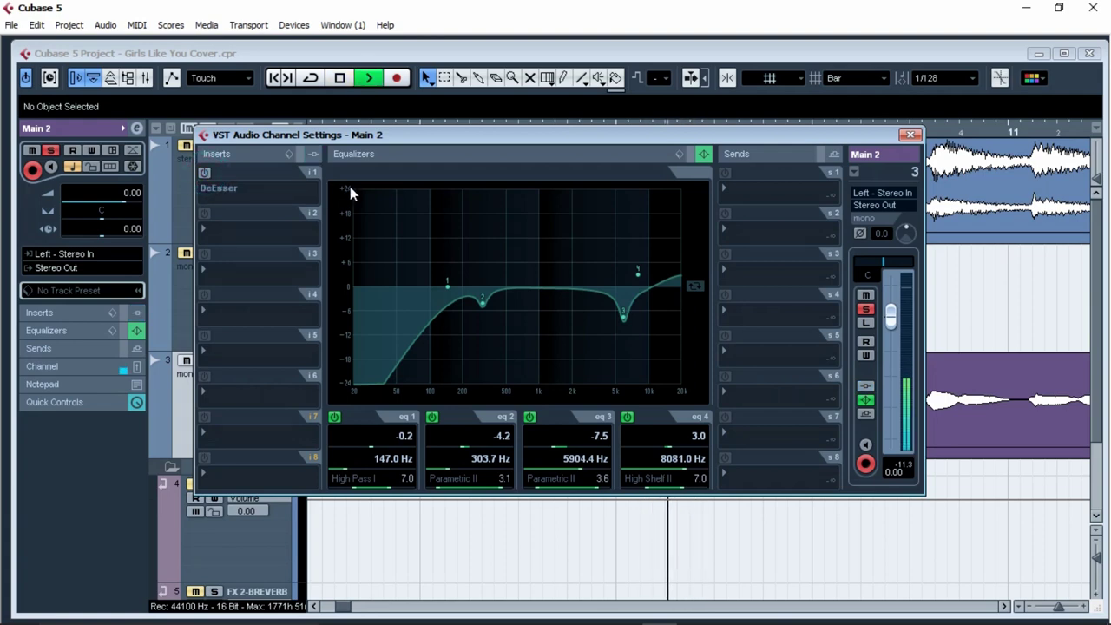
key("space")
left_click(205, 173)
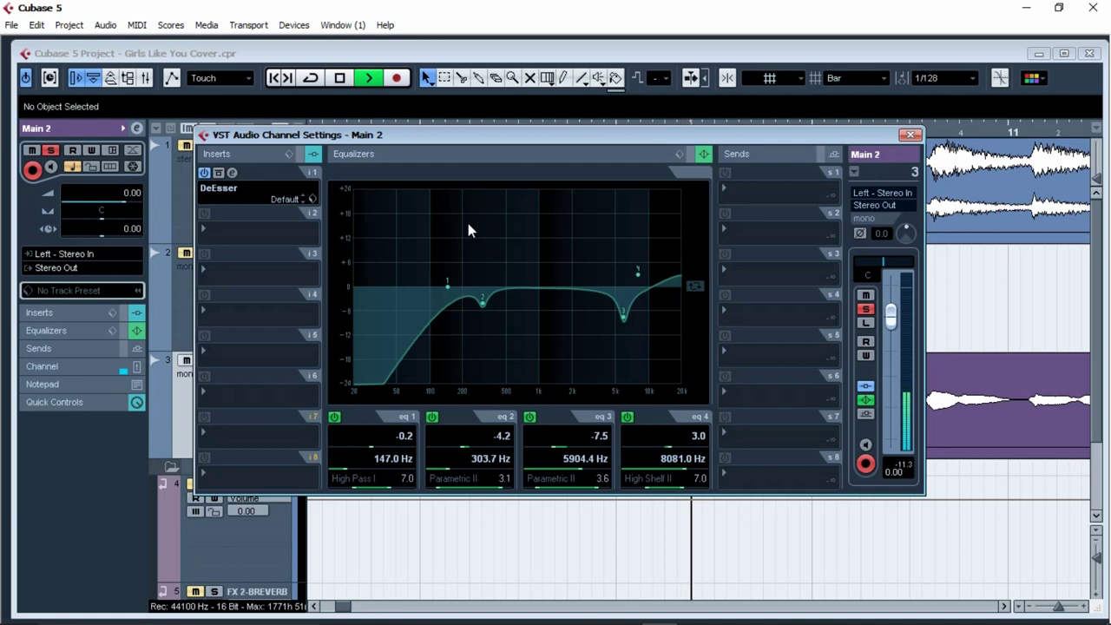
key("space")
Load the Compressor from the Dynamics effects into Main 2's second insert slot.
left_click(258, 228)
mouse_move(284, 219)
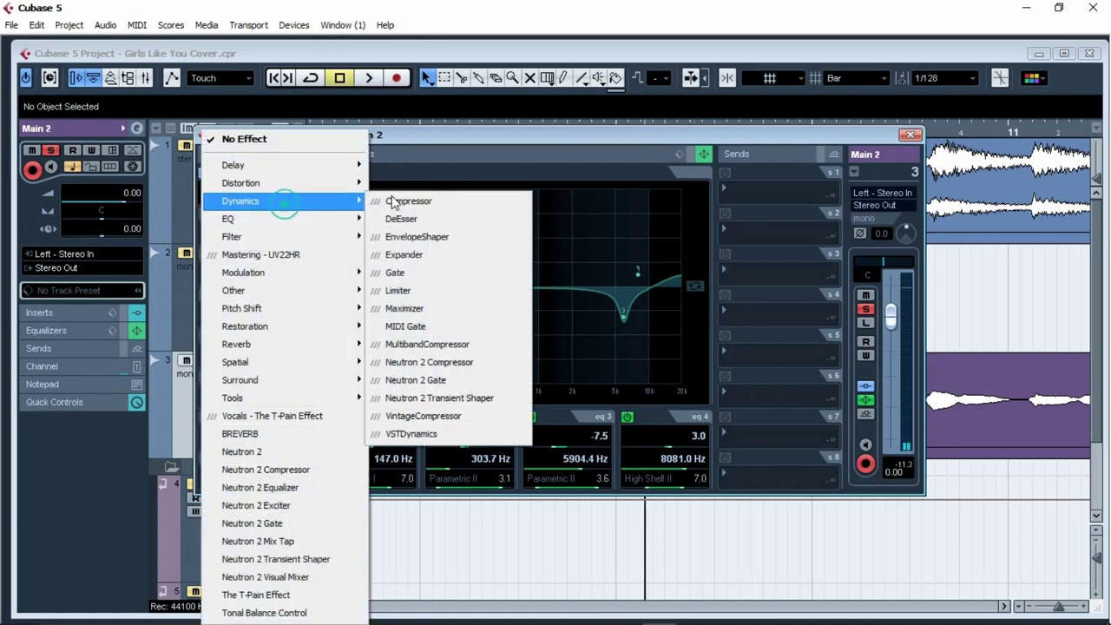
left_click(446, 206)
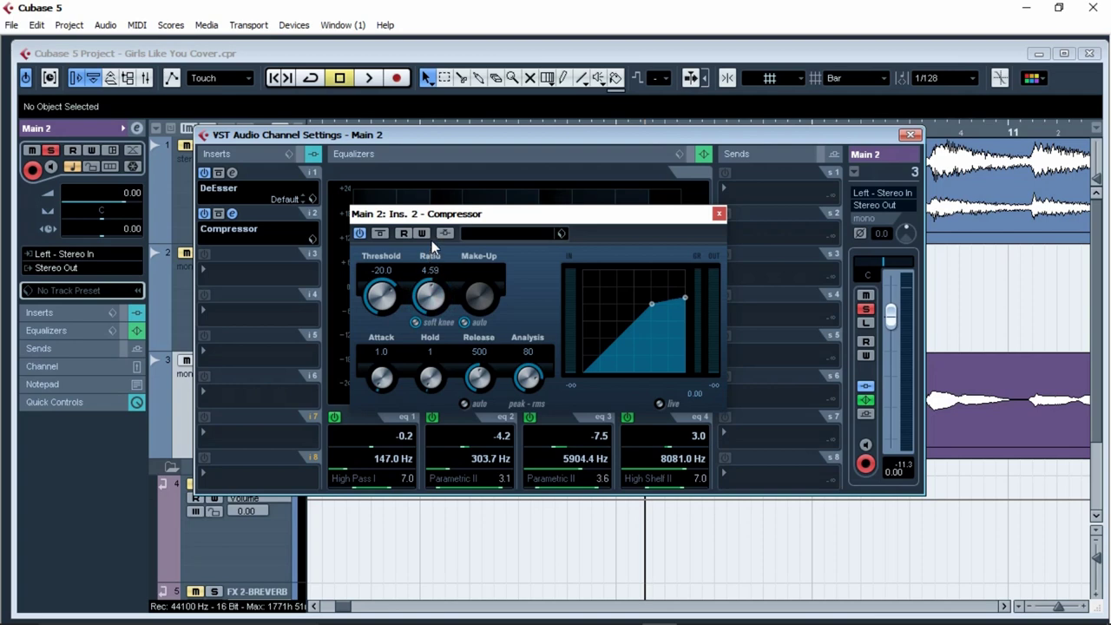
Set Main 2's compressor to a threshold of -31.1, ratio of 4.62 and make-up of 10.9 while auditioning, and close its editor.
left_click_drag(385, 314, 395, 290)
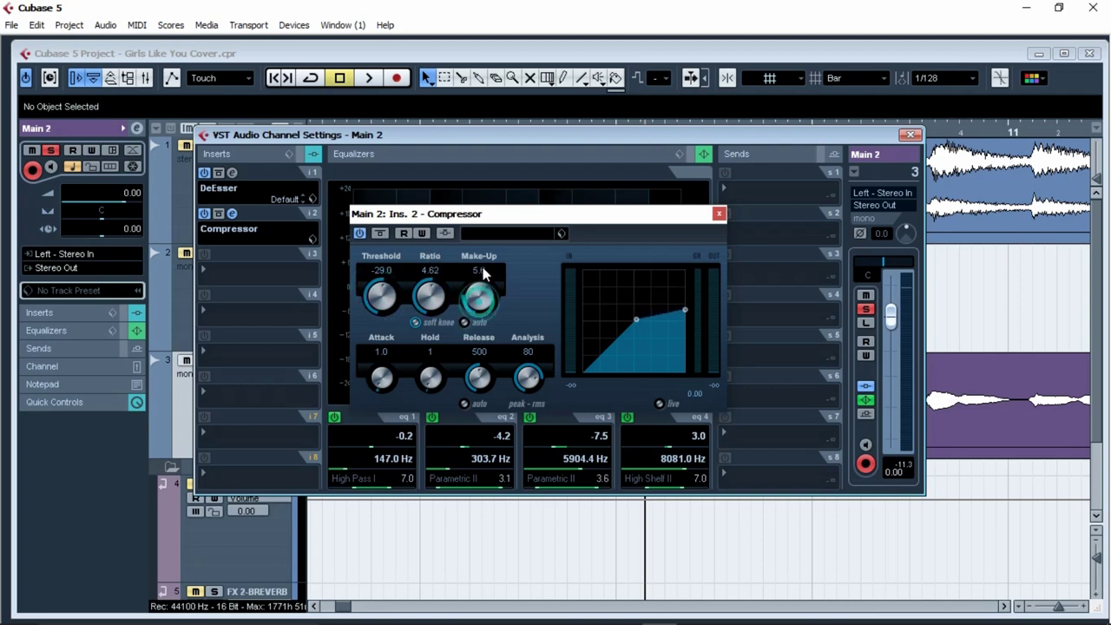
left_click_drag(383, 298, 383, 303)
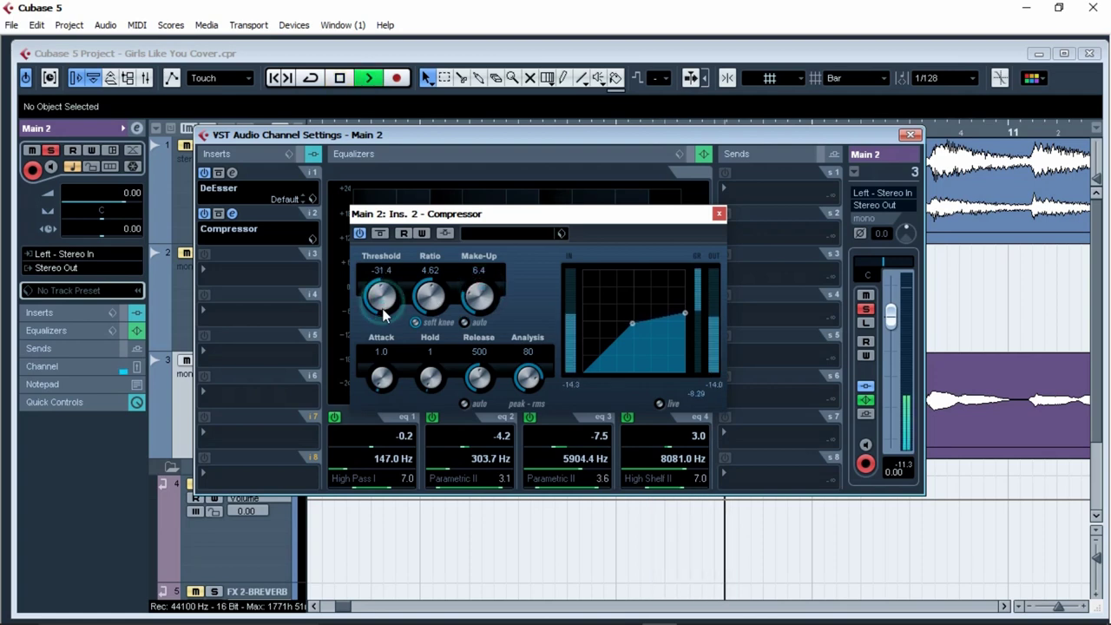
left_click_drag(488, 274, 487, 269)
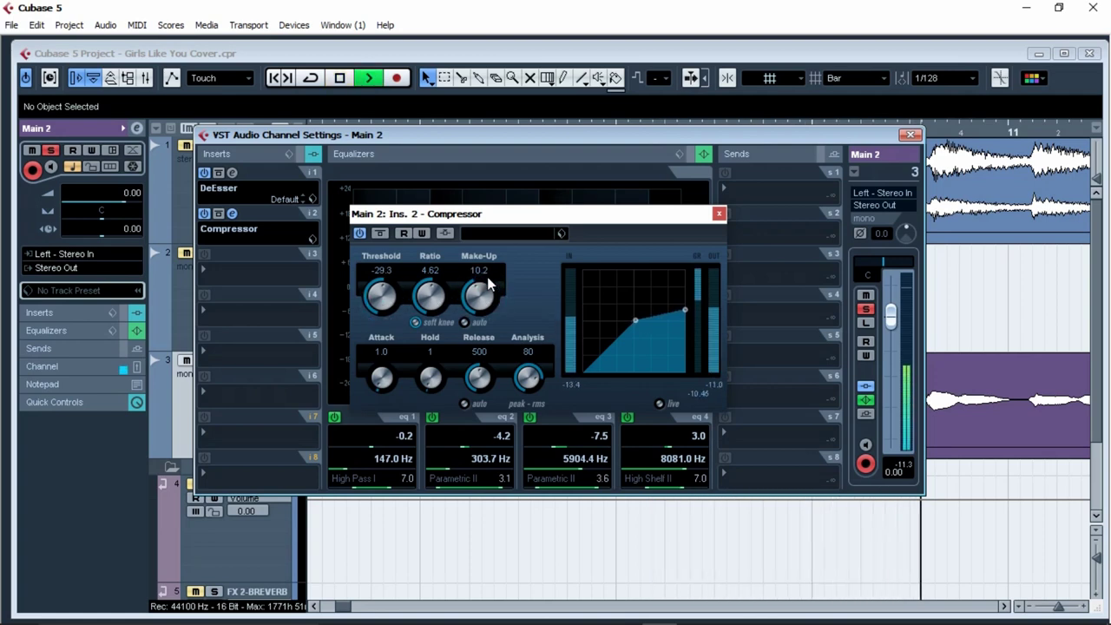
left_click_drag(382, 298, 383, 304)
left_click_drag(478, 297, 477, 302)
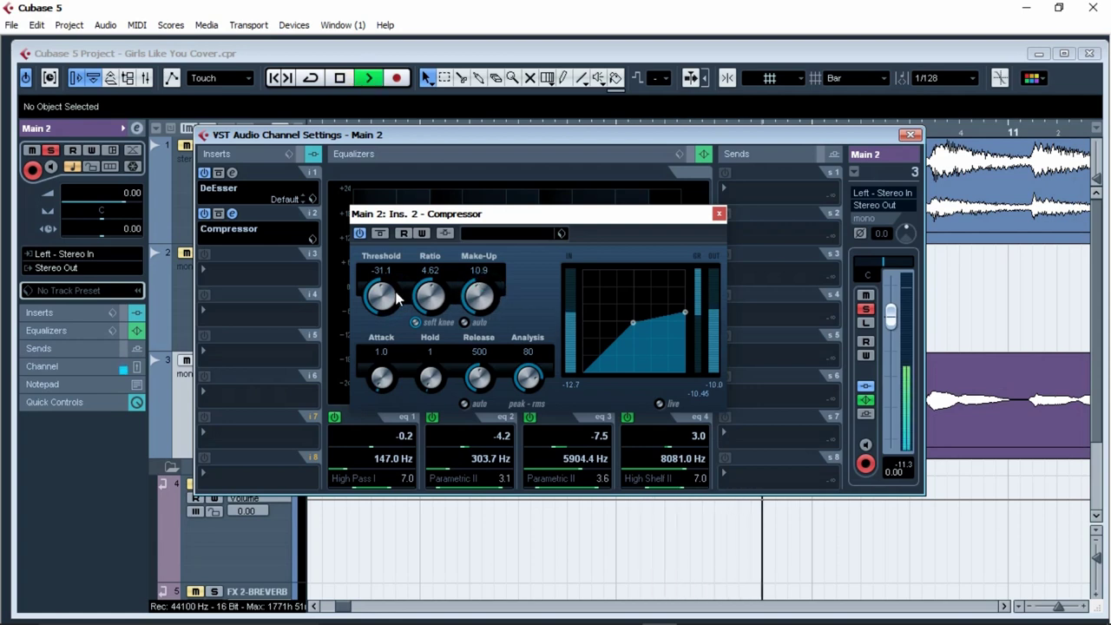
key("space")
left_click(719, 213)
Assign and enable FX 1-StereoDelay and FX 2-BREVERB as Main 2's first and second sends.
left_click(742, 193)
left_click(775, 230)
left_click(725, 172)
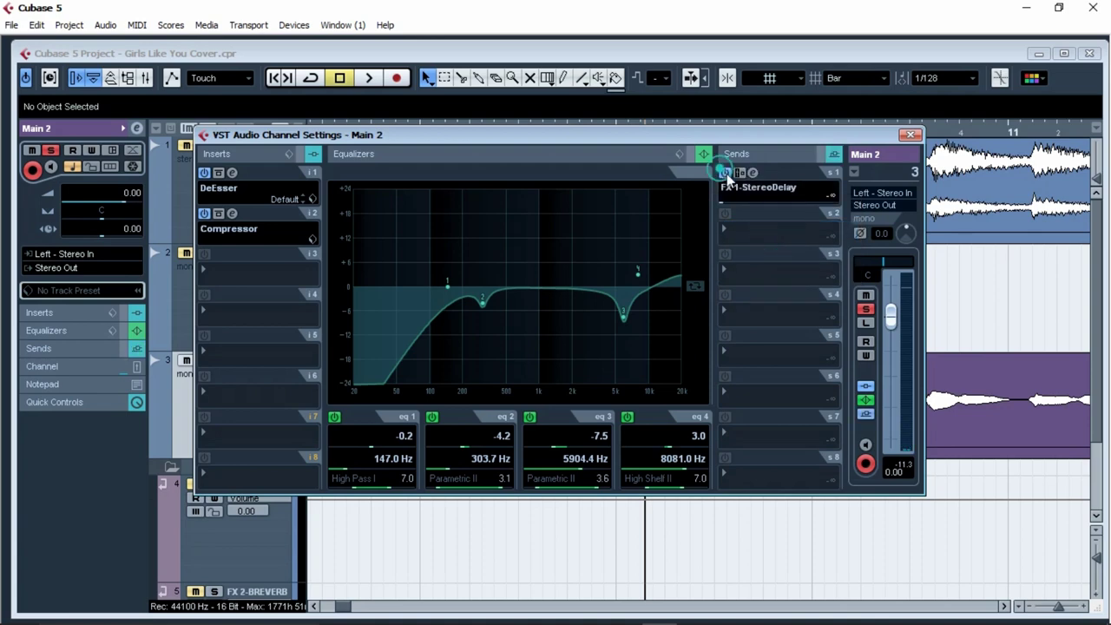
left_click(776, 233)
left_click(776, 276)
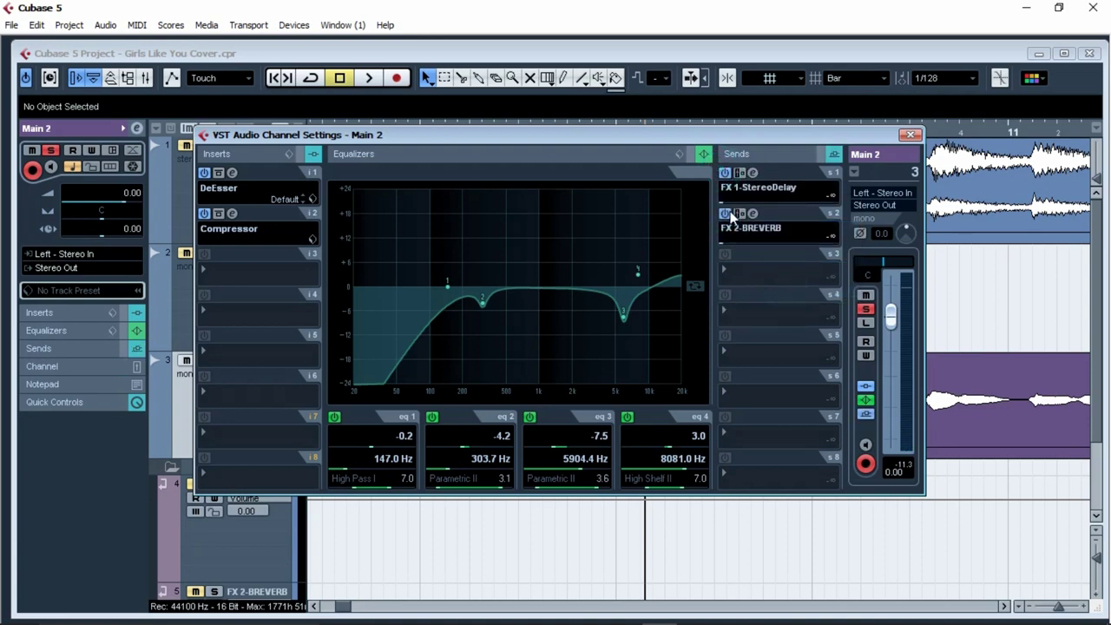
Set Main 2's StereoDelay send to -28.66 and BREVERB send to -16.23, auditioning the vocal with the reverb send off.
double_click(869, 313)
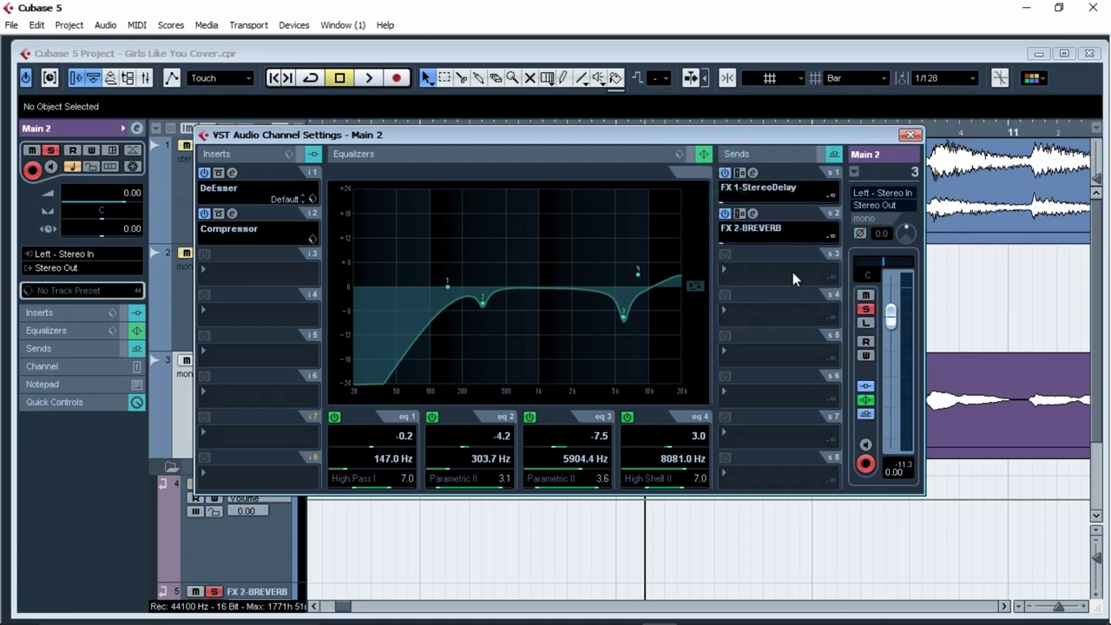
scroll(761, 244, "down", 3)
left_click(725, 213)
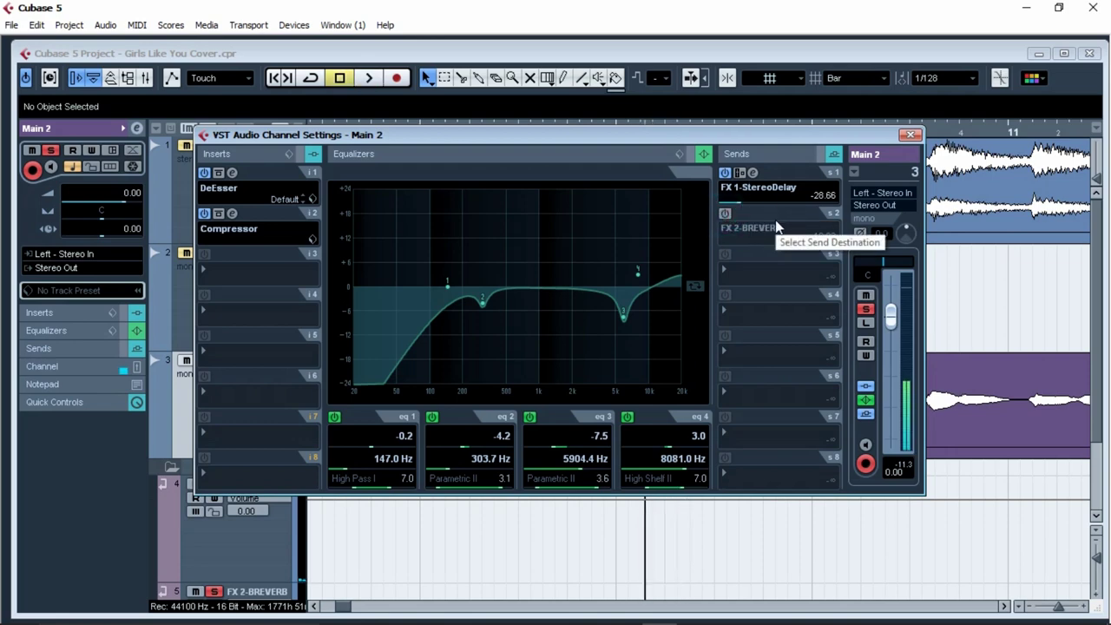
key("space")
key("space")
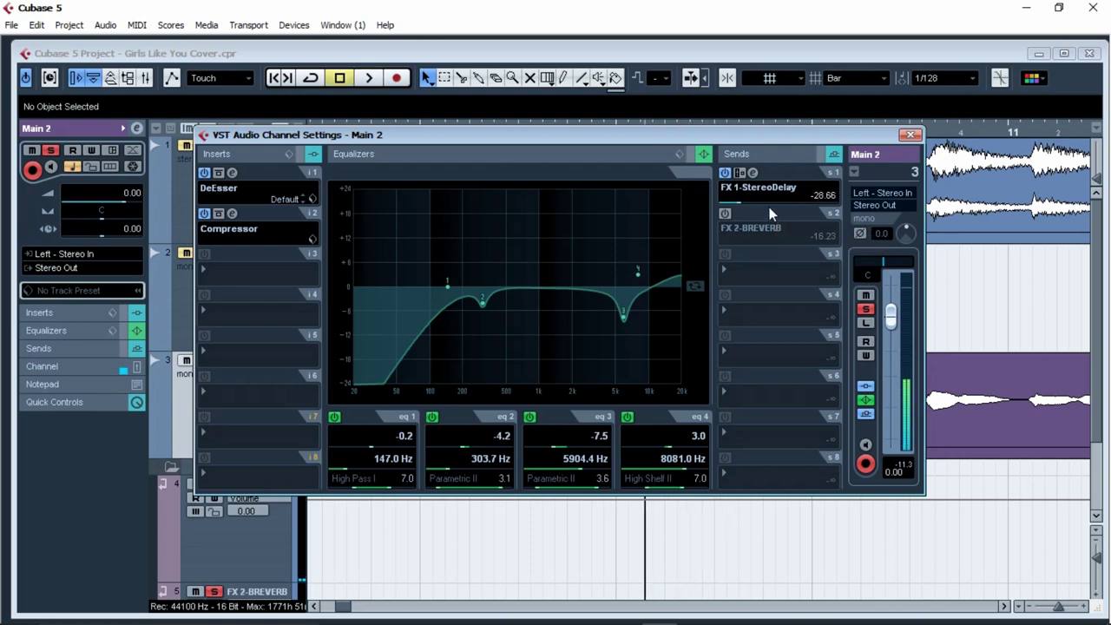
Re-enable the BREVERB send at -13.39, raise the StereoDelay send to -26.55, unsolo Main 2 and close its channel settings during playback.
scroll(748, 203, "up", 2)
left_click(727, 213)
left_click(767, 243)
left_click(868, 310)
key("space")
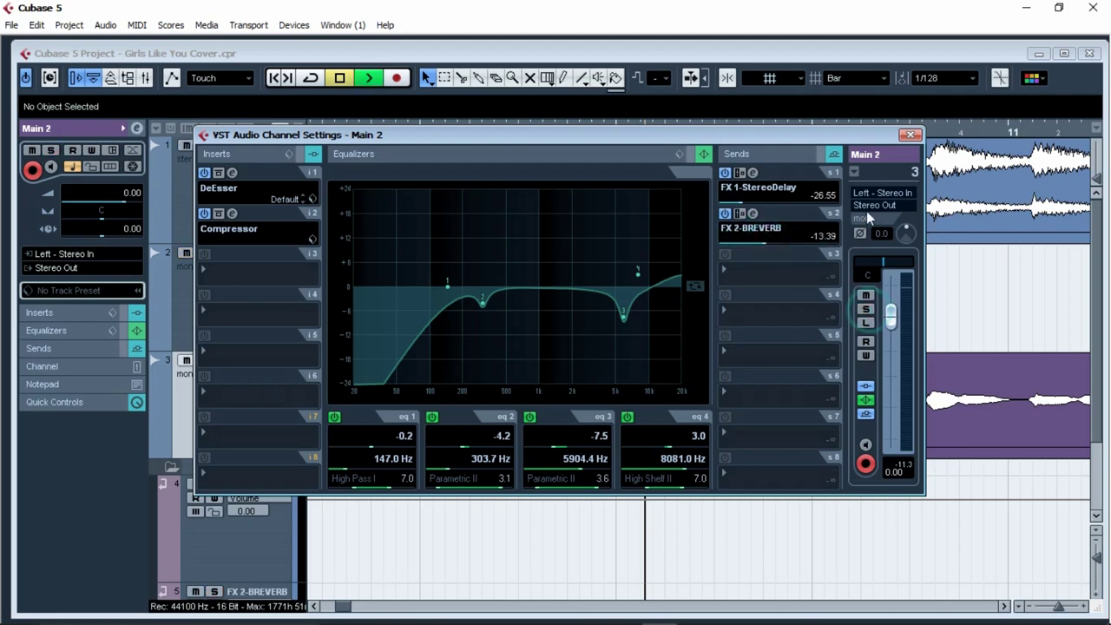
left_click(910, 136)
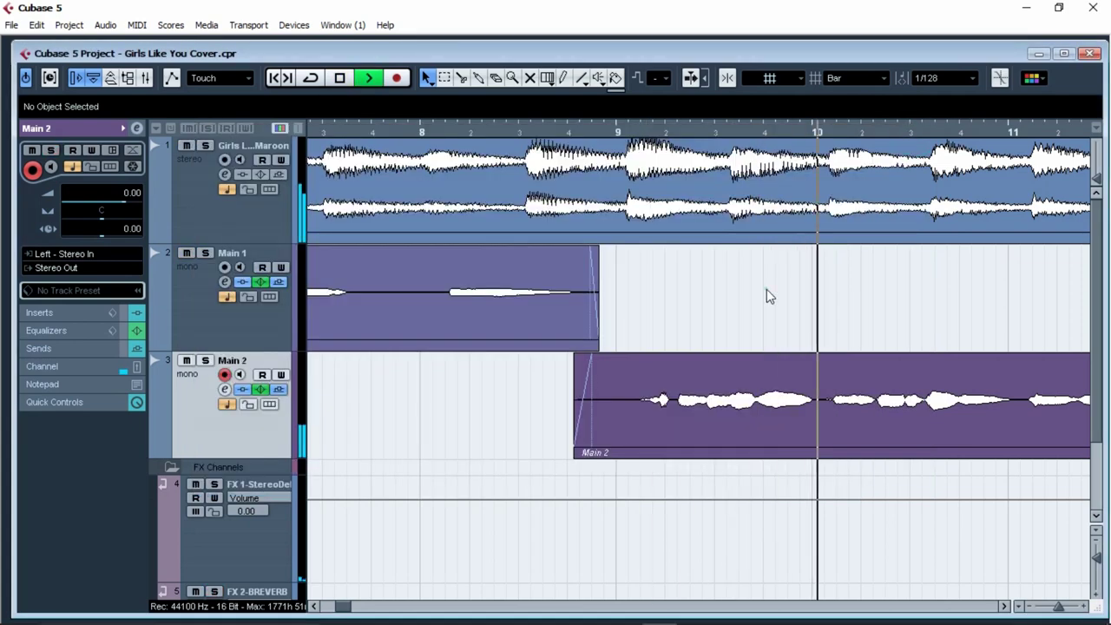
Listen to both vocals with the backing track while viewing the whole arrangement.
key("g")
key("g")
key("g")
key("g")
key("g")
key("g")
key("g")
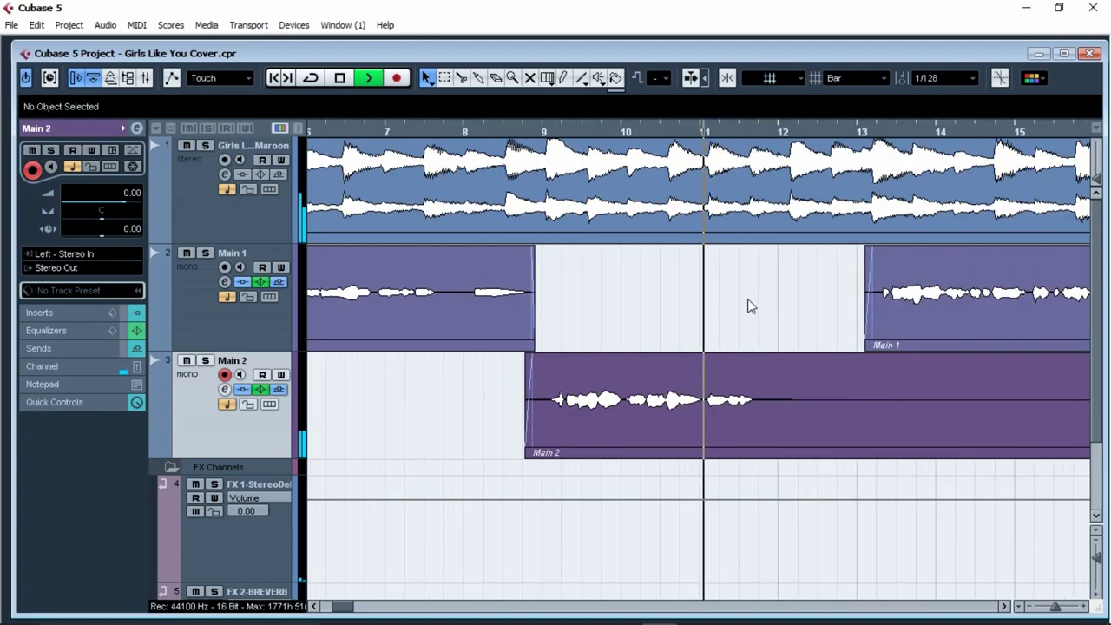
key("h")
key("h")
key("h")
left_click(1089, 181)
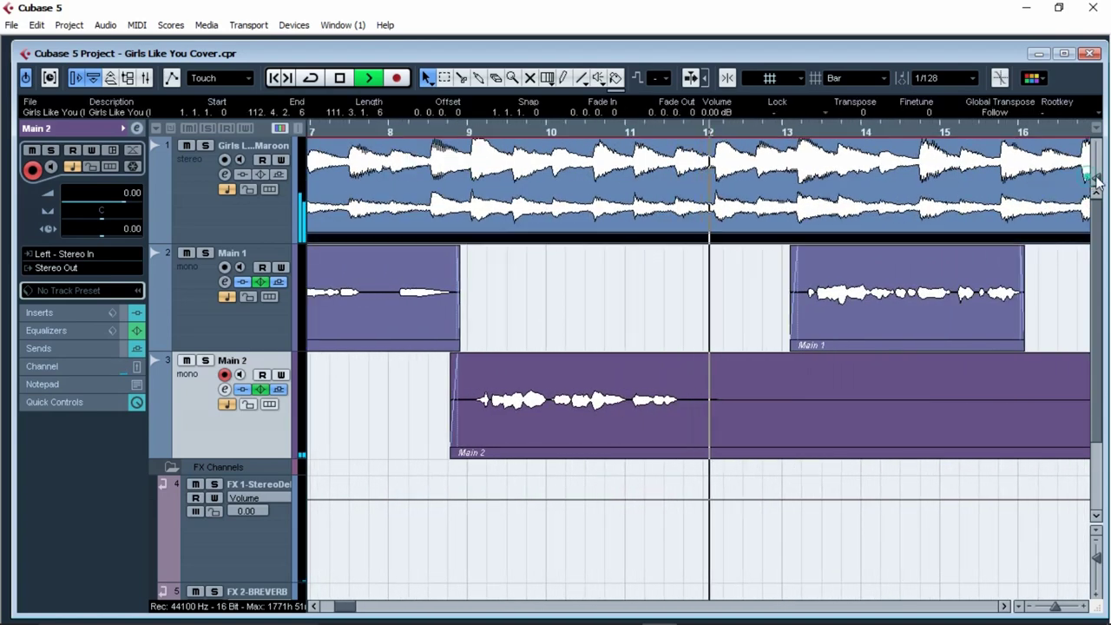
mouse_move(1096, 178)
left_mouse_down()
mouse_move(1094, 163)
mouse_move(1096, 179)
left_mouse_up()
key("g")
key("g")
key("g")
key("g")
key("g")
key("g")
key("g")
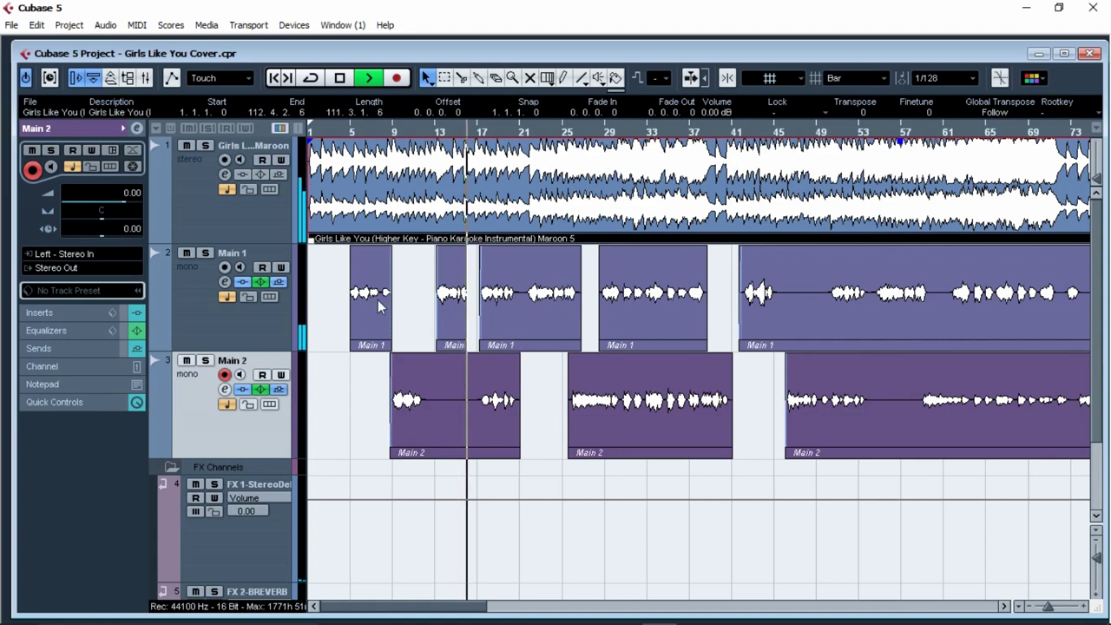
Raise Main 1's volume to 3.91 and Main 2's volume to 3.37 during playback, checking the levels in the mixer.
left_click(256, 228)
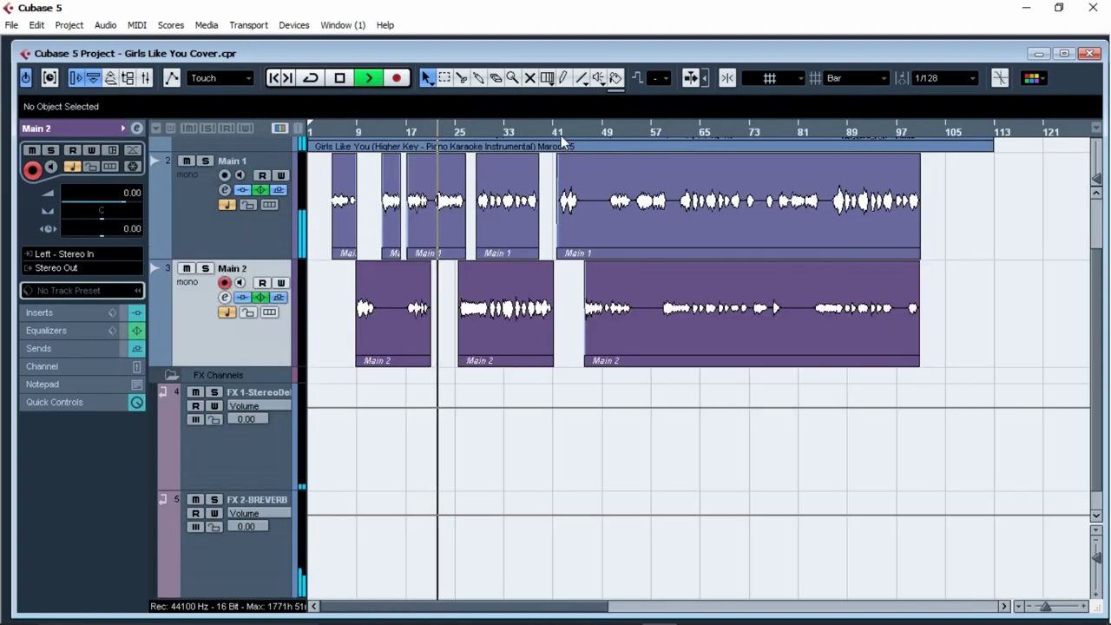
left_click(223, 231)
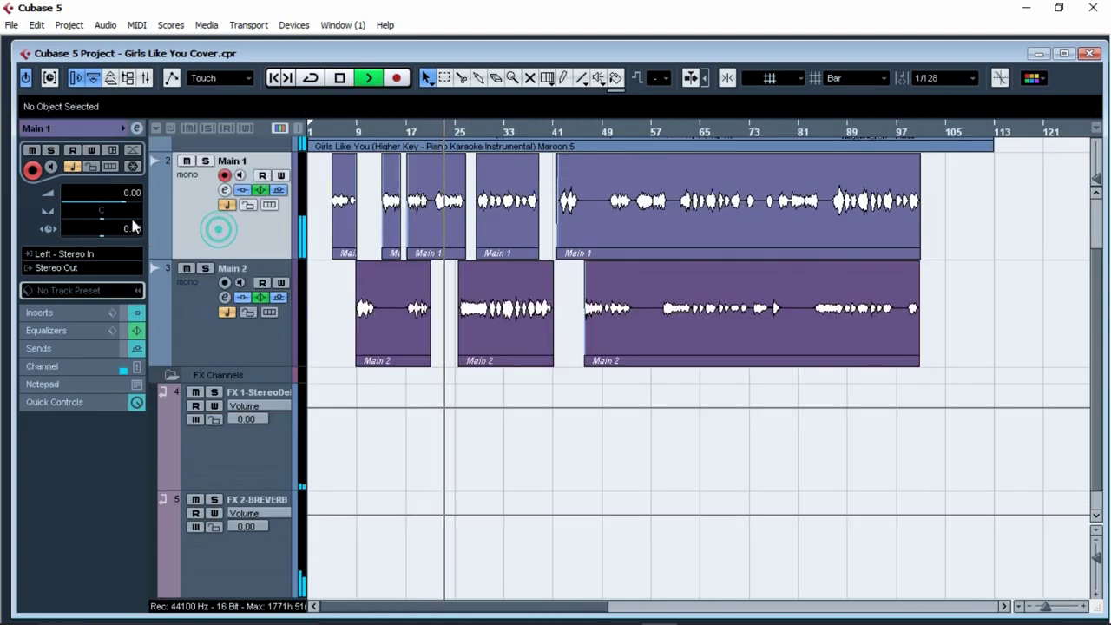
left_click_drag(123, 207, 125, 206)
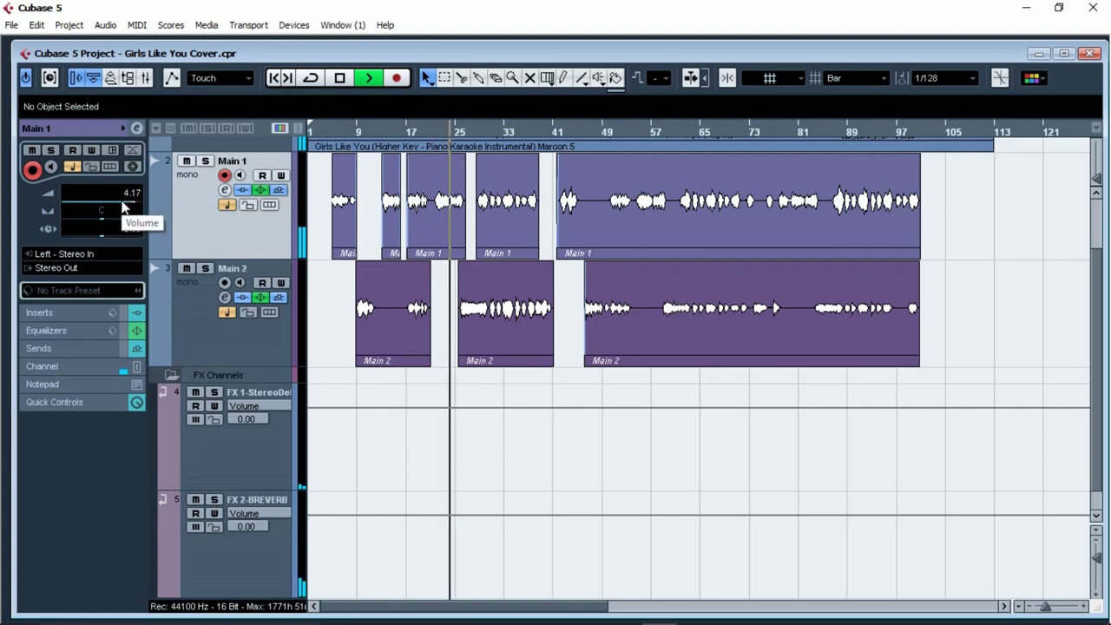
key("Down")
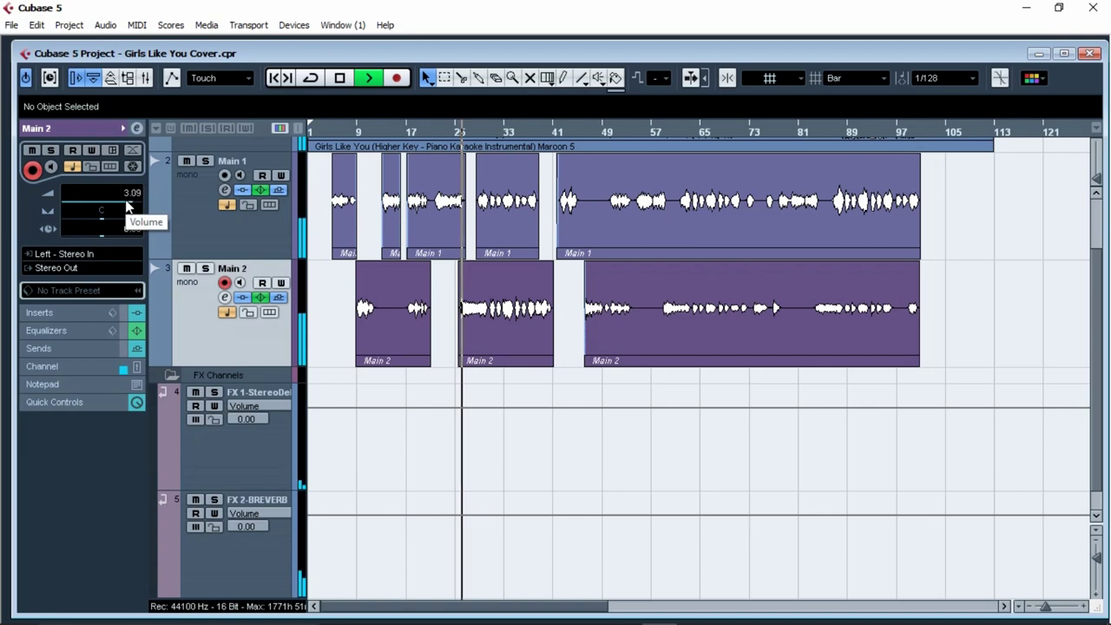
left_click(183, 214)
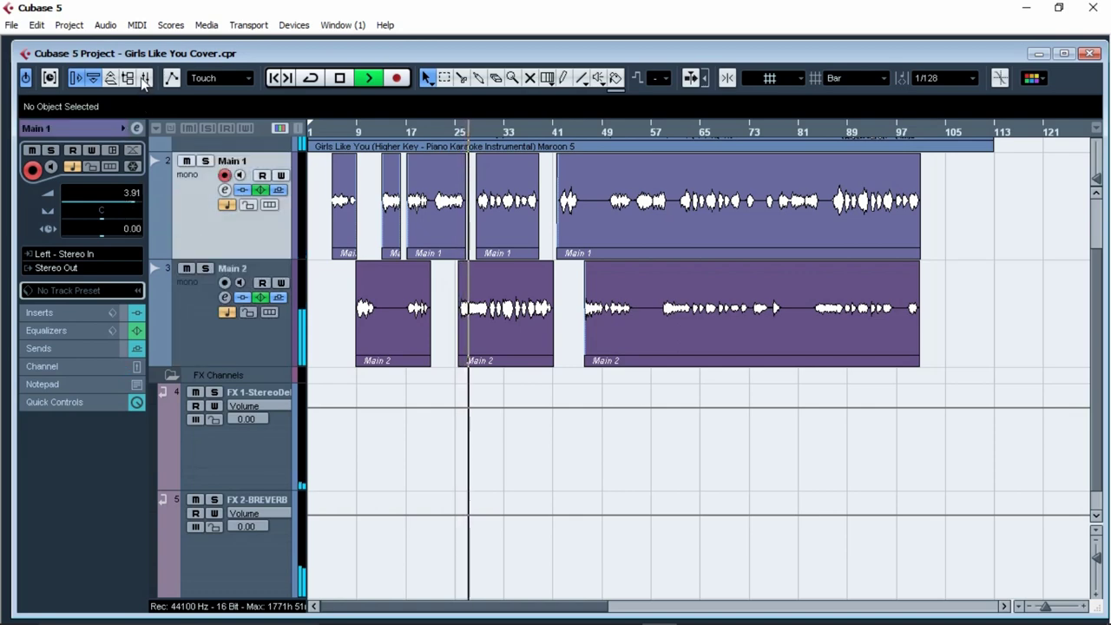
key("F3")
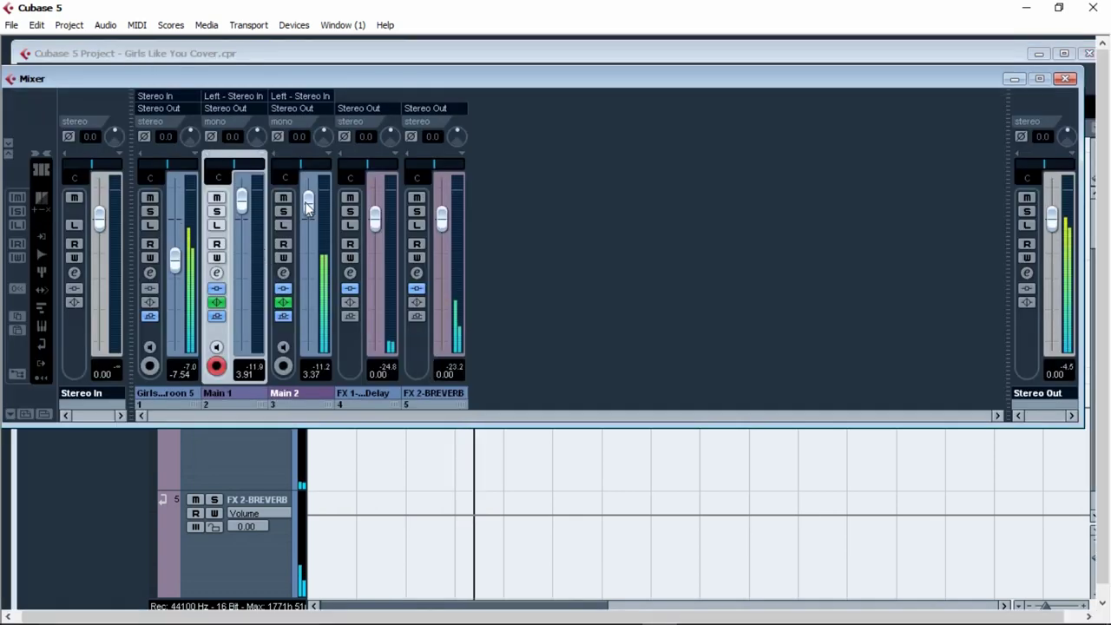
left_click(1067, 79)
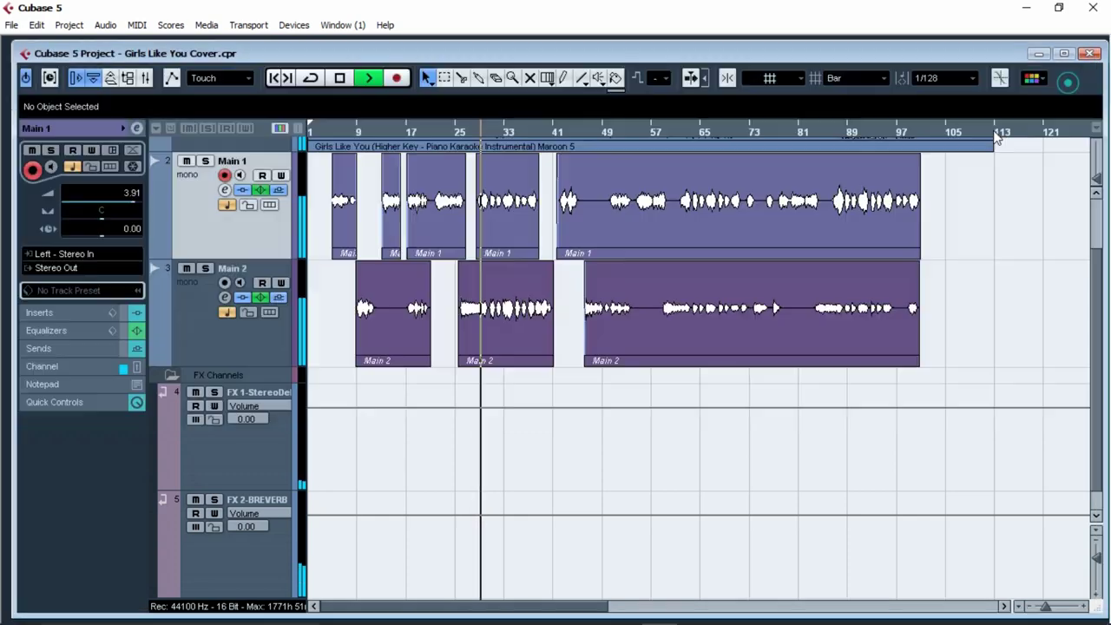
Stop playback, load the Maximizer into Stereo Out's eighth insert slot, and close its editor and the mixer.
scroll(528, 386, "up", 2)
left_click(191, 217)
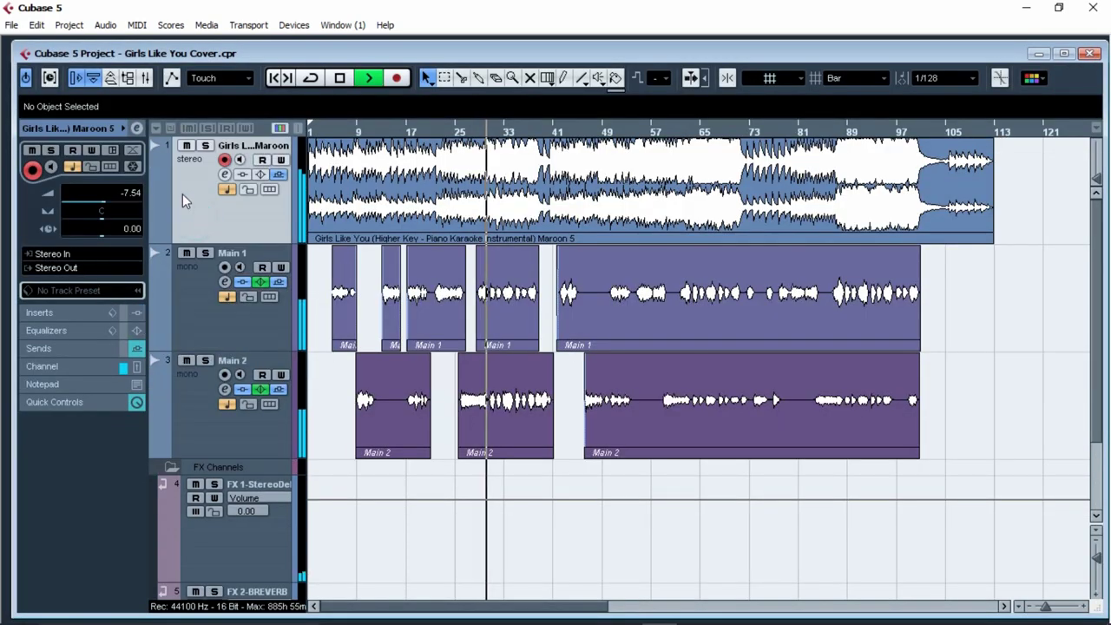
key("space")
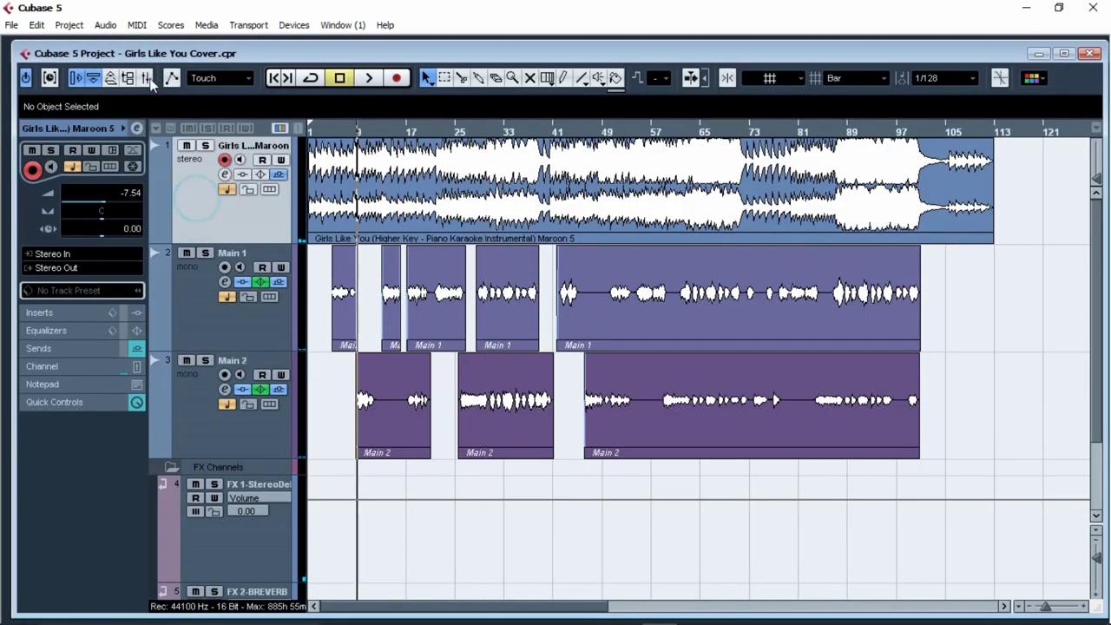
left_click(146, 78)
left_click(20, 154)
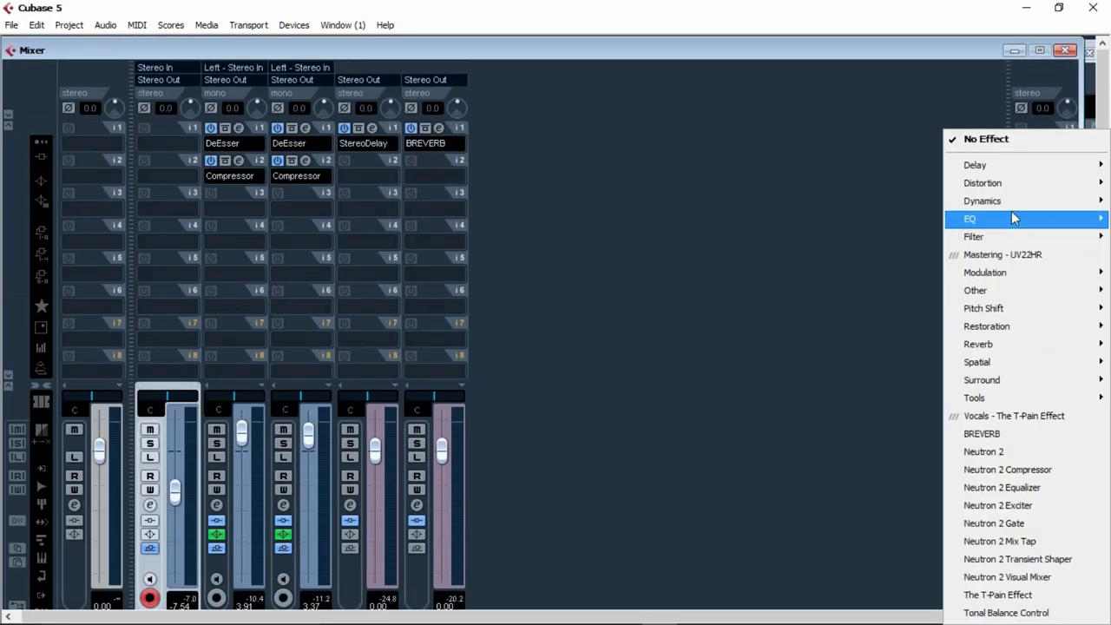
left_click(1011, 206)
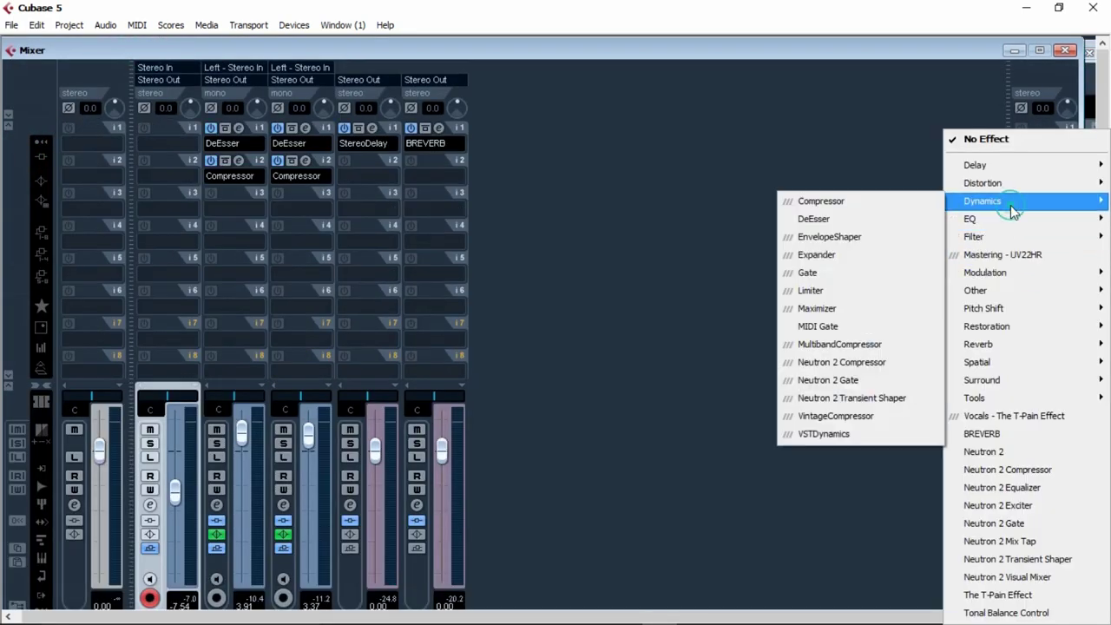
left_click(851, 308)
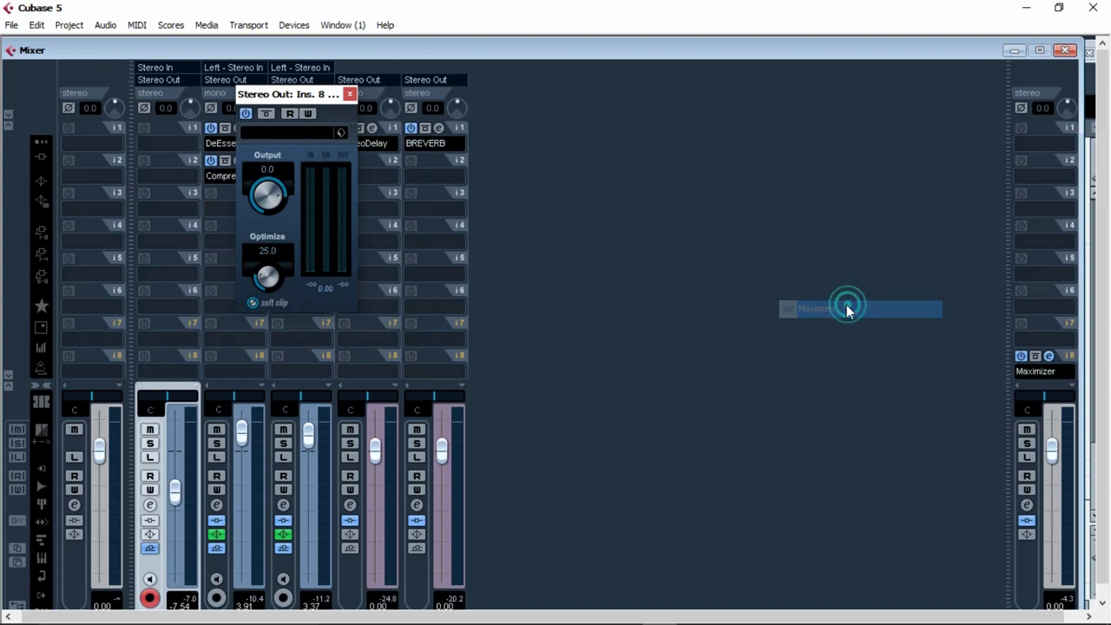
left_click(350, 95)
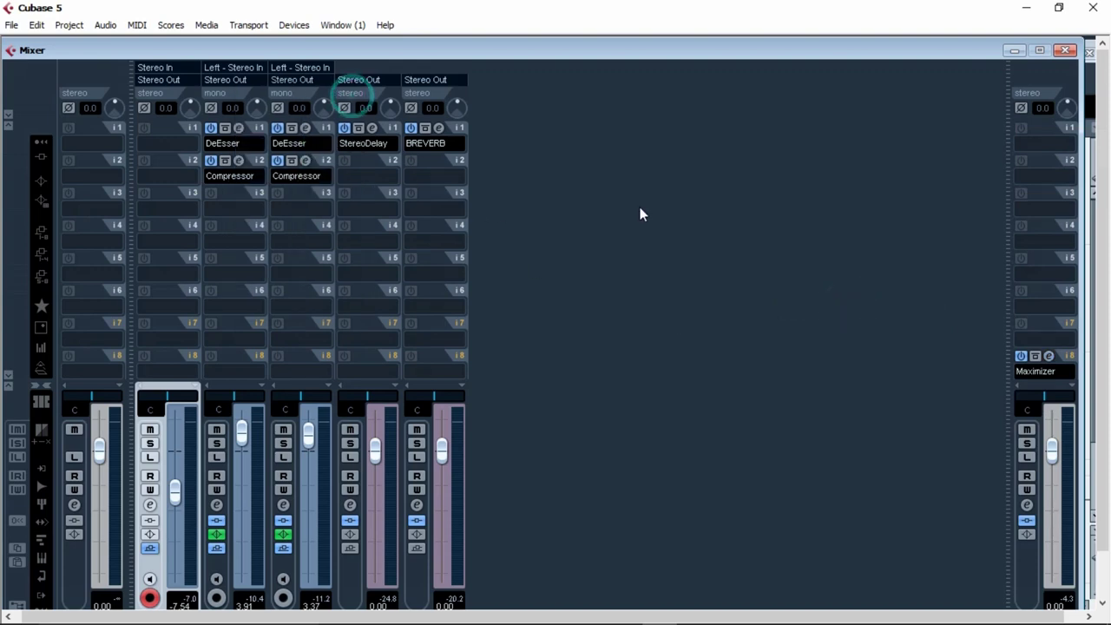
left_click(1068, 54)
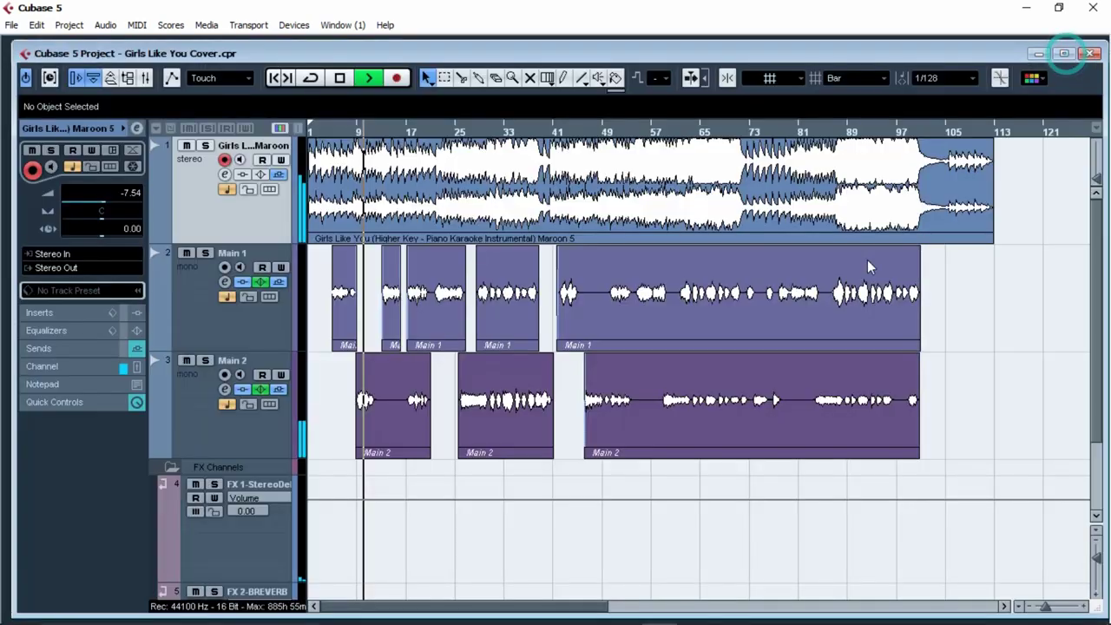
Play the mix through the Maximizer and examine the arrangement of the backing and vocal tracks.
key("g")
key("g")
key("h")
key("h")
key("h")
key("h")
key("h")
key("h")
key("h")
scroll(610, 440, "down", 4)
scroll(609, 440, "up", 4)
key("g")
key("g")
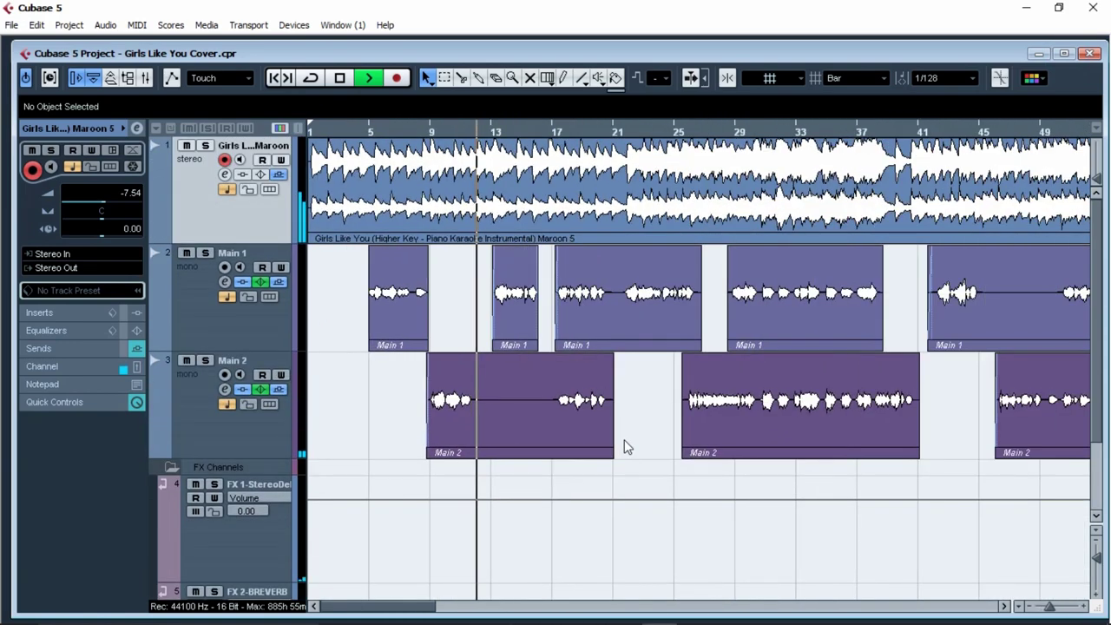
key("g")
key("g")
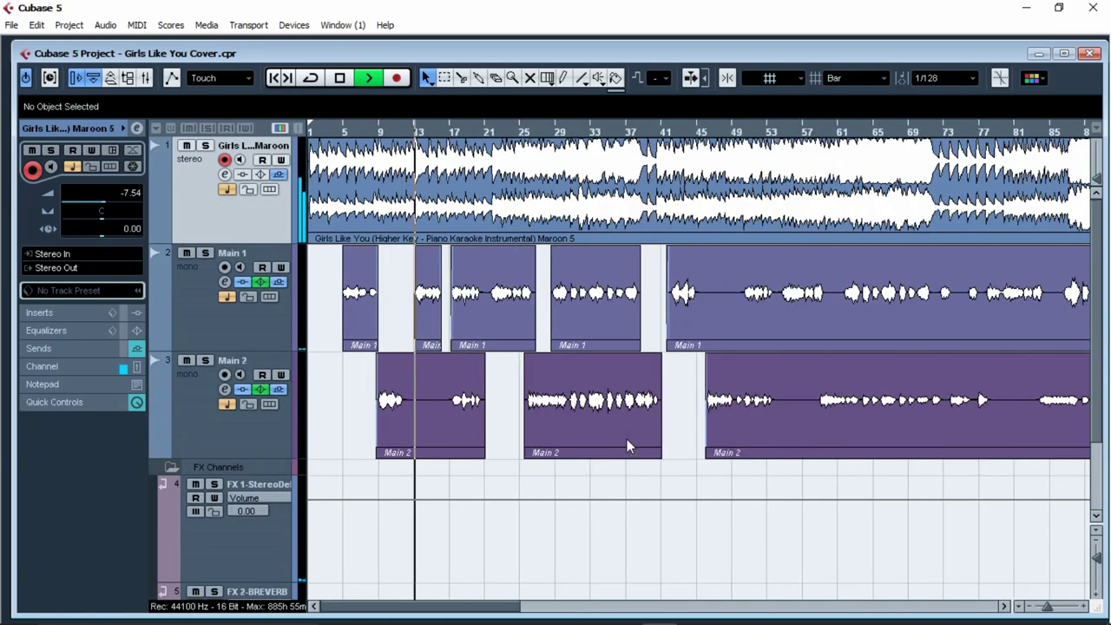
Continue playing the mix and examine the opening vocal clips at a closer zoom with reduced track heights.
key("g")
key("h")
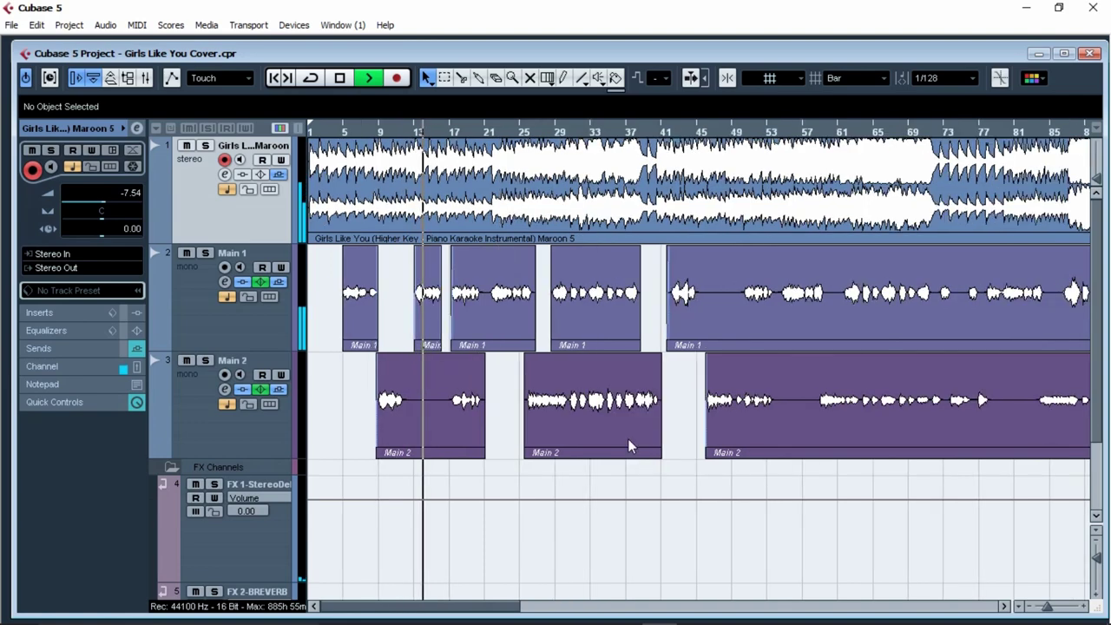
key("h")
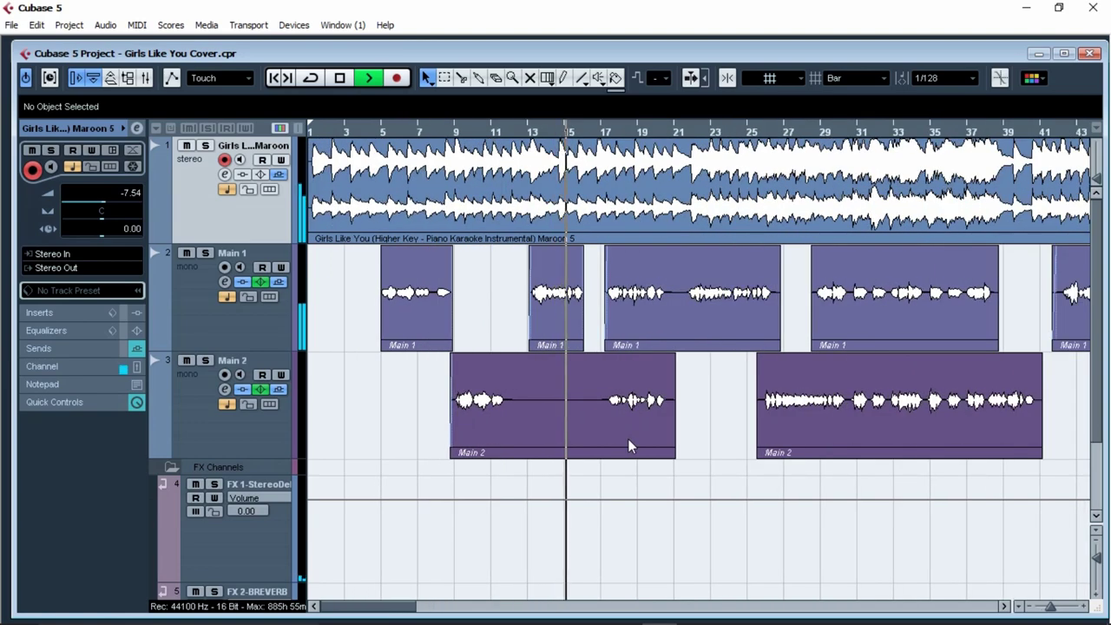
left_click_drag(1100, 558, 1100, 557)
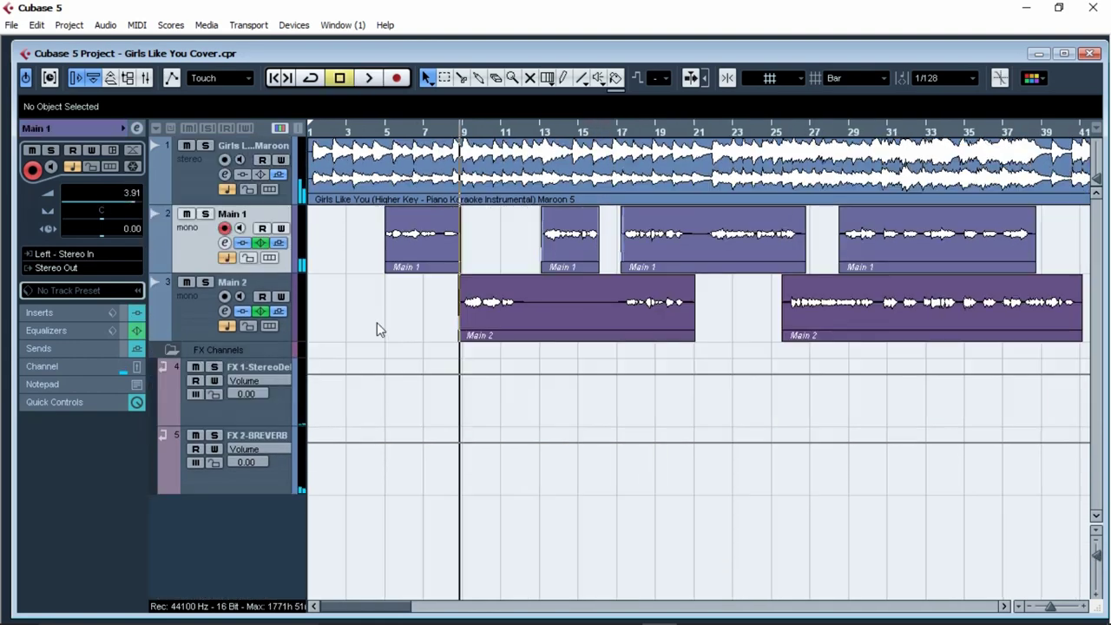
Set the export range with the left locator just after bar 4 and the right locator at bar 19.
left_click(377, 322)
key("g")
key("g")
key("g")
key("g")
key("g")
key("g")
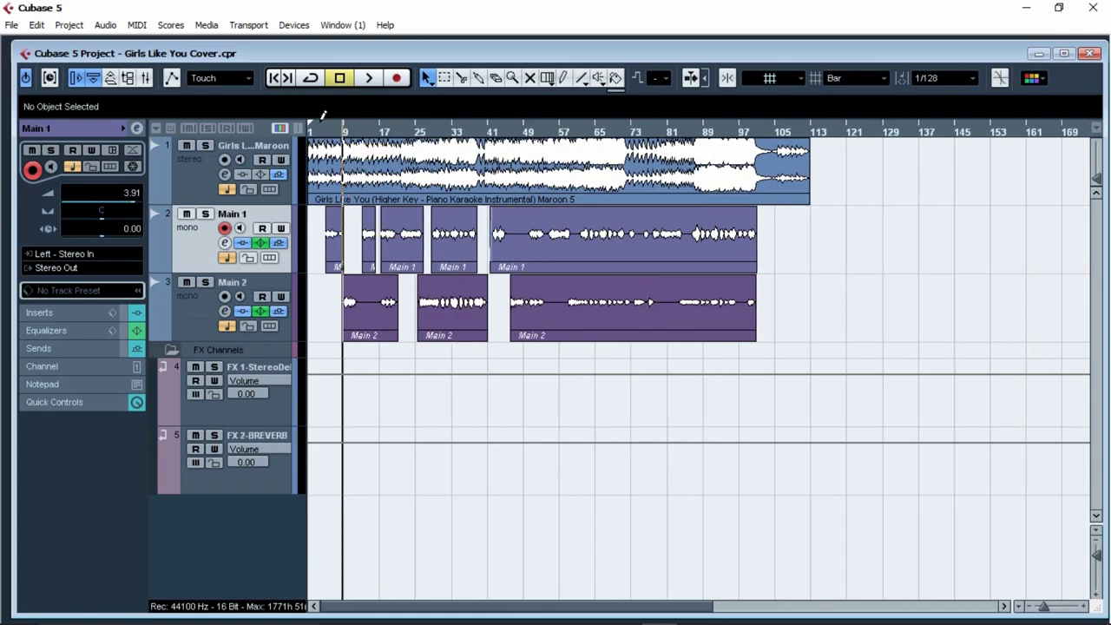
key("h")
key("h")
key("h")
key("h")
key("h")
key("h")
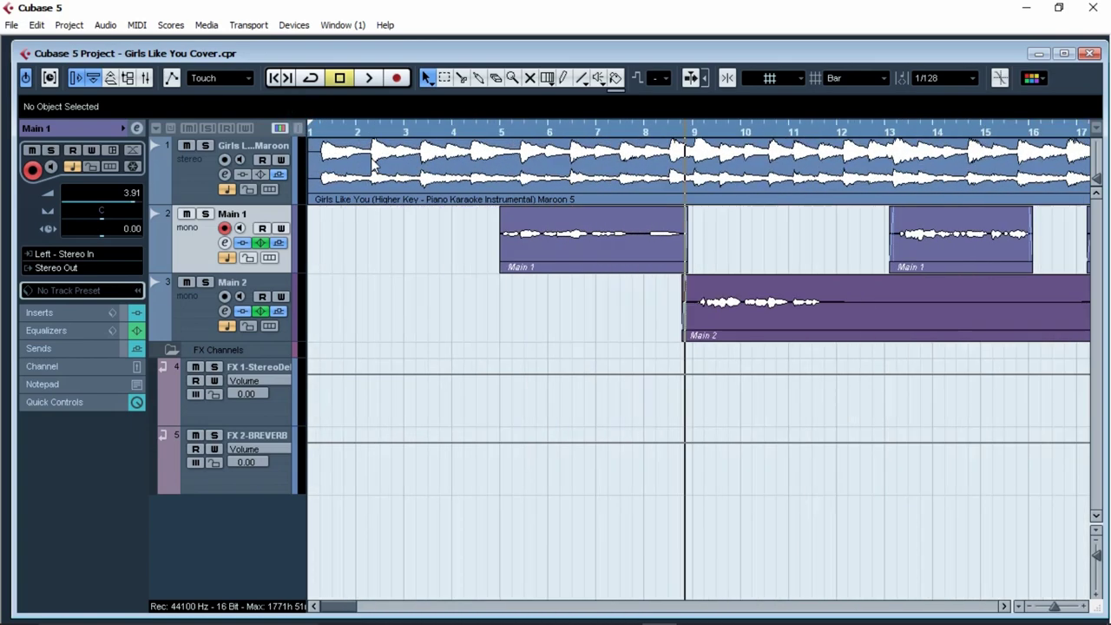
key("g")
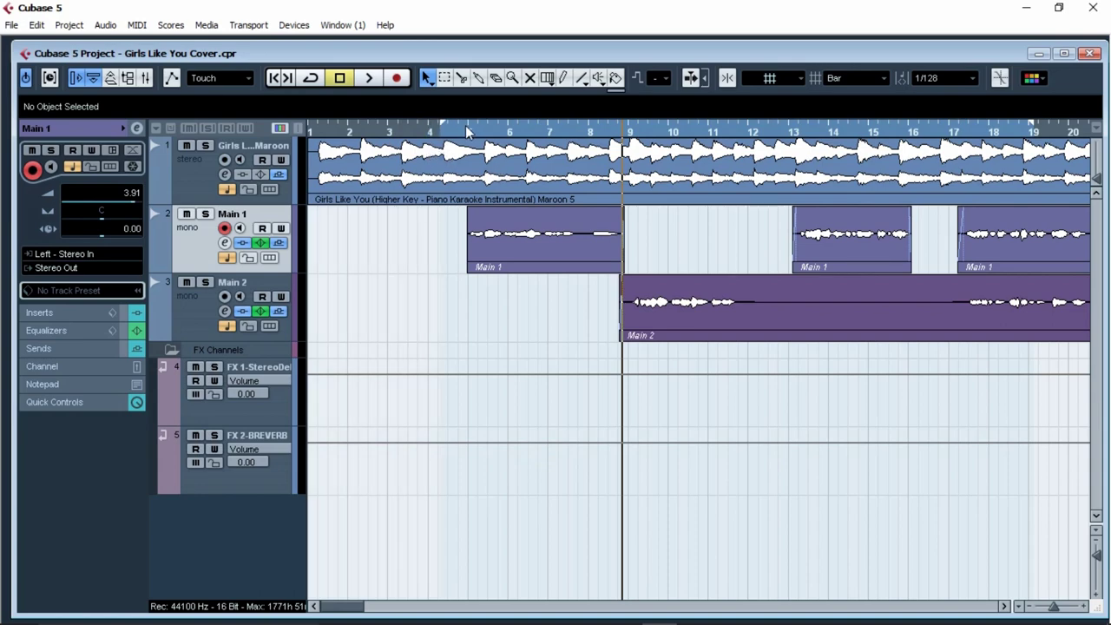
key("g")
Open the audio mixdown export and browse to the Girls Like You Cover folder as its destination.
left_click(11, 24)
mouse_move(179, 314)
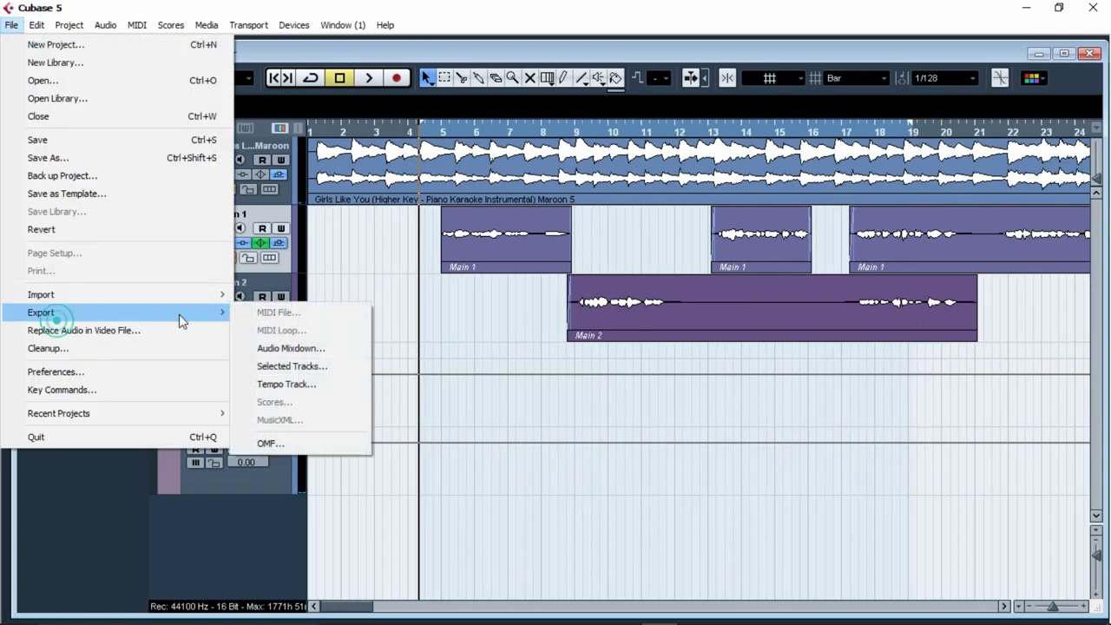
left_click(280, 348)
left_click(809, 169)
left_click(809, 168)
left_click(809, 203)
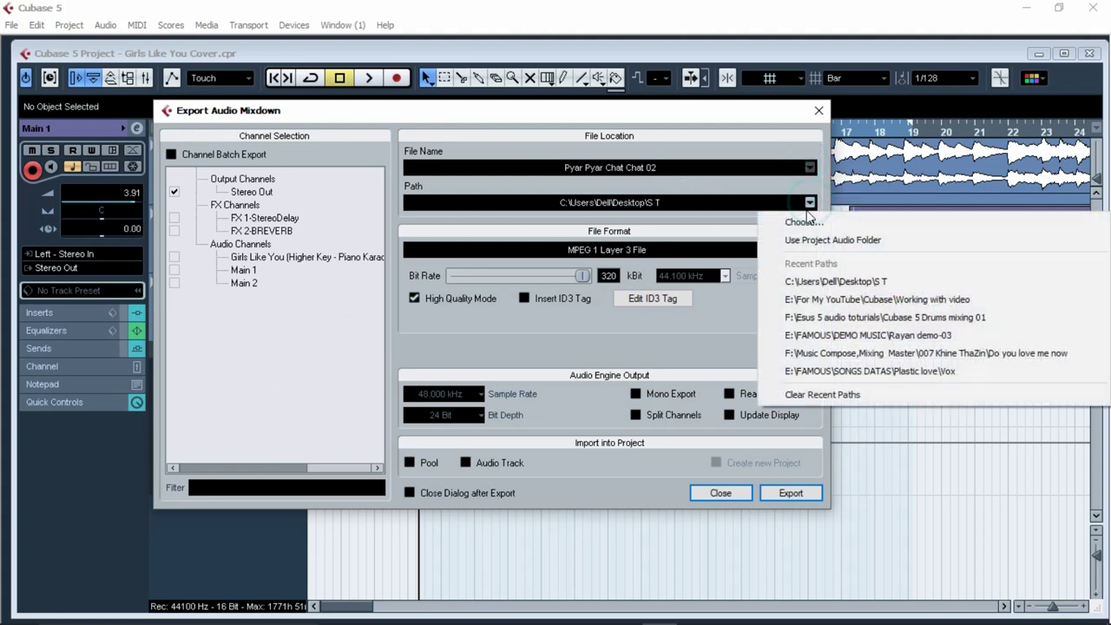
left_click(825, 218)
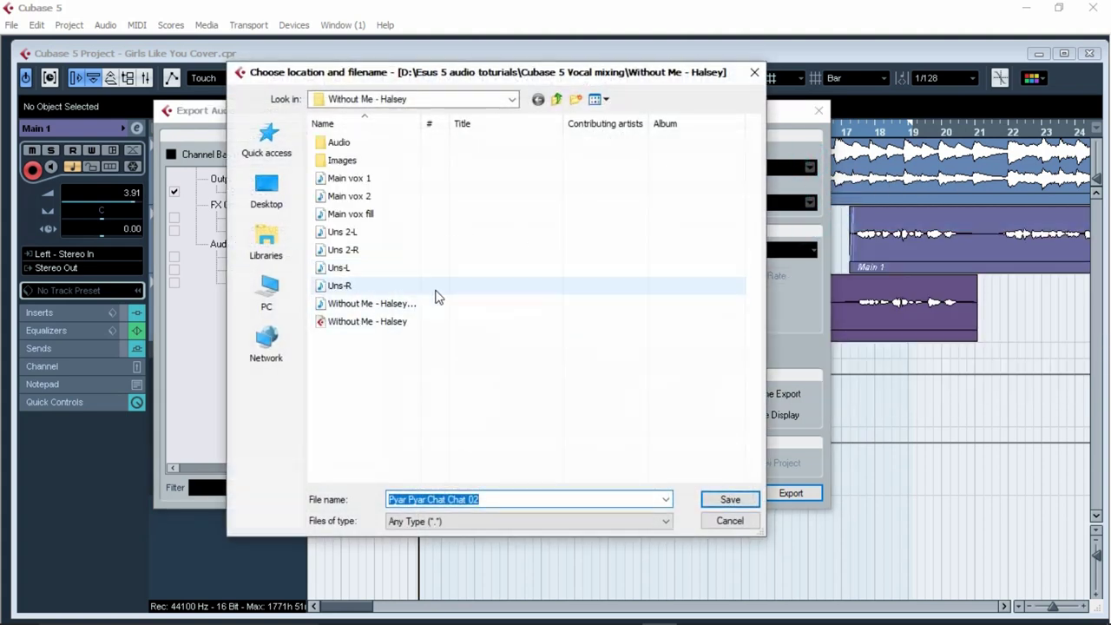
left_click(558, 100)
double_click(413, 146)
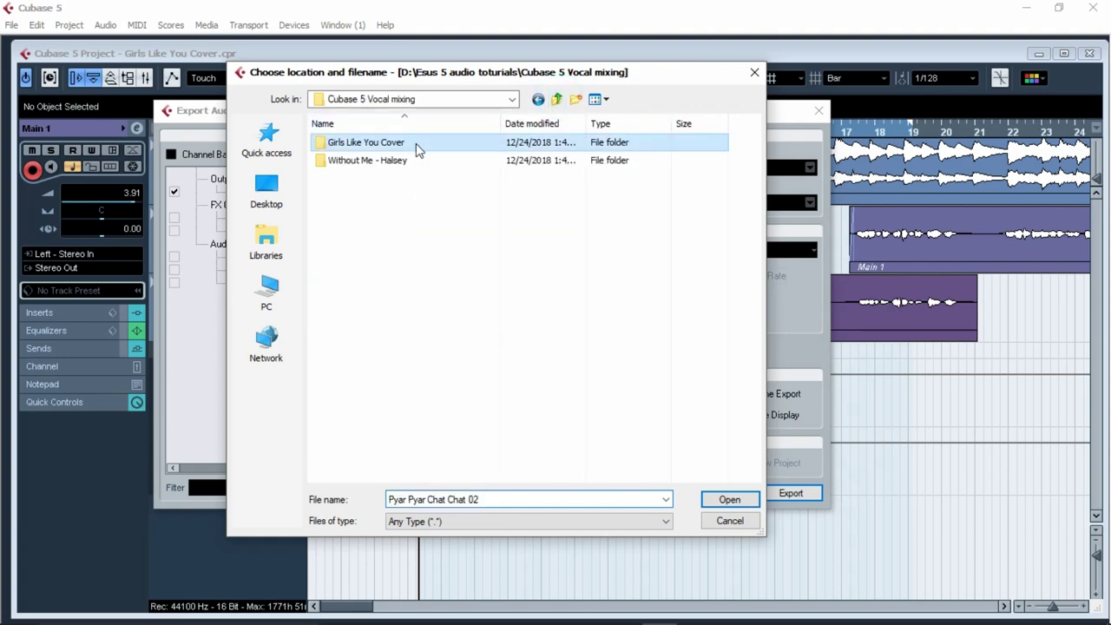
Name the mixdown file "Girls Like You cover mix" and keep MPEG 1 Layer 3 File as its format.
left_click(391, 178)
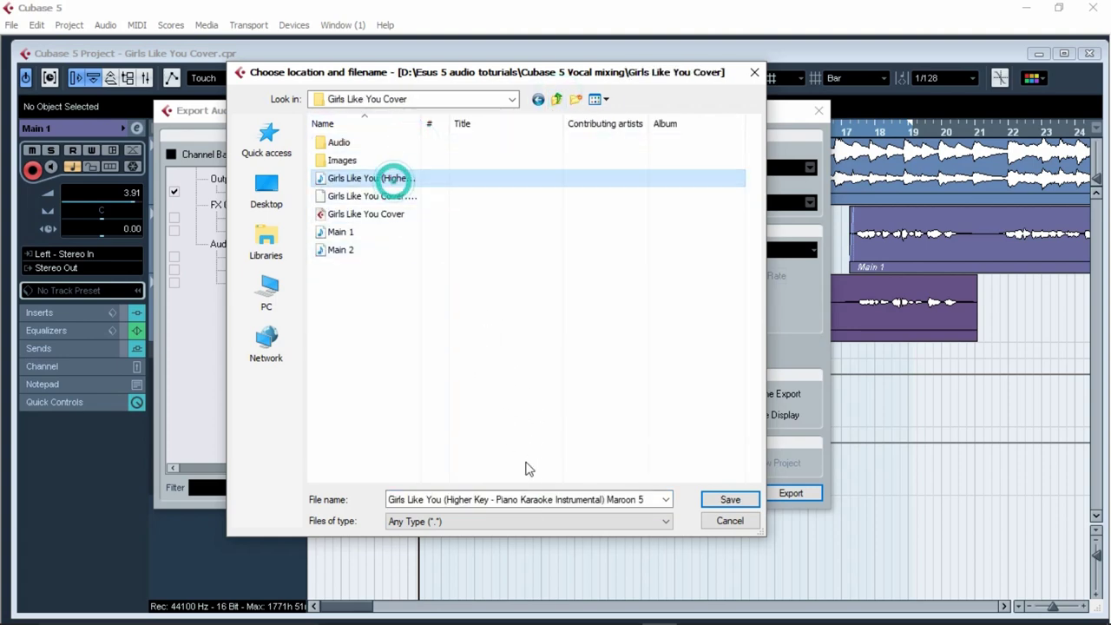
left_click(606, 502)
left_click_drag(647, 500, 444, 499)
key("BackSpace")
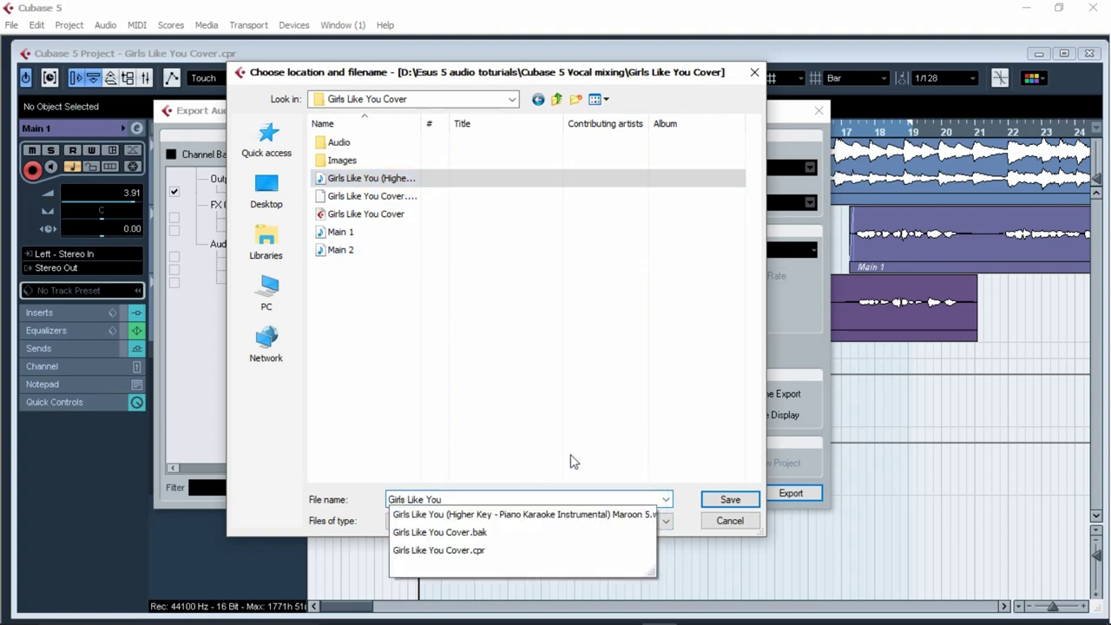
type("cover mix")
left_click(712, 500)
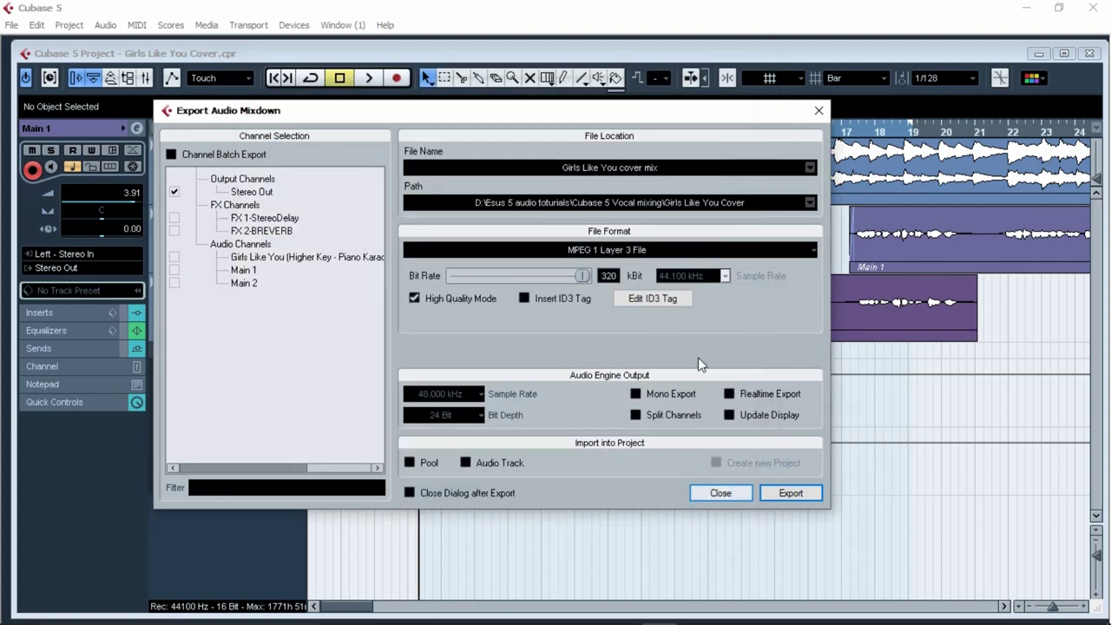
left_click(612, 252)
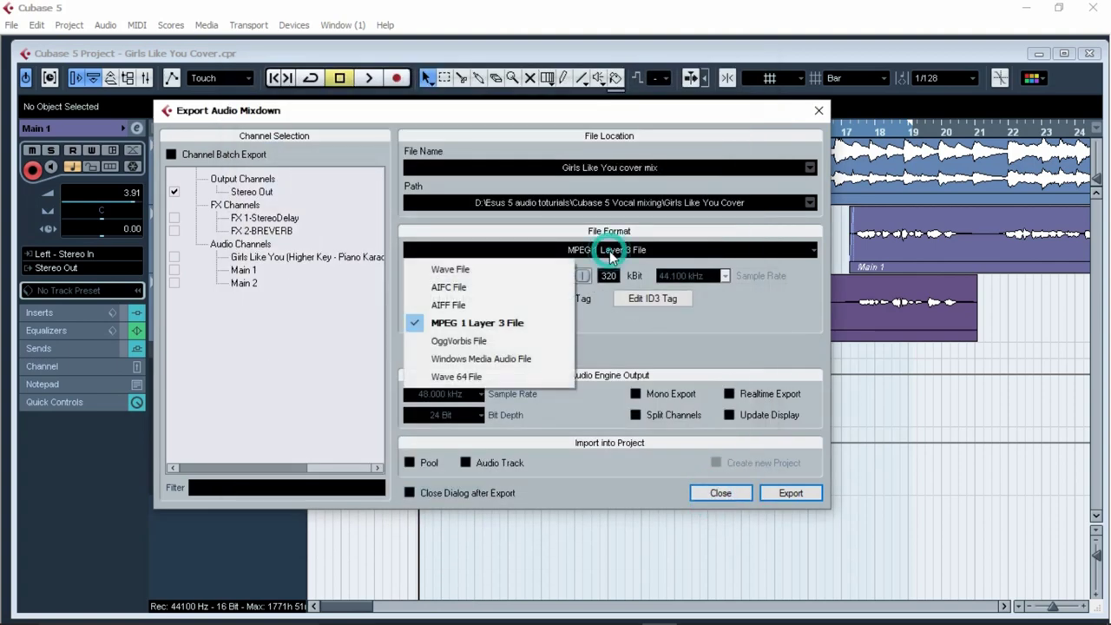
left_click(502, 323)
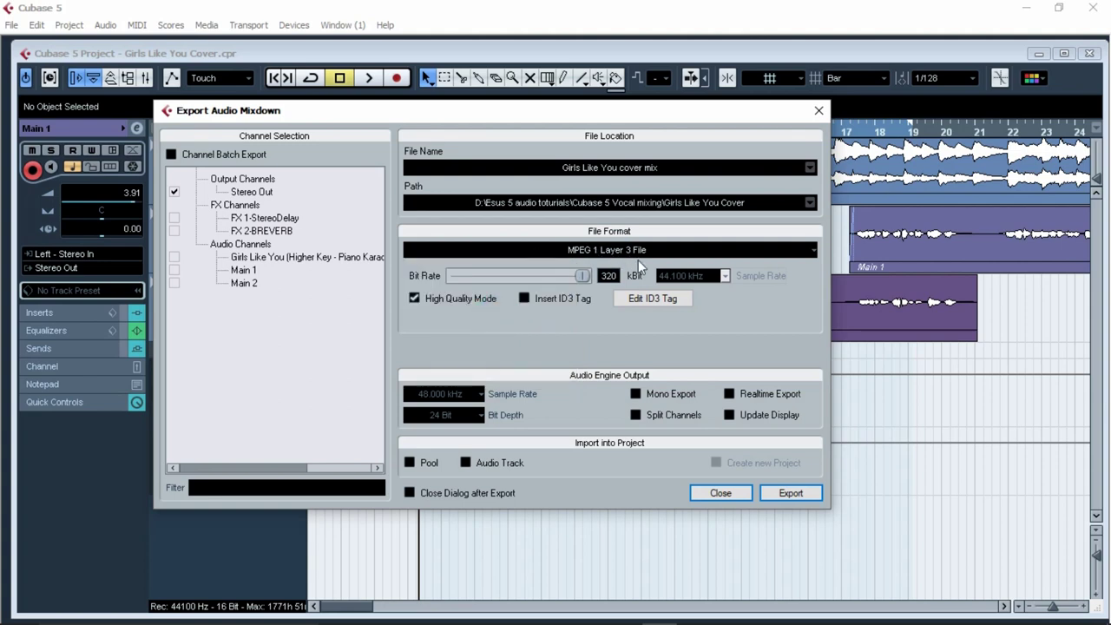
Fill in the ID3 tag with title "Girl like you cover", artist ABC, album Cover, year 2018 and genre Pop, and enable inserting it.
left_click(644, 298)
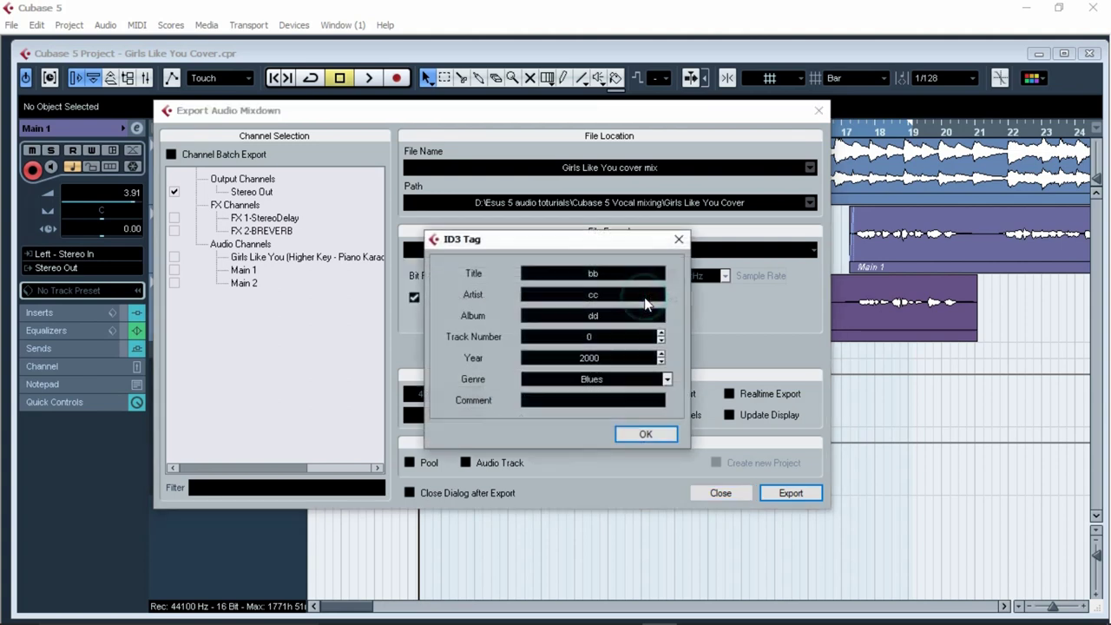
double_click(594, 275)
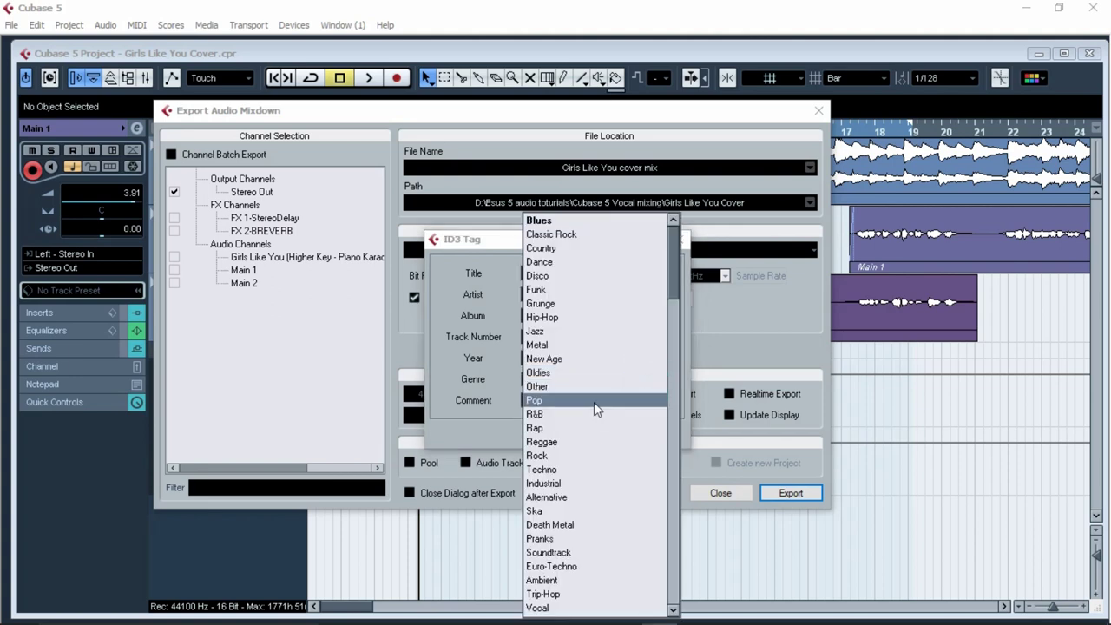
left_click(594, 399)
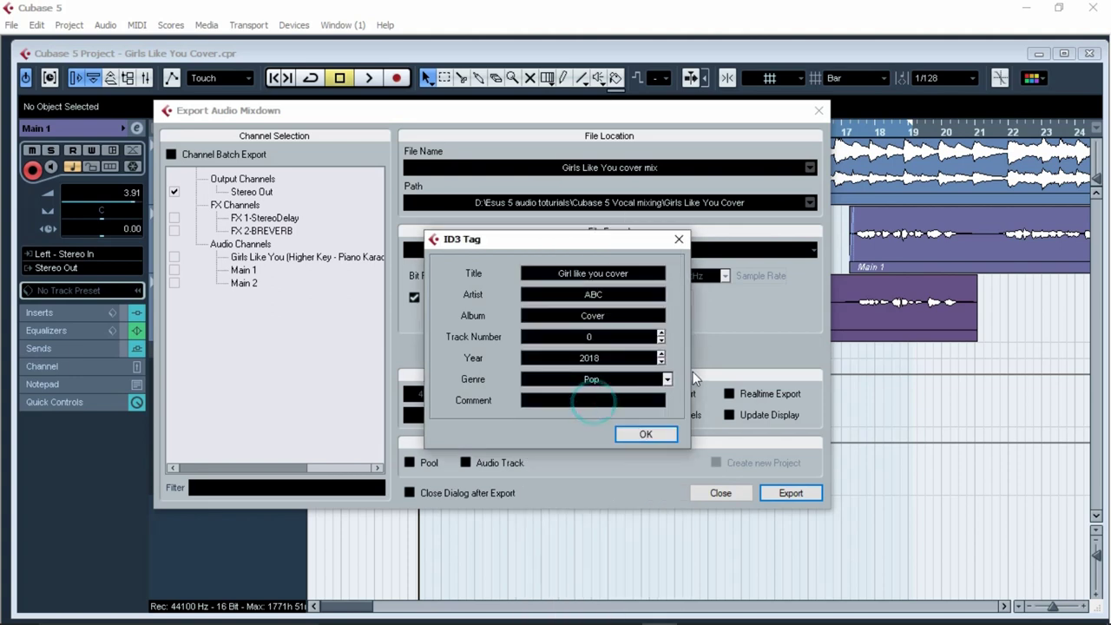
left_click(645, 435)
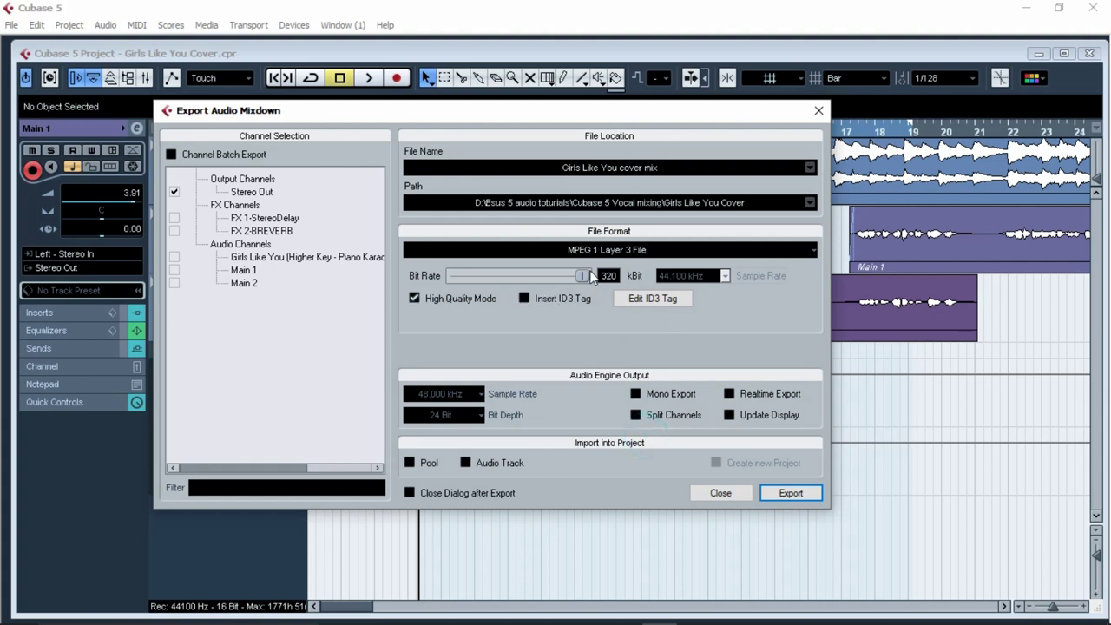
left_click(543, 298)
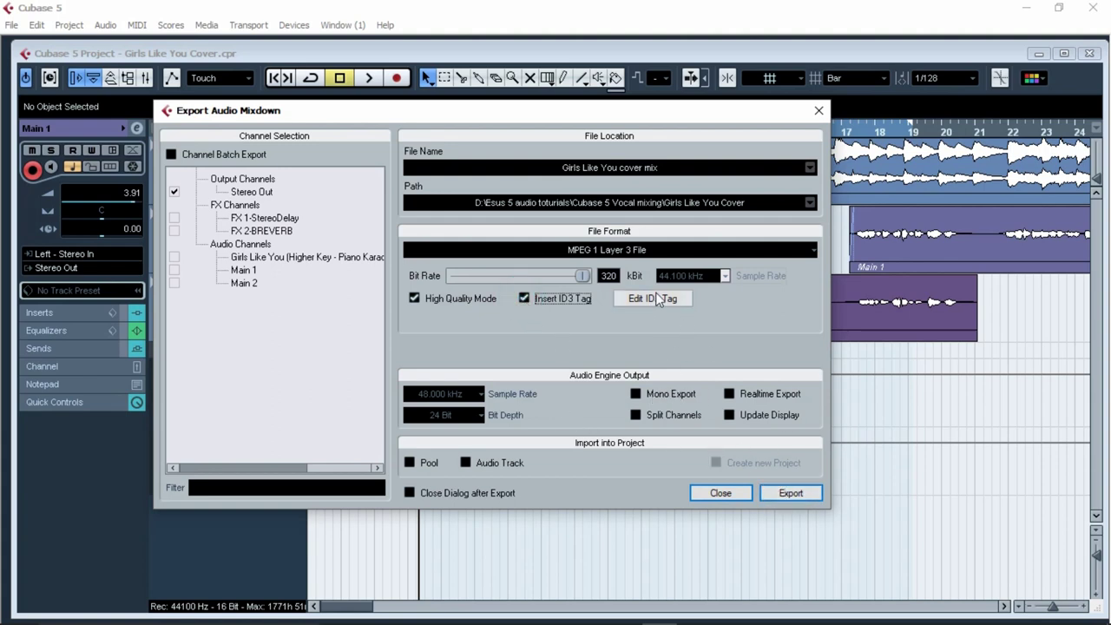
Export the mixdown and open the "Girls Like You cover mix" file from its folder in File Explorer.
left_click(793, 494)
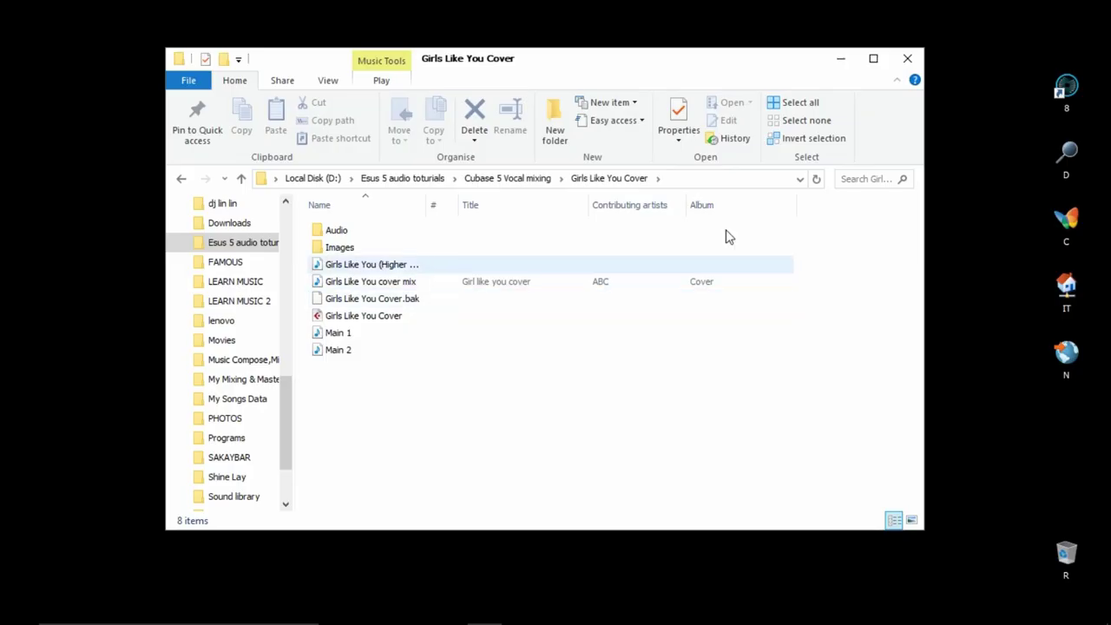
double_click(585, 288)
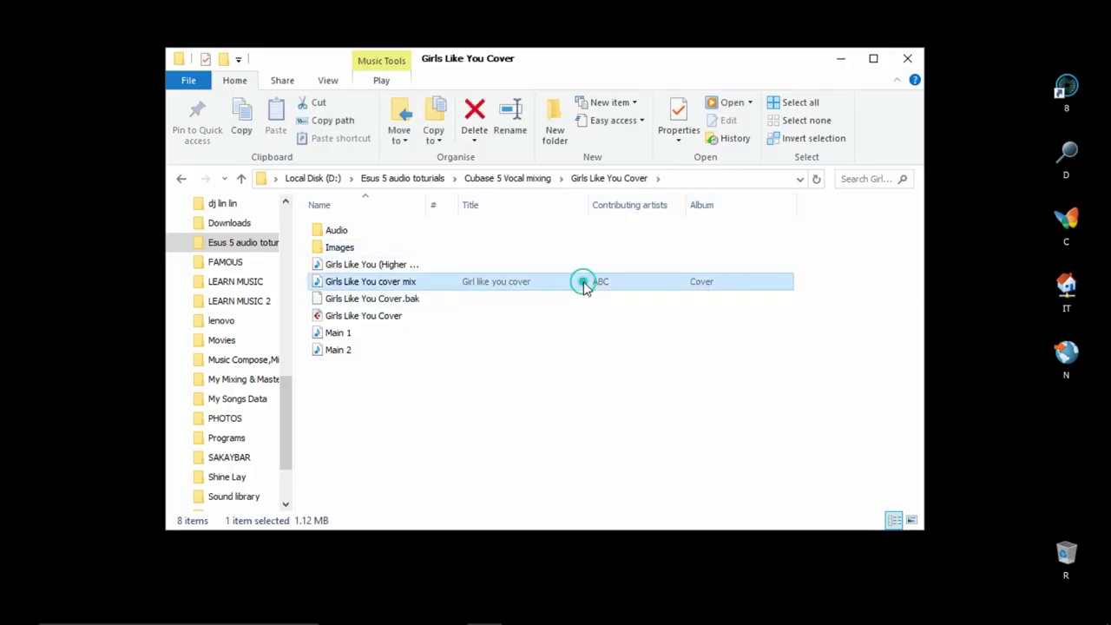